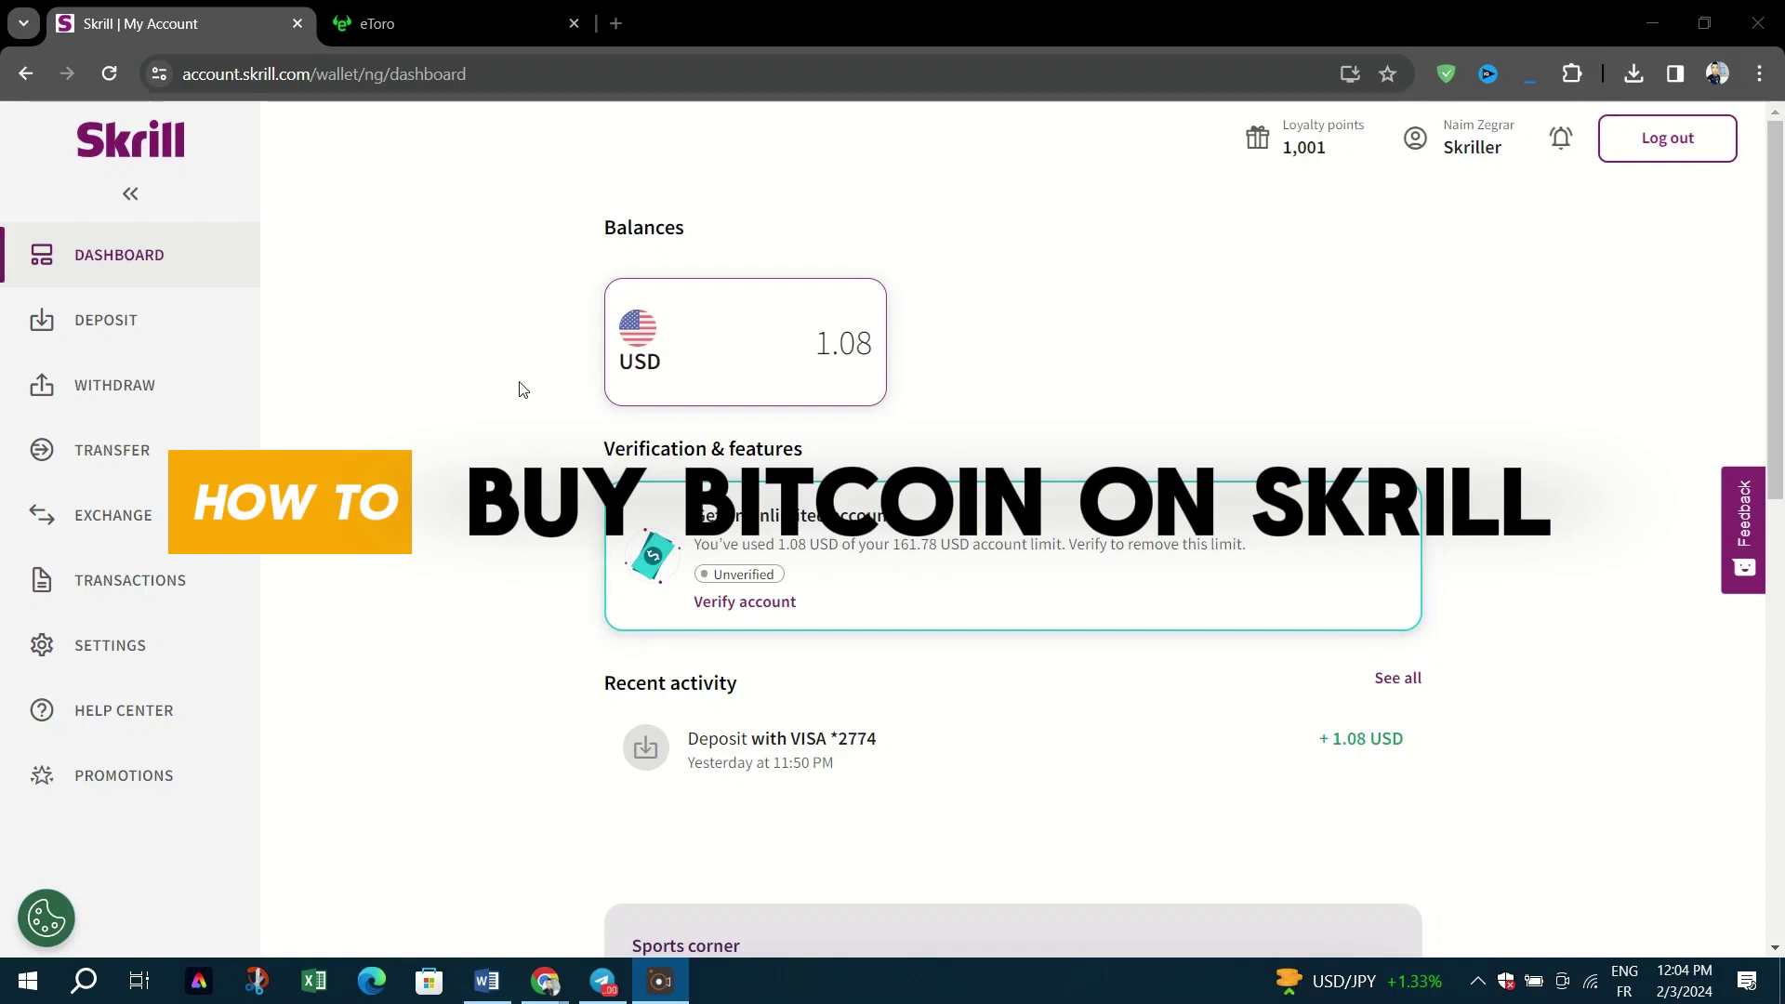
Step: Open Skrill's Exchange page and browse the currency list, leaving USD to AED unchanged
left_click(84, 523)
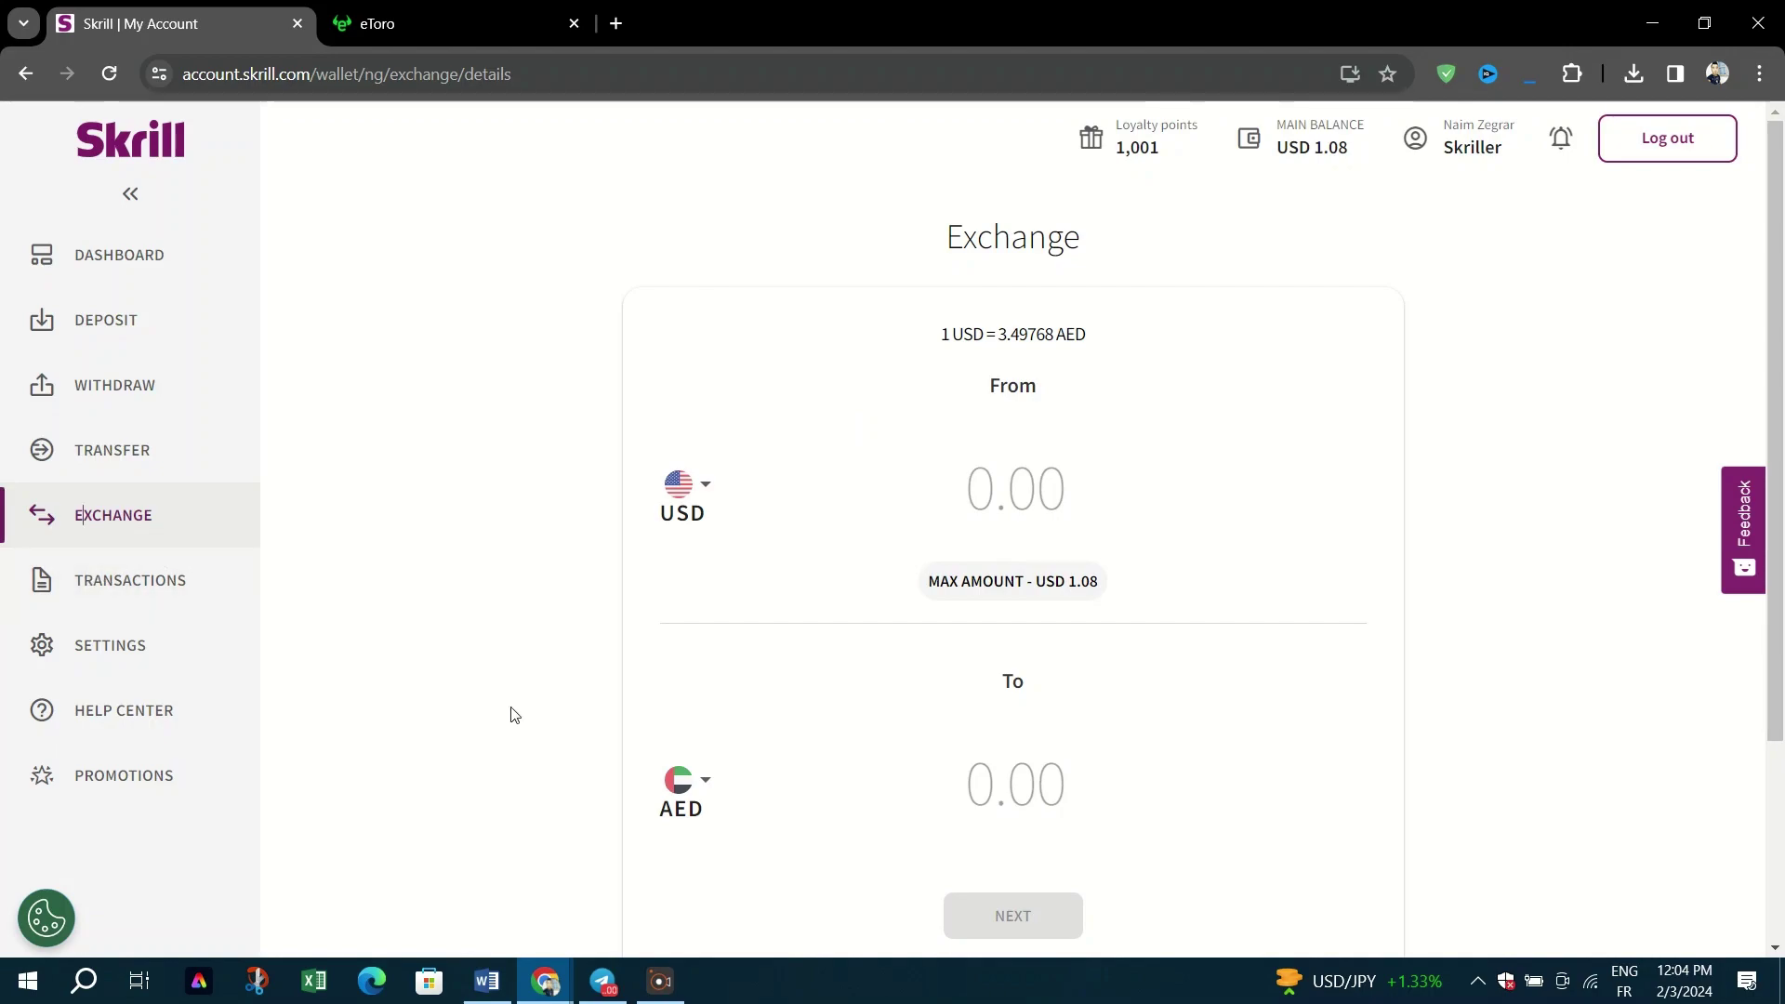
left_click(702, 781)
scroll(714, 678, "down", 4)
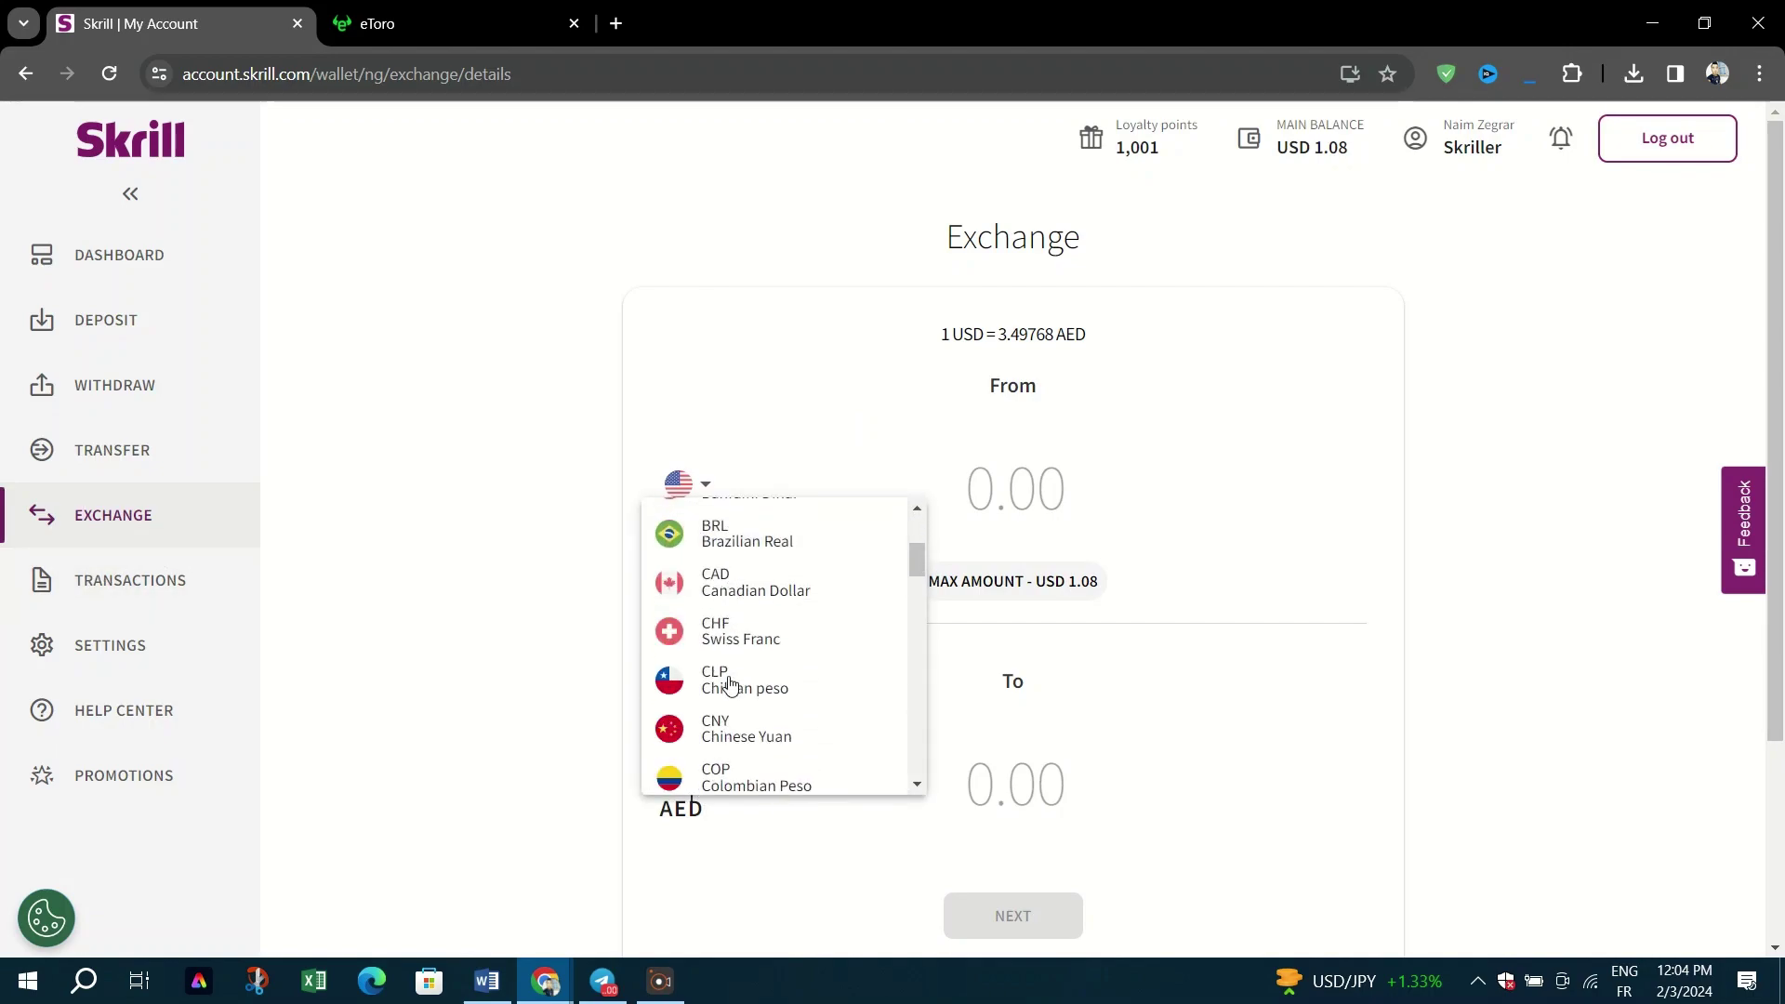
scroll(730, 683, "down", 7)
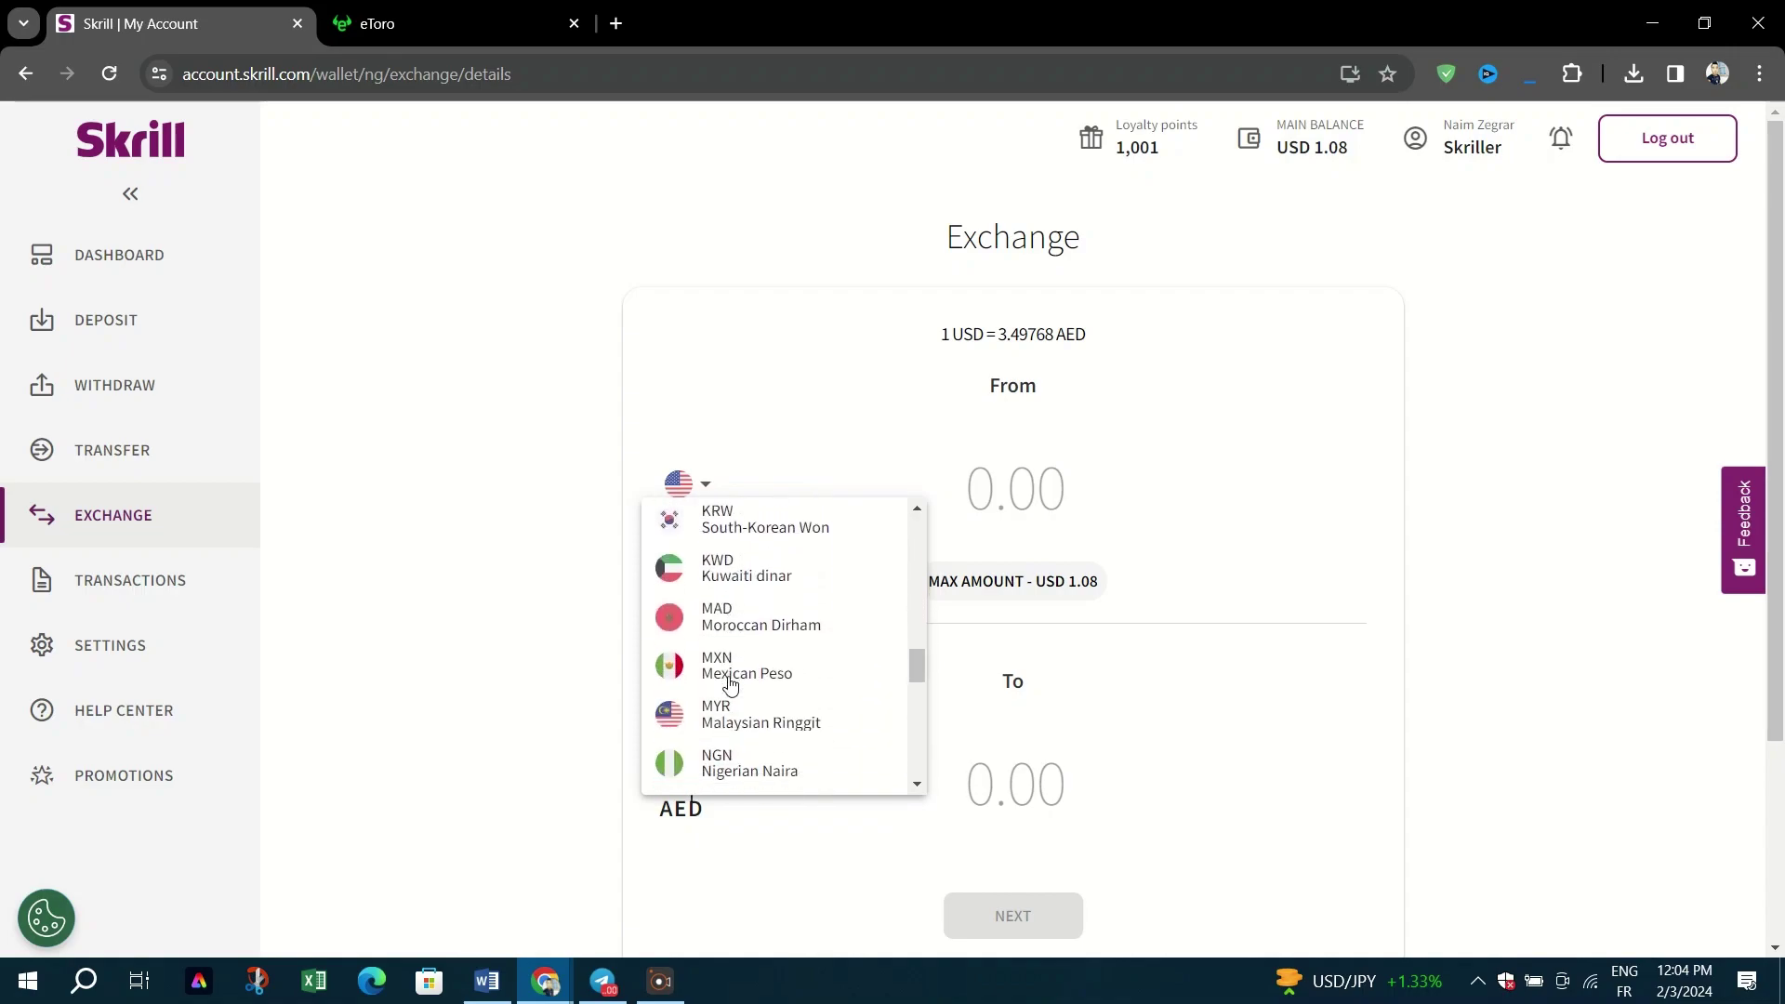
scroll(730, 685, "down", 7)
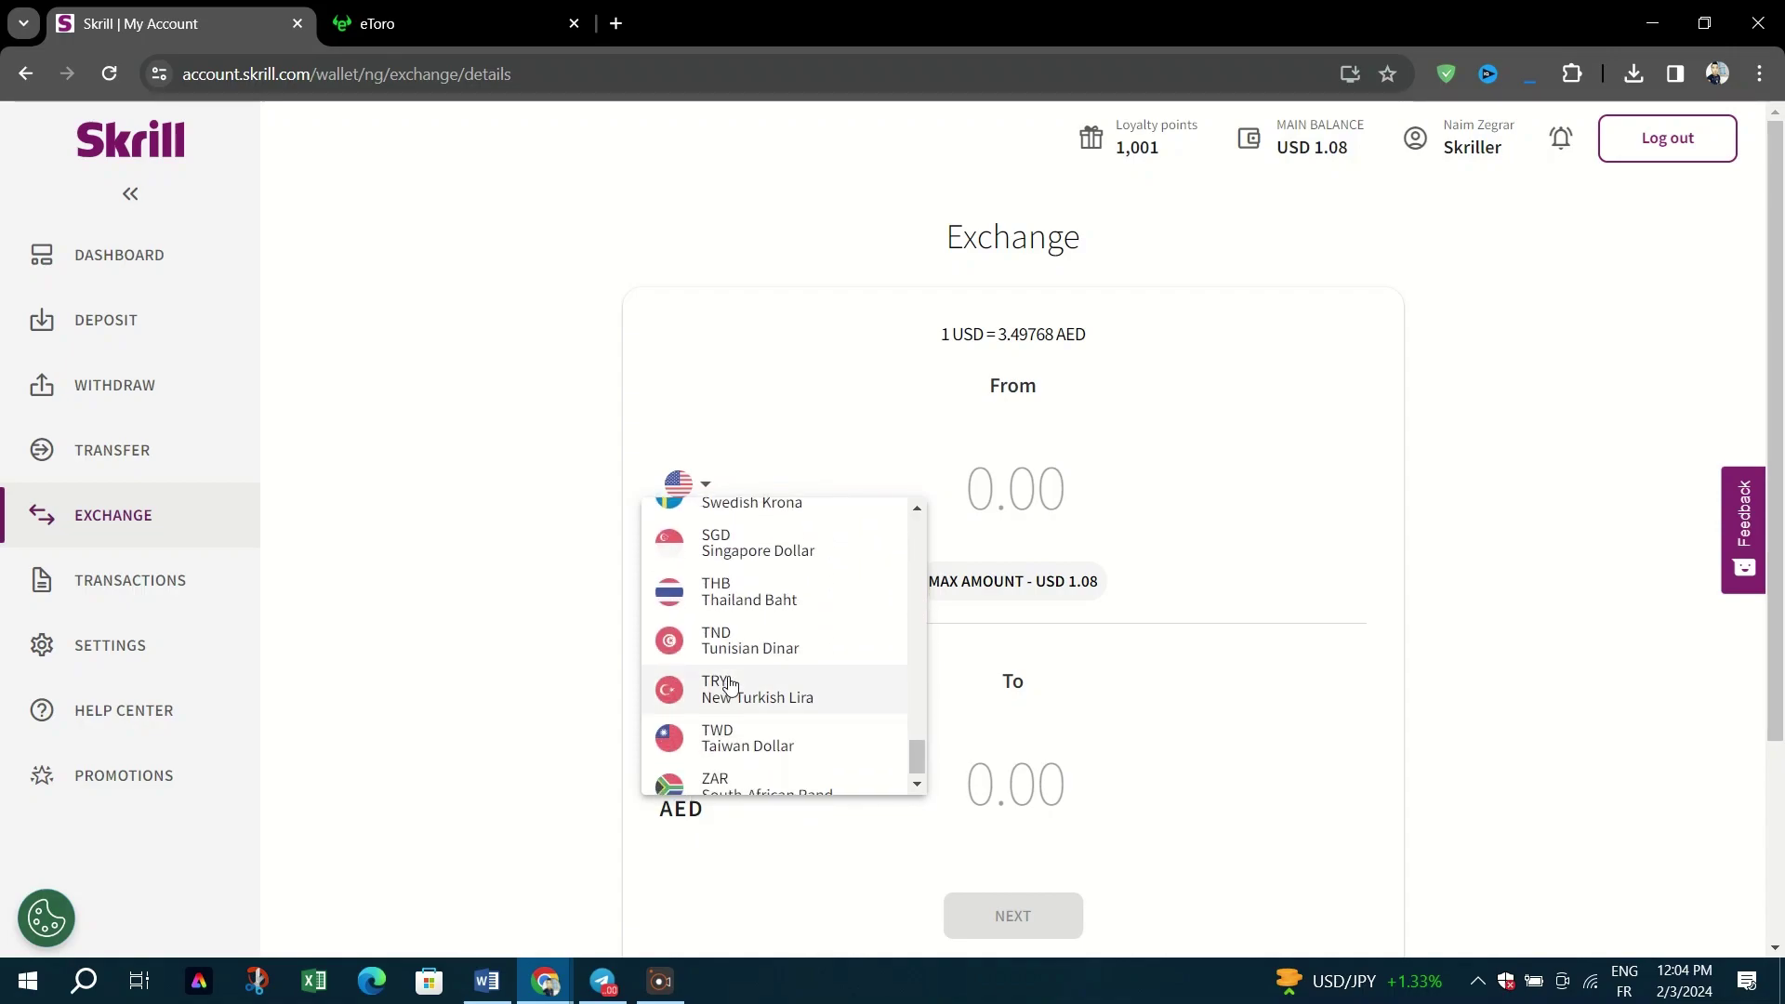
left_click(482, 669)
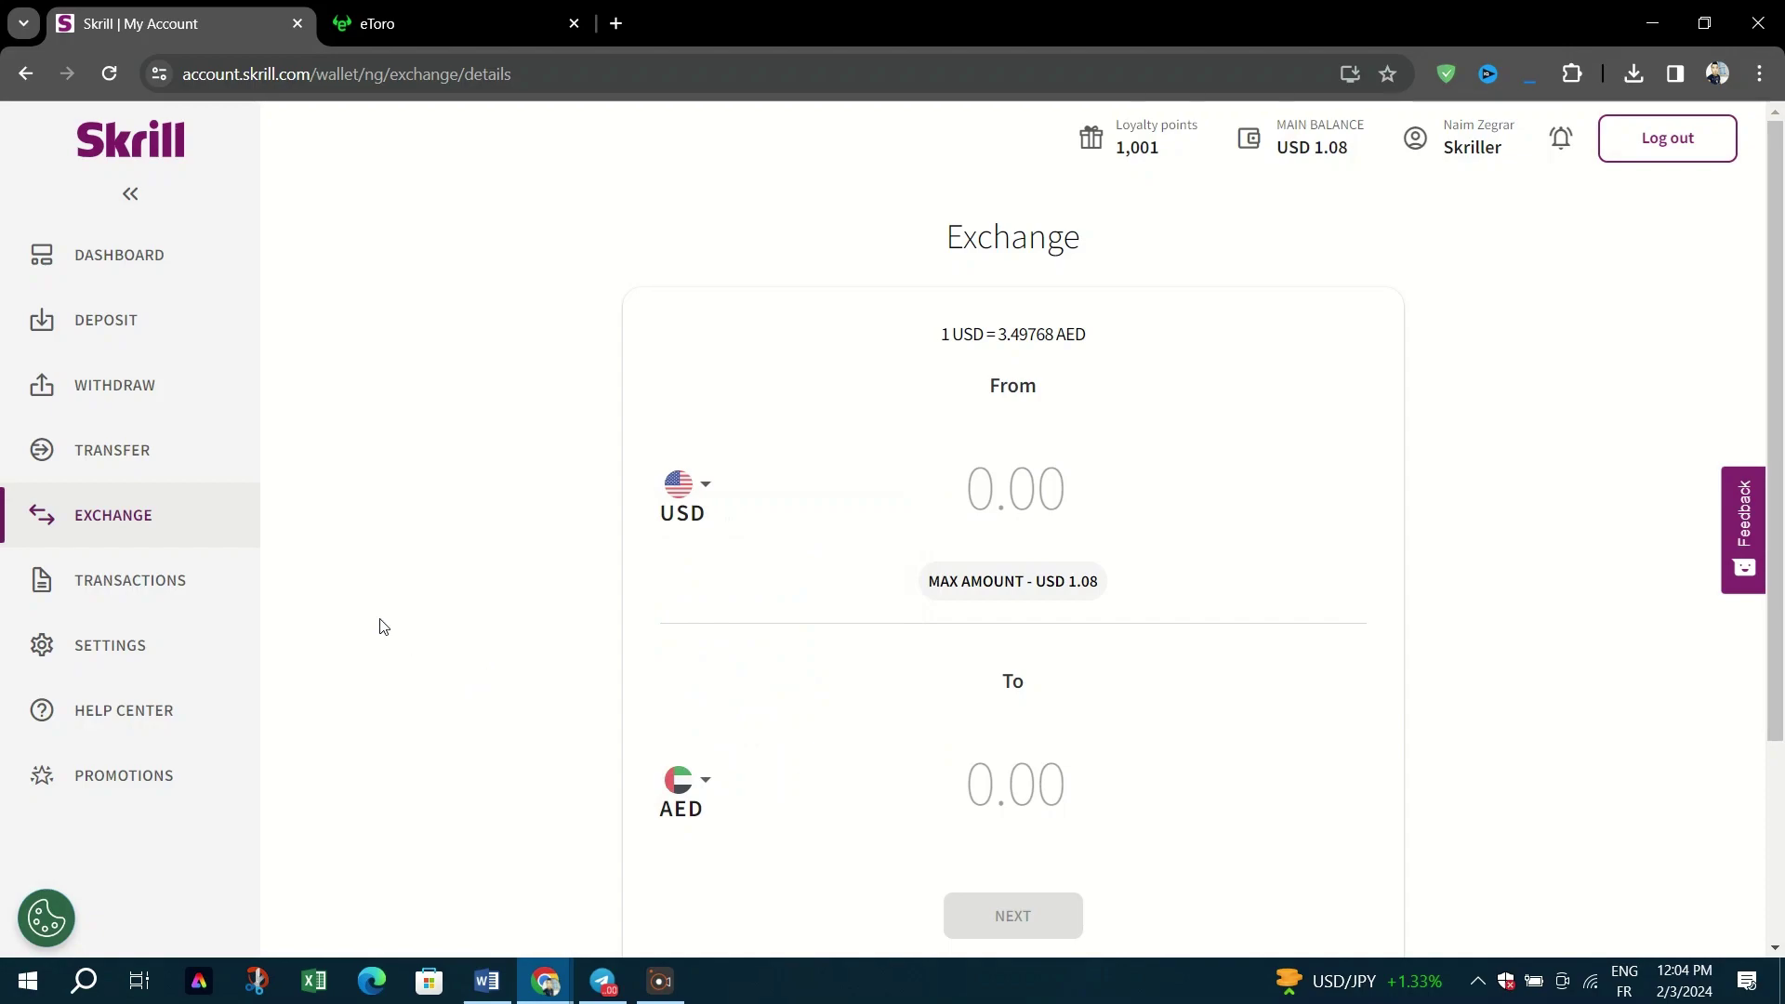
left_click(137, 581)
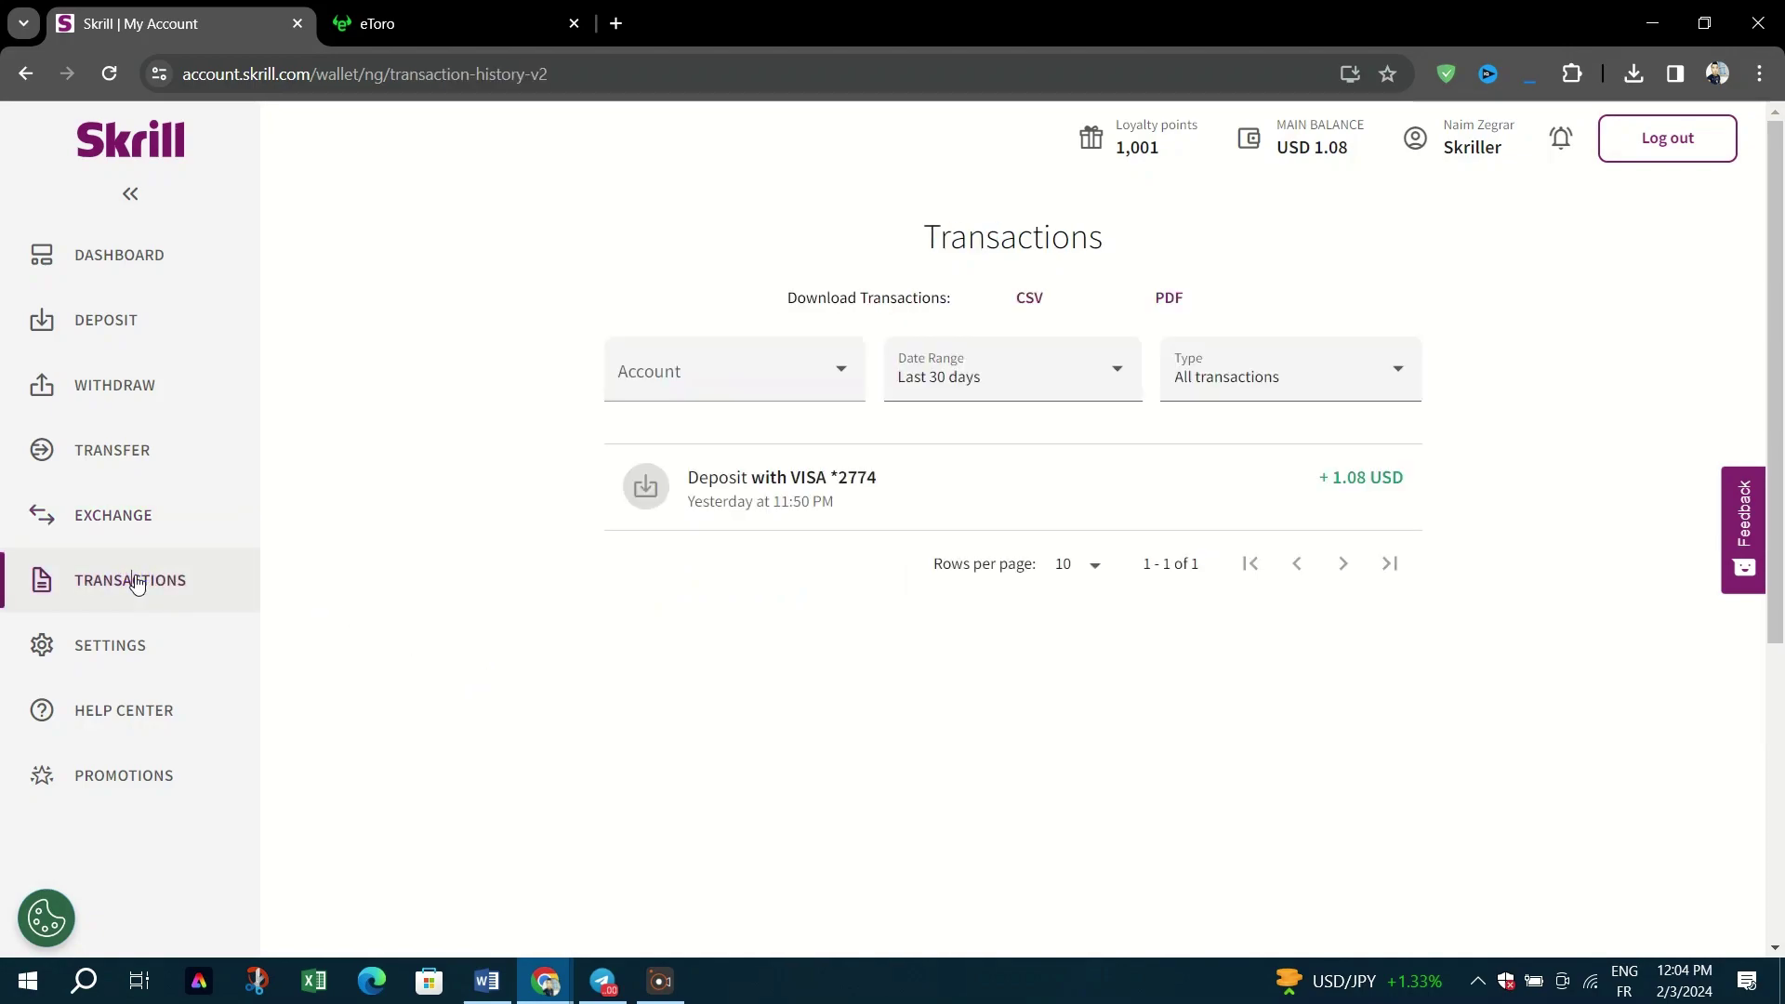
left_click(154, 449)
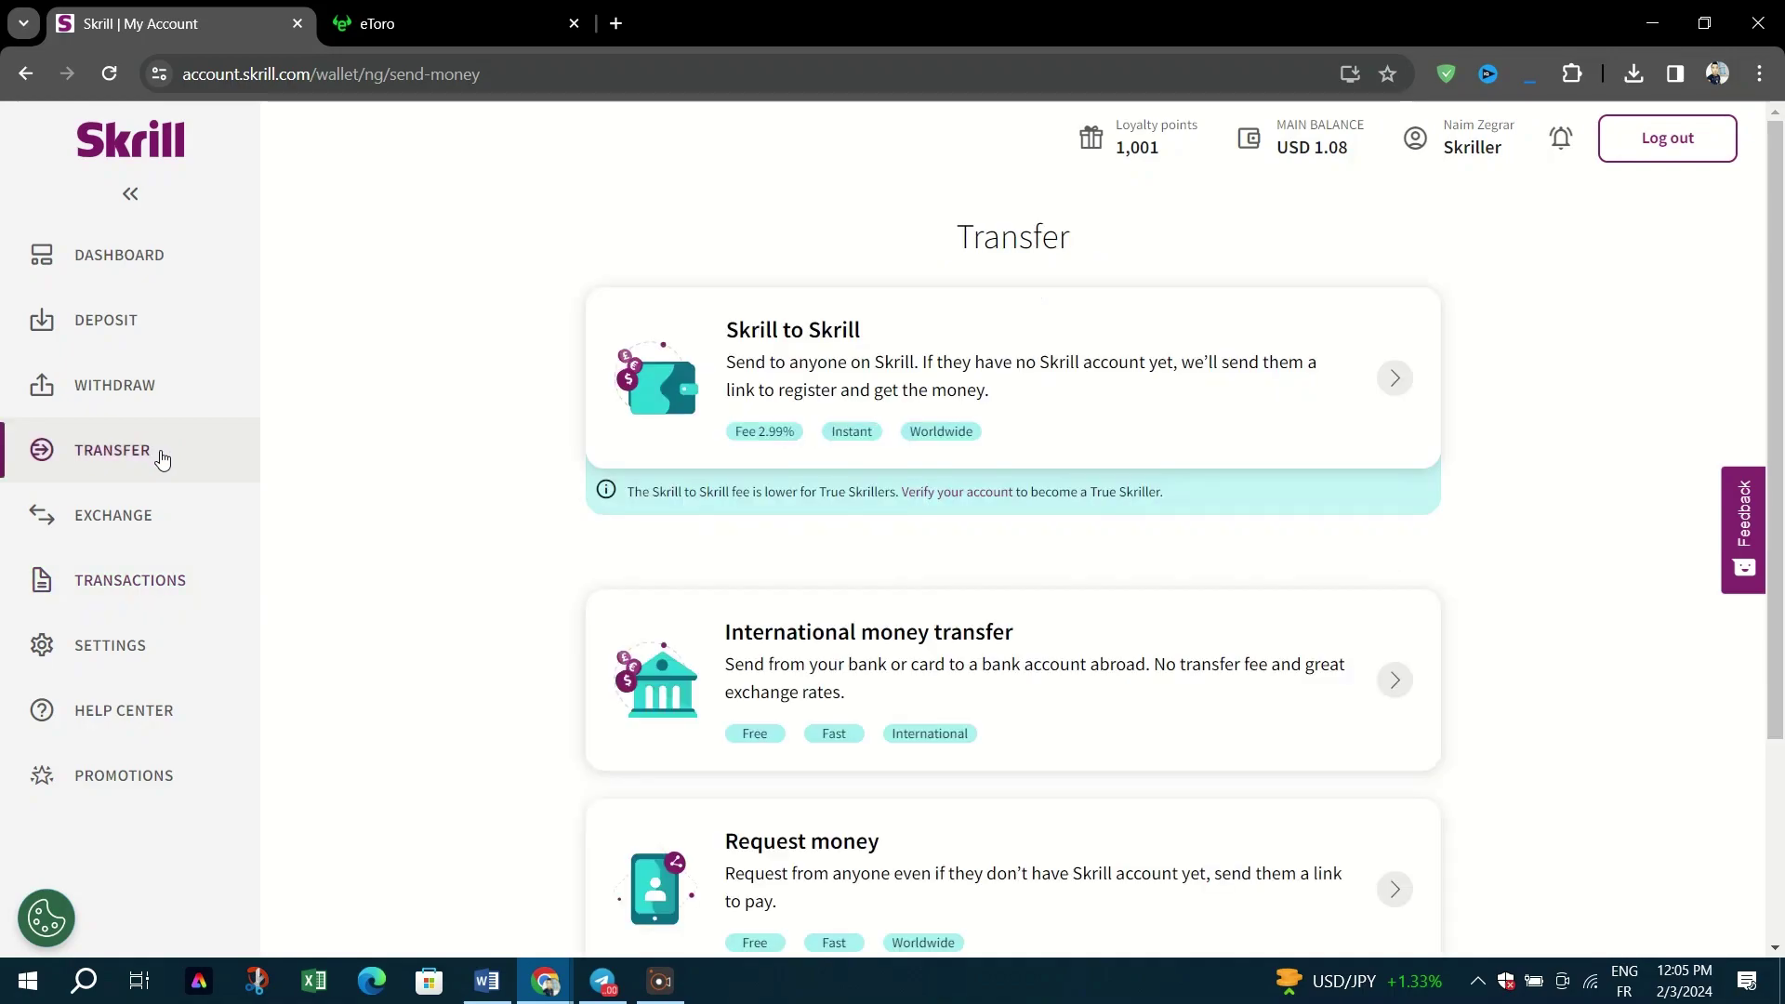
scroll(448, 579, "down", 4)
scroll(448, 578, "up", 3)
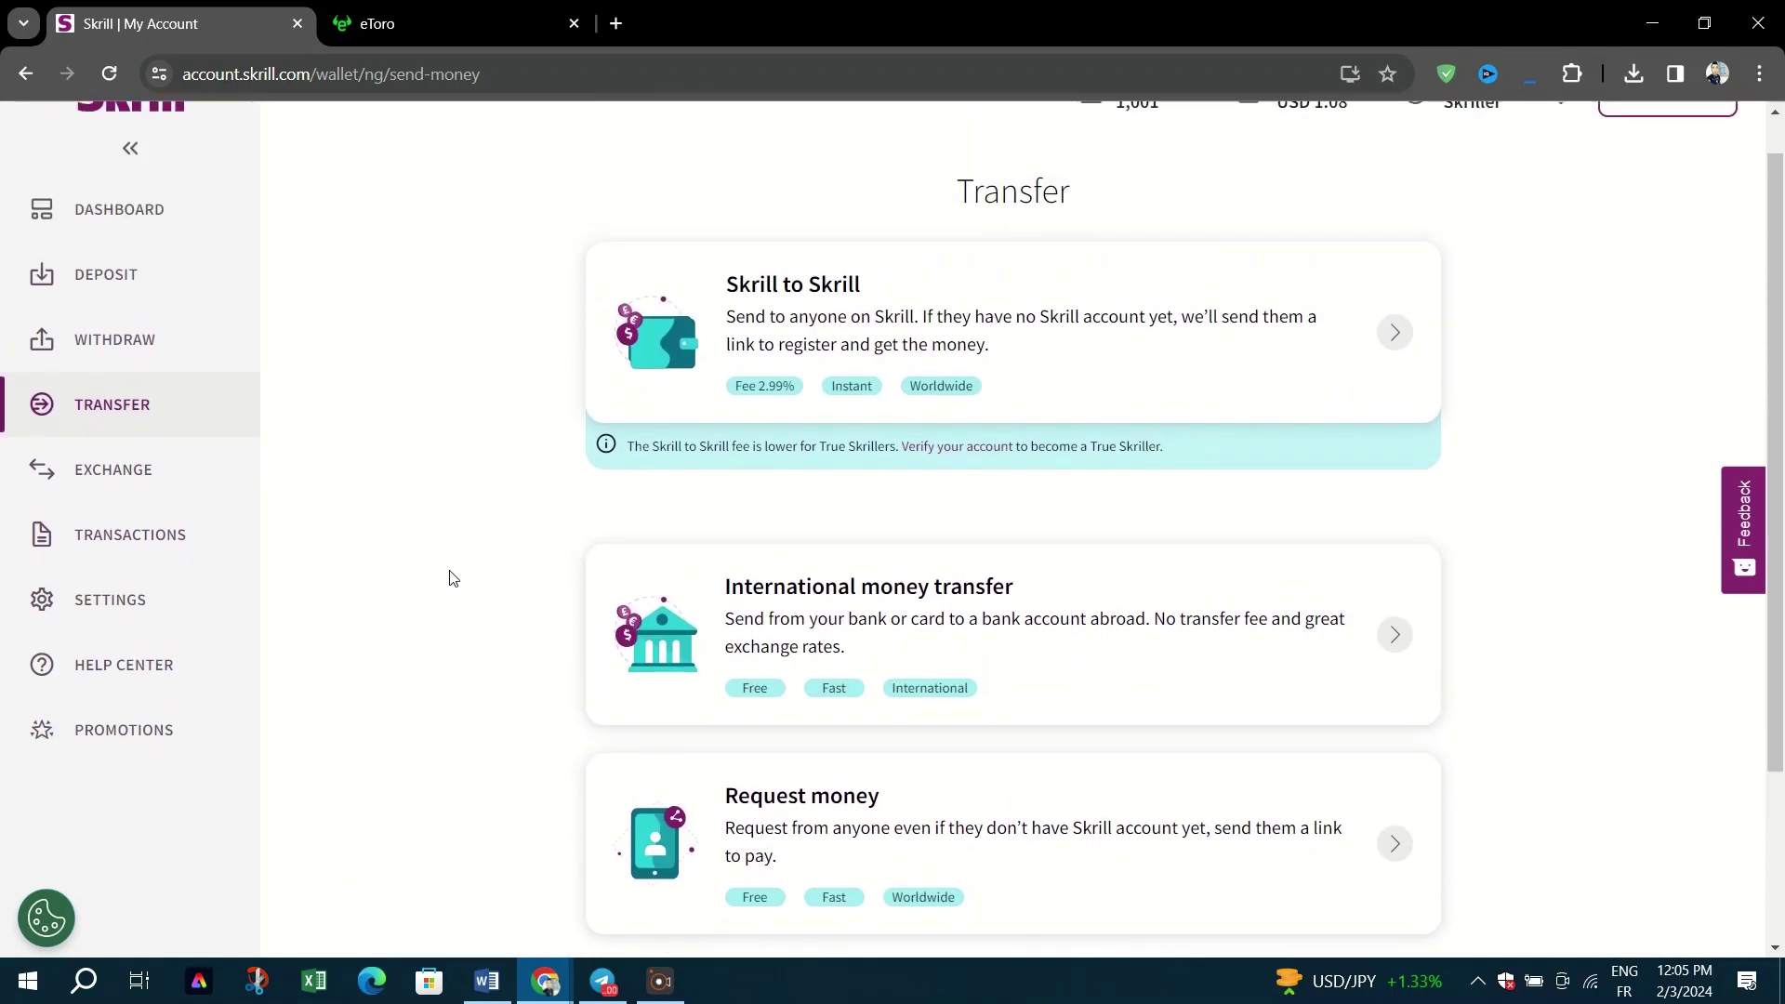
scroll(449, 578, "up", 1)
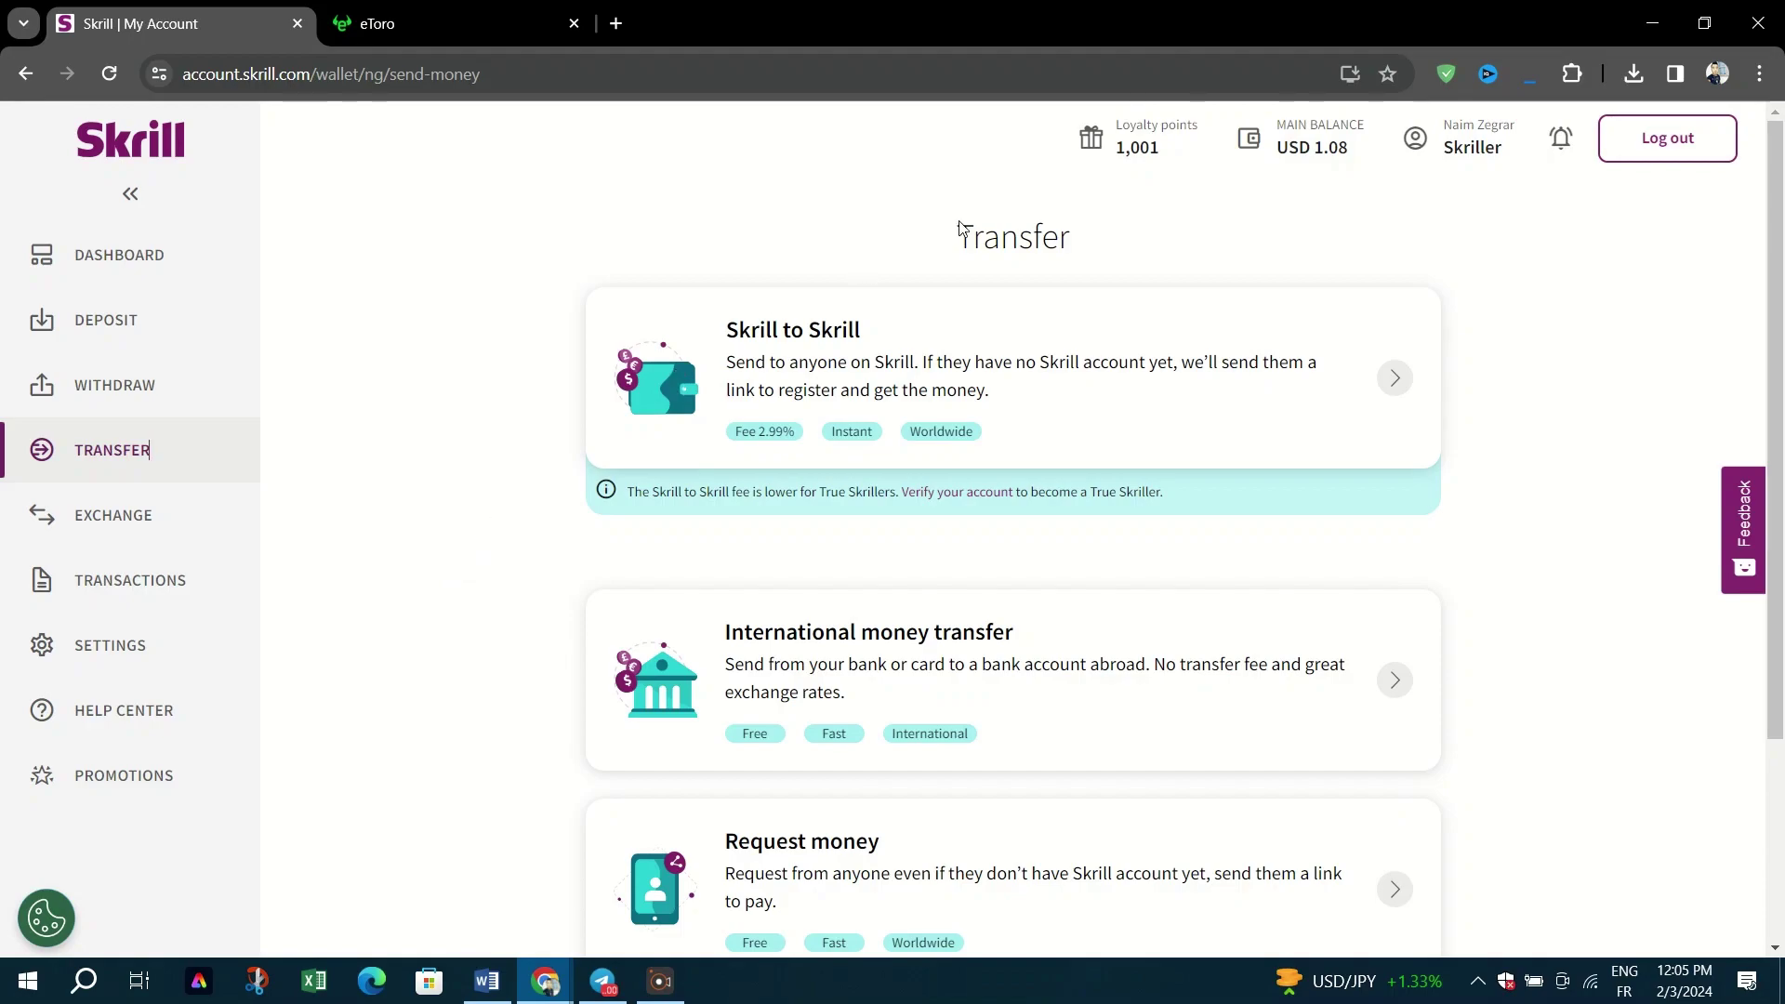
left_click(1121, 140)
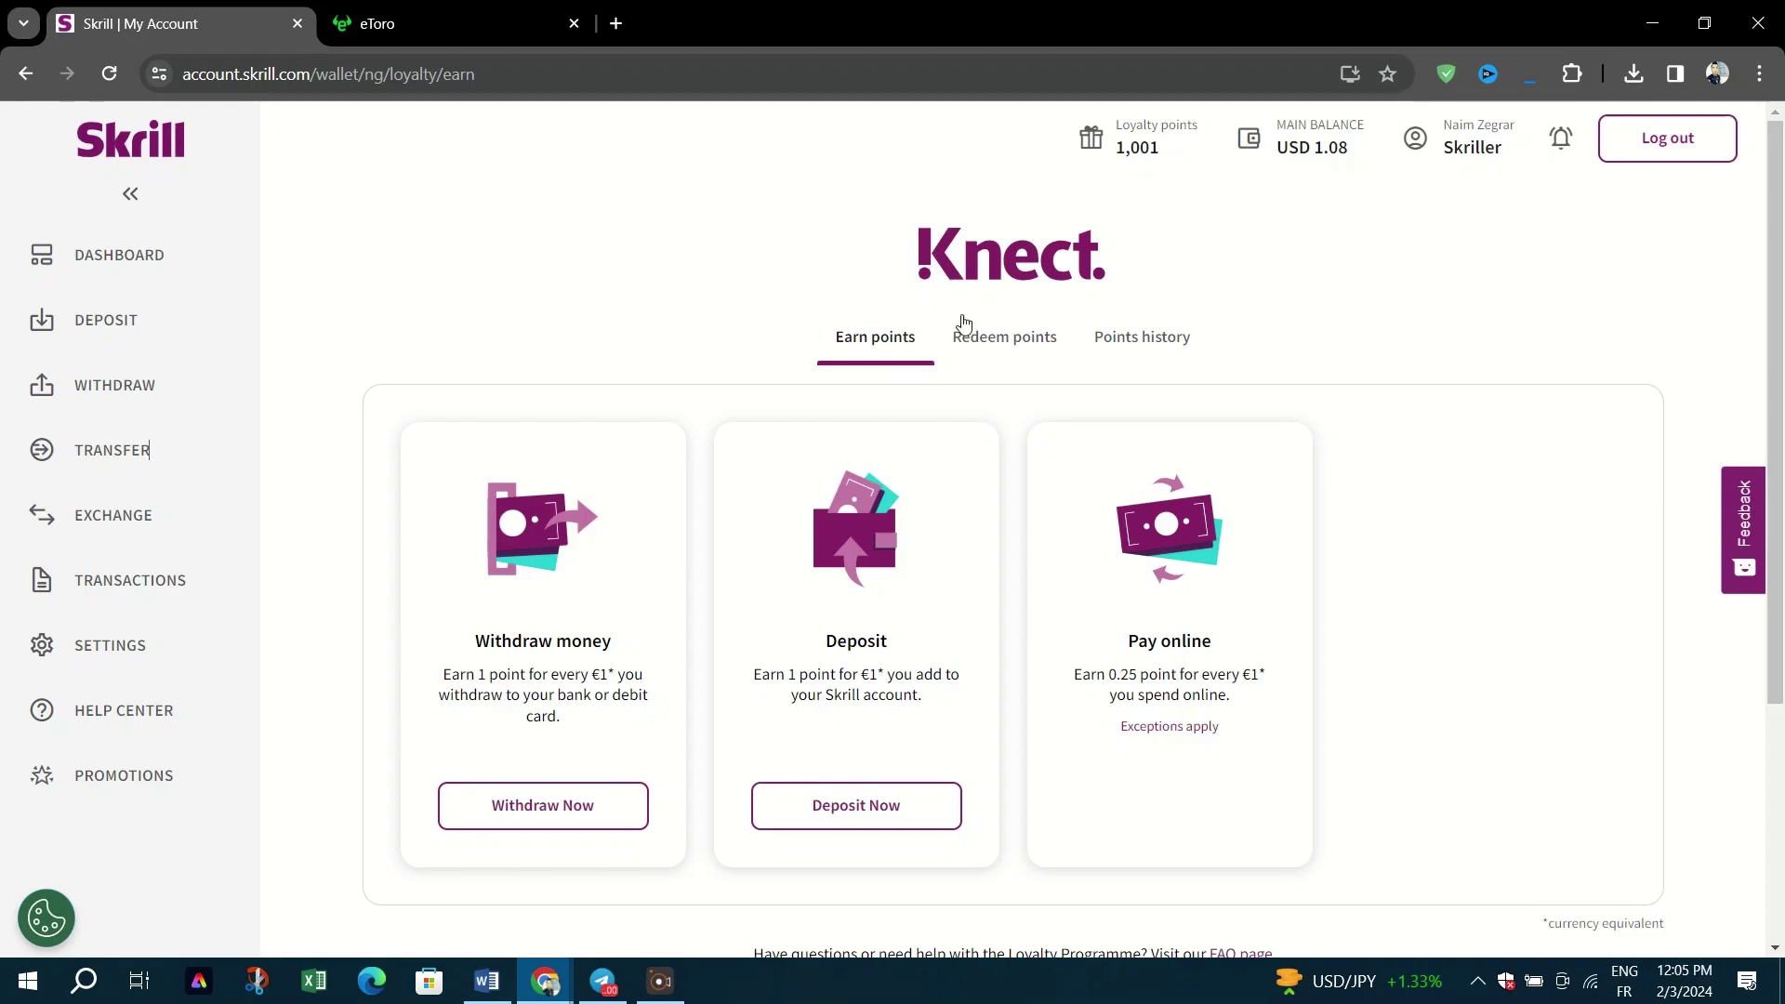
left_click(997, 332)
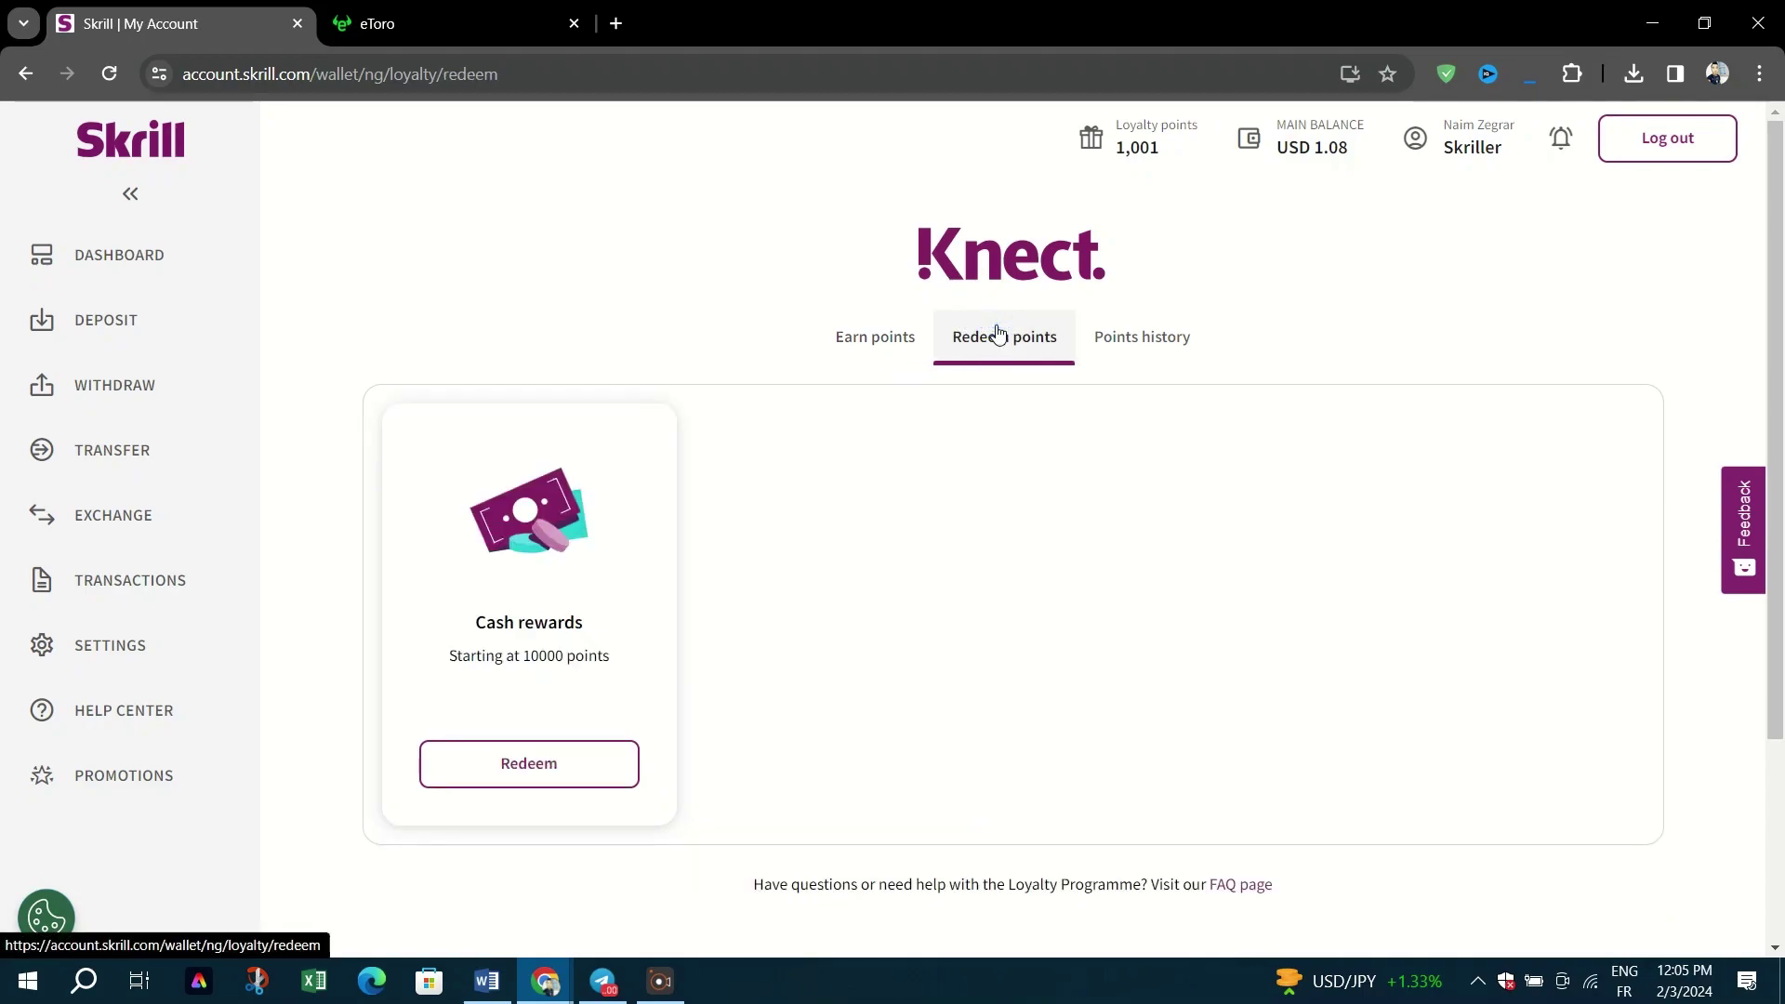
left_click(1136, 336)
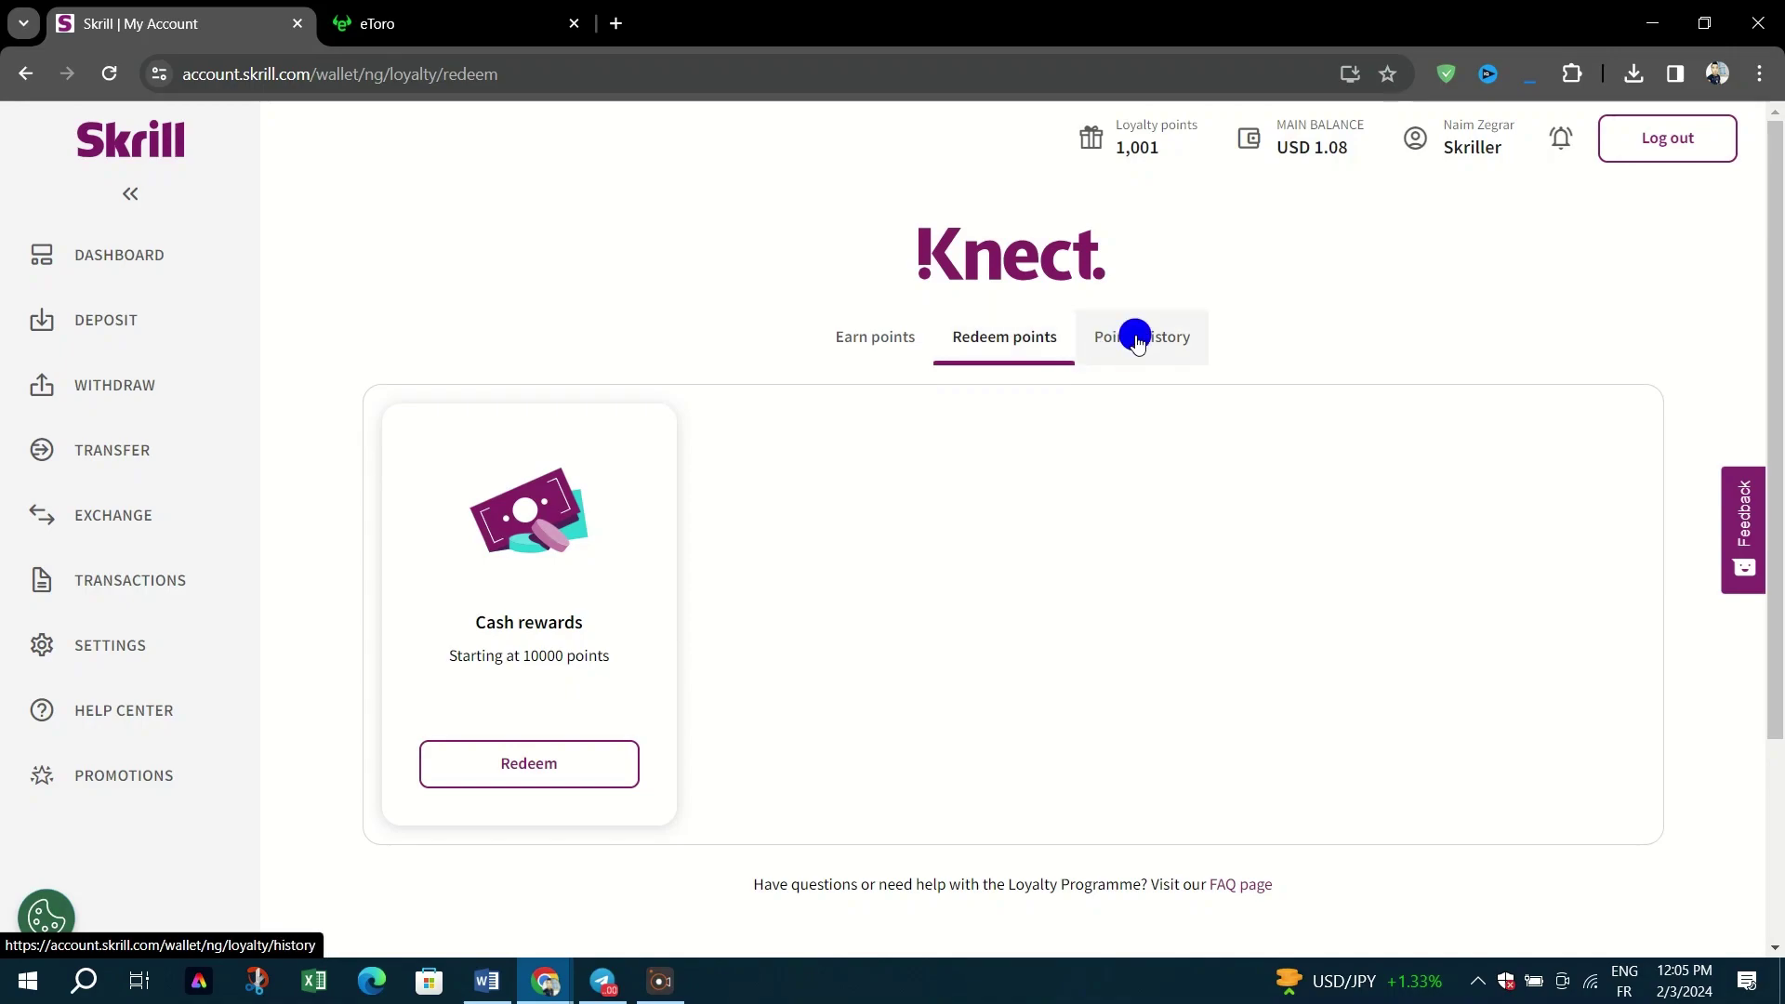
left_click(872, 350)
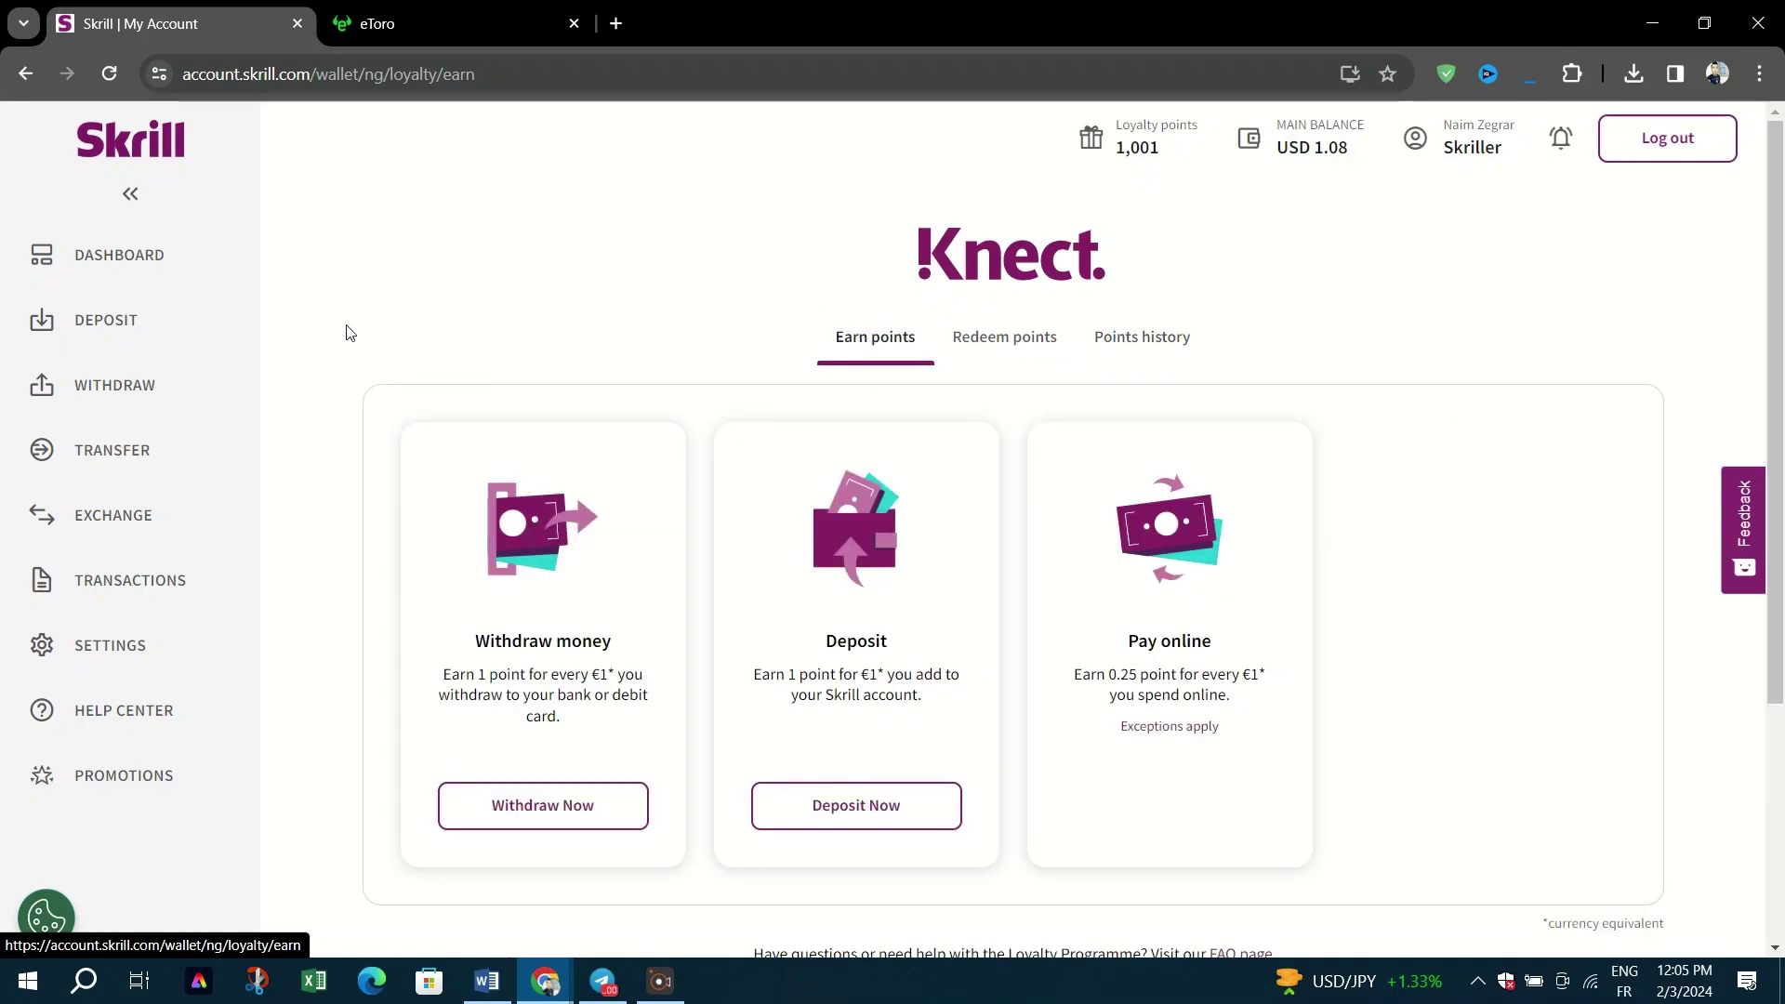
left_click(109, 509)
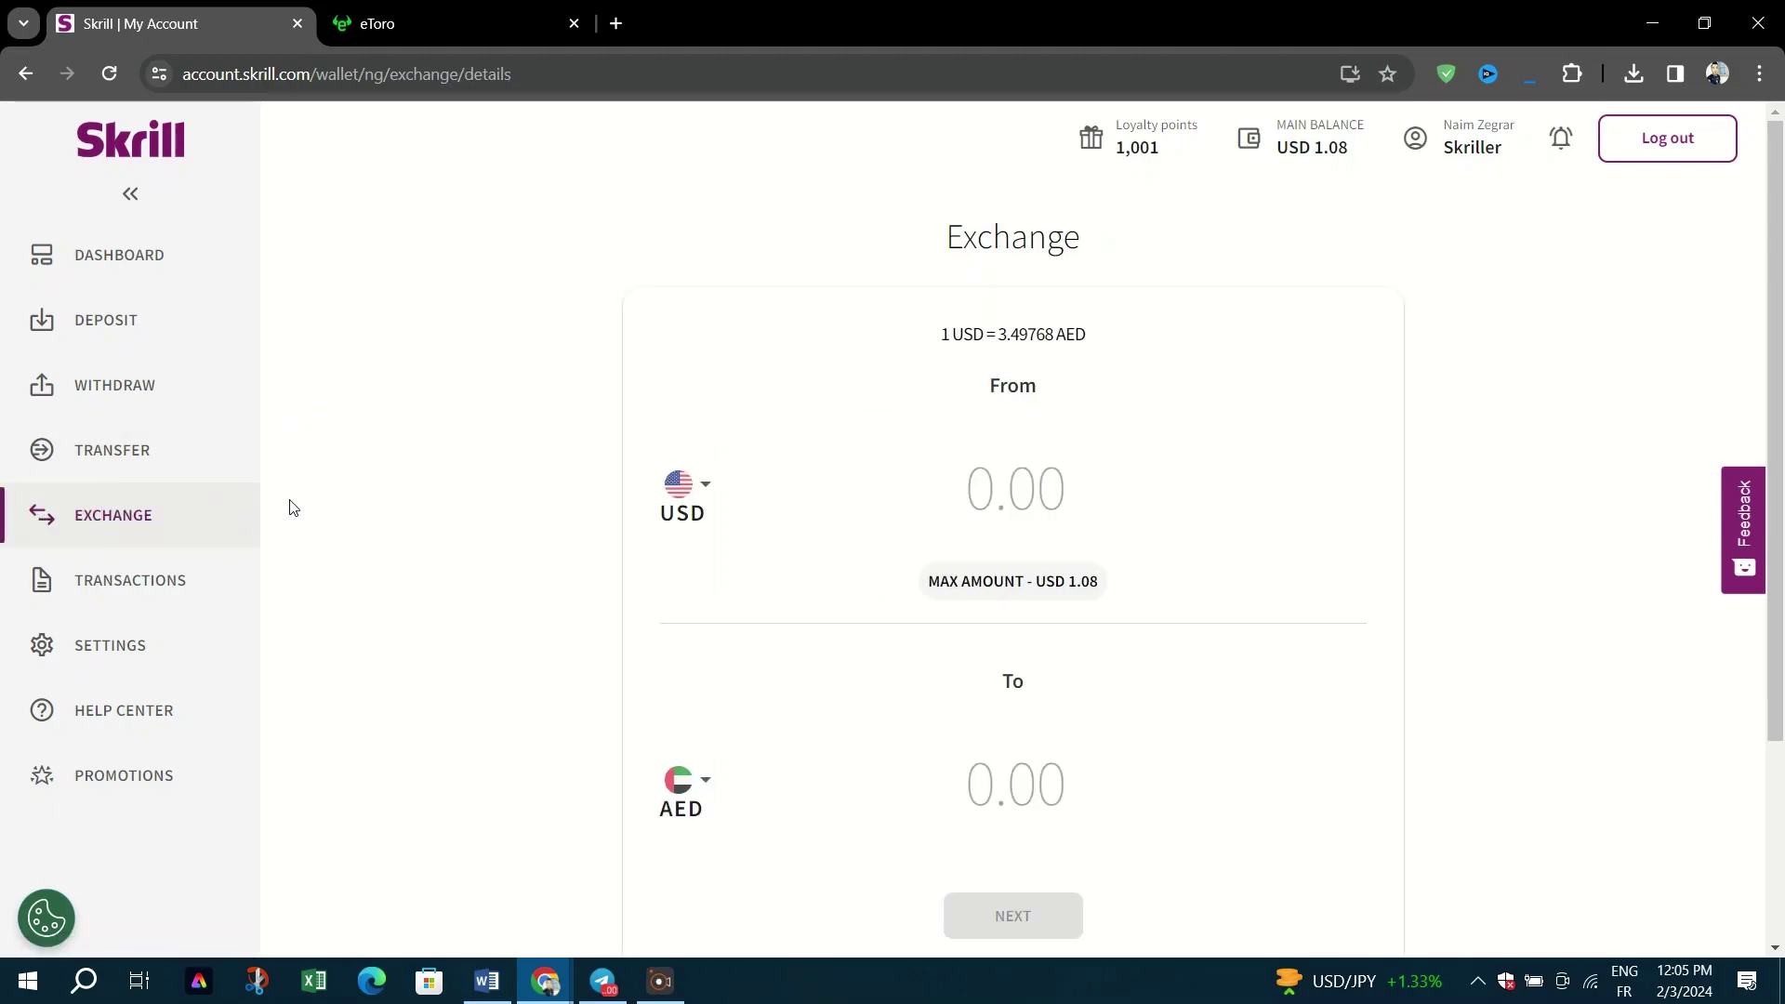
Step: Switch to the eToro tab and go to the Home page
left_click(398, 23)
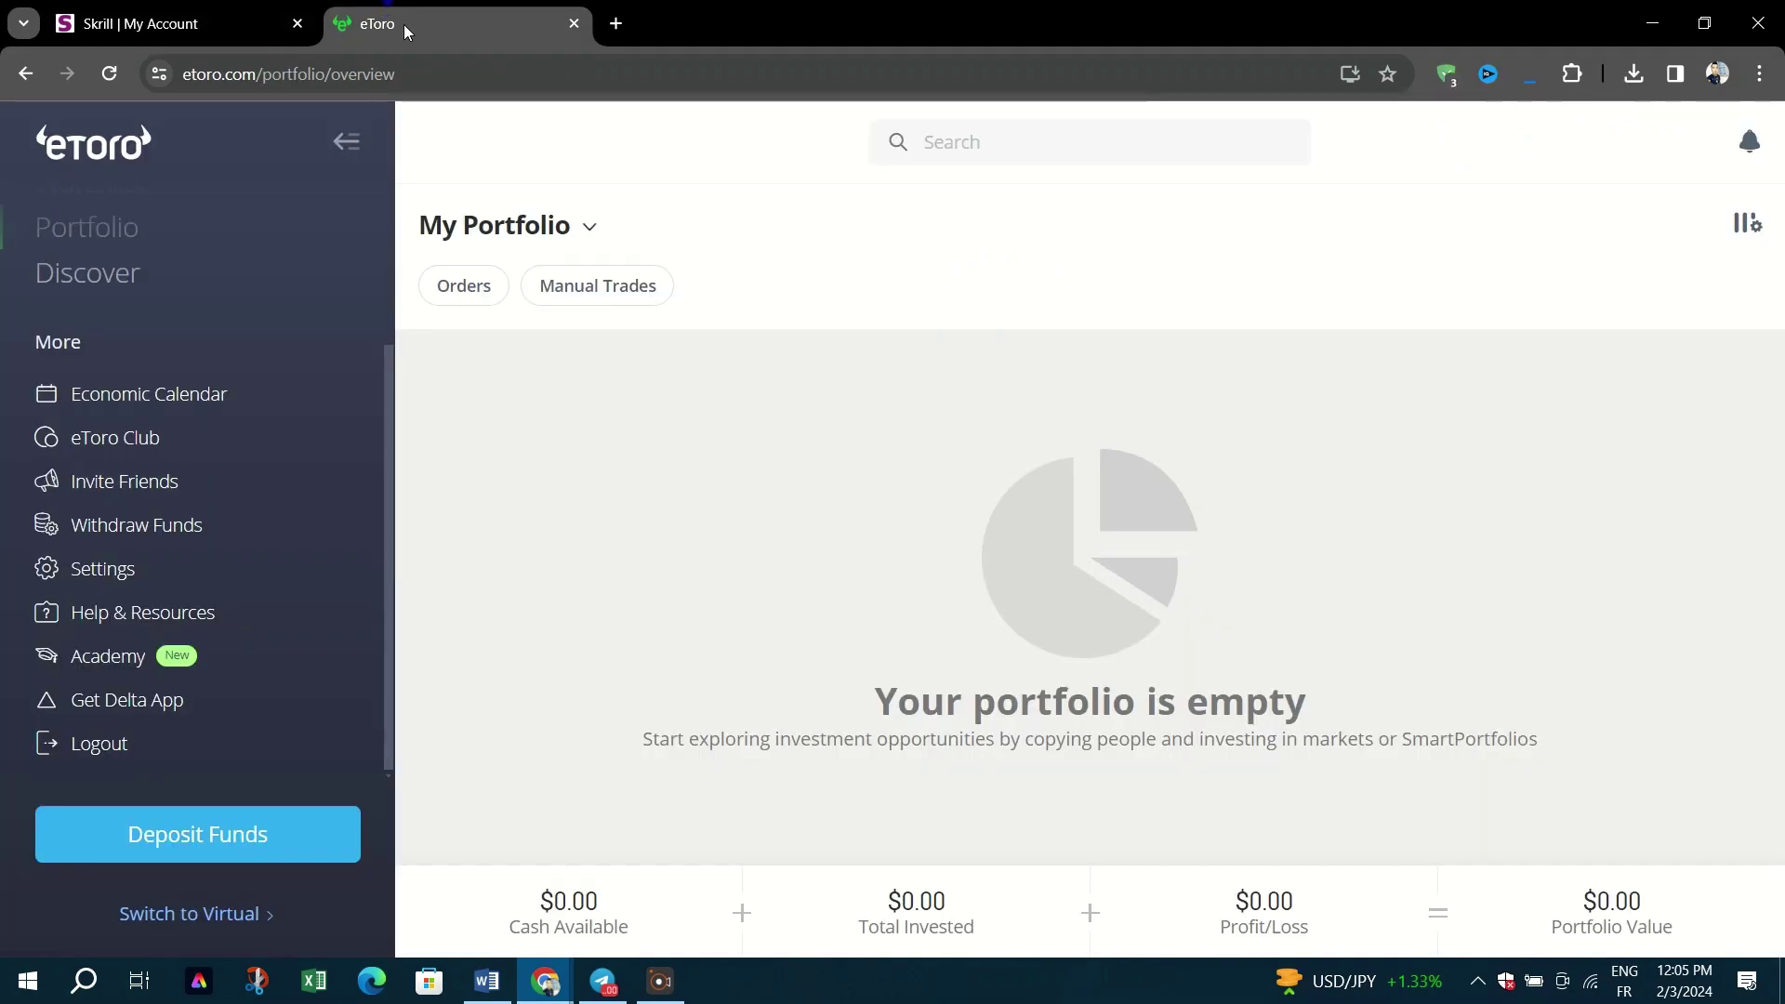
scroll(239, 499, "up", 3)
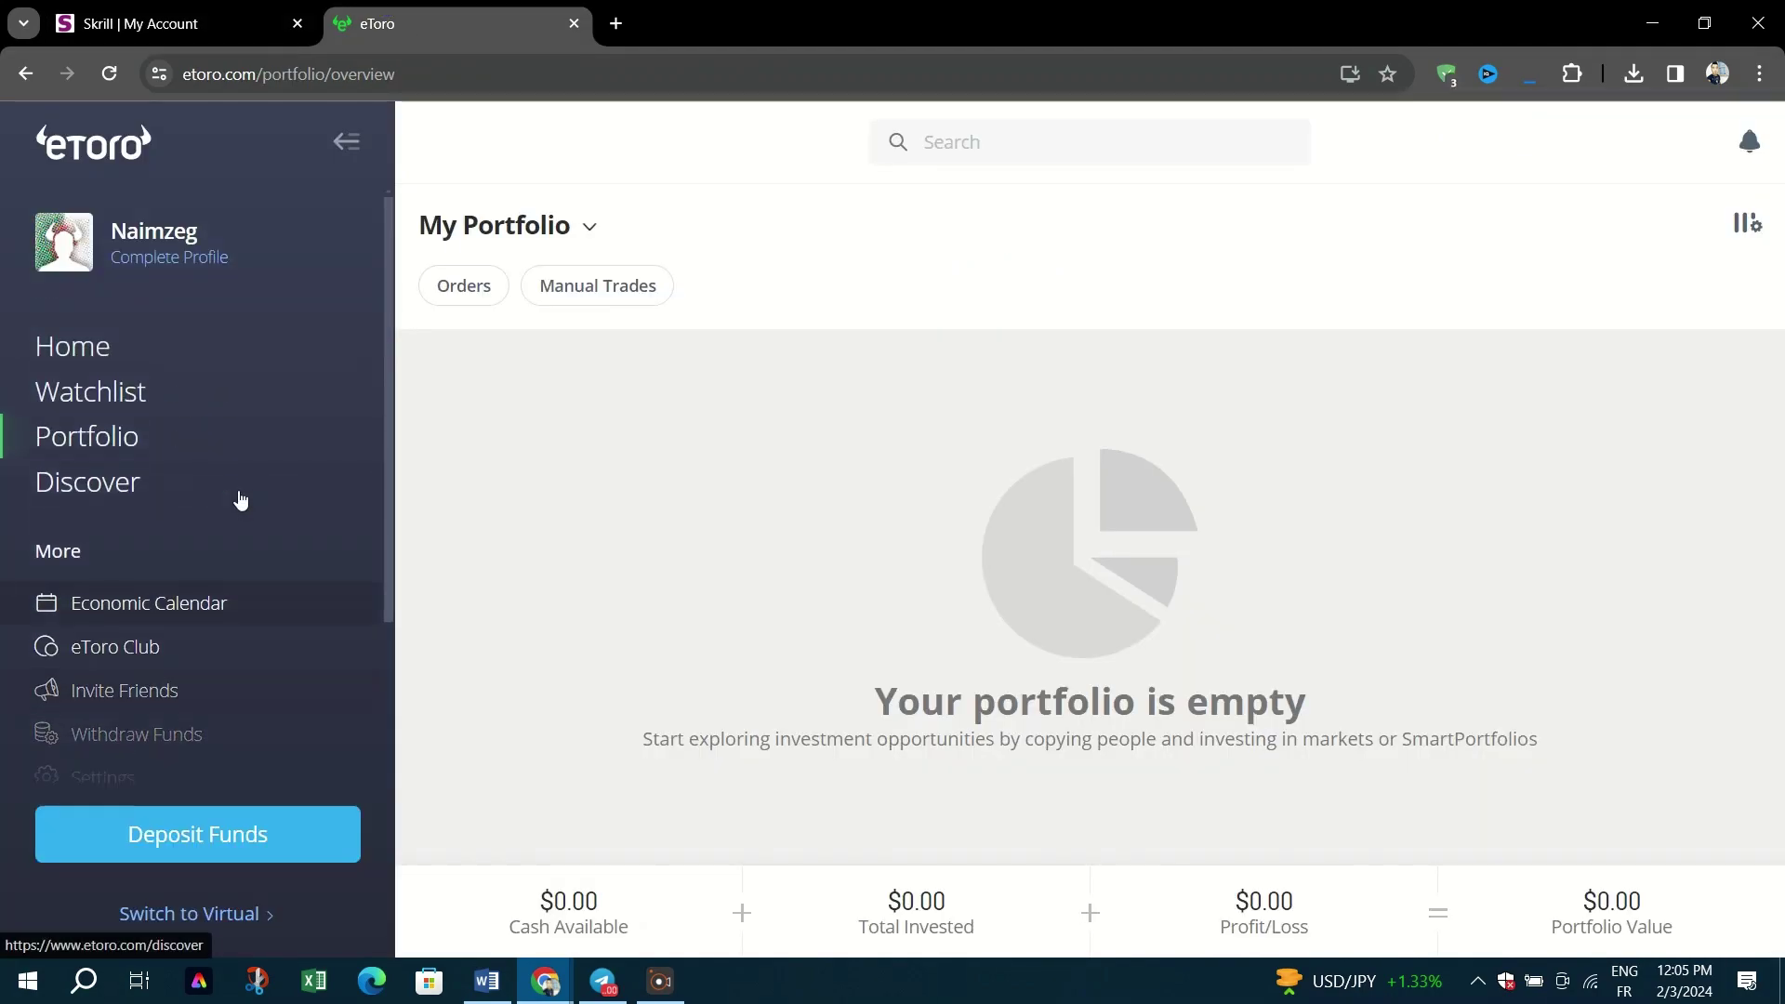
left_click(118, 342)
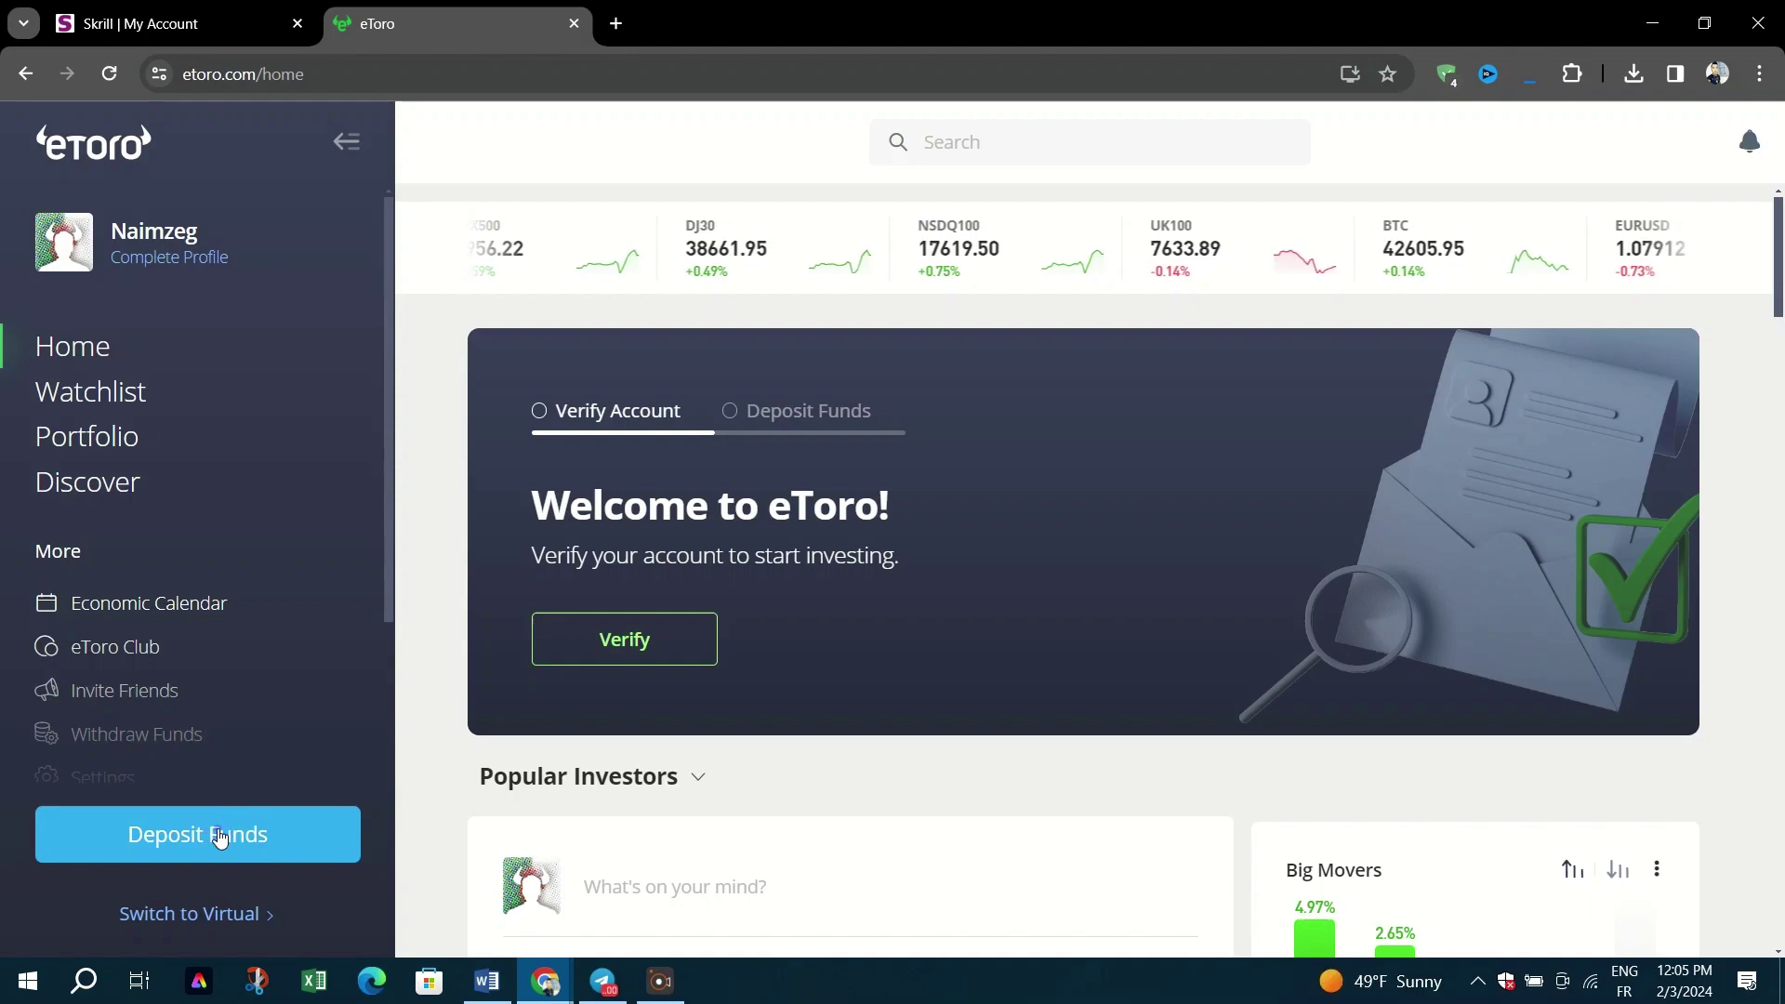
Step: Try a $1,000 USD deposit in Deposit Funds and close it after the $5000 minimum warning
left_click(221, 837)
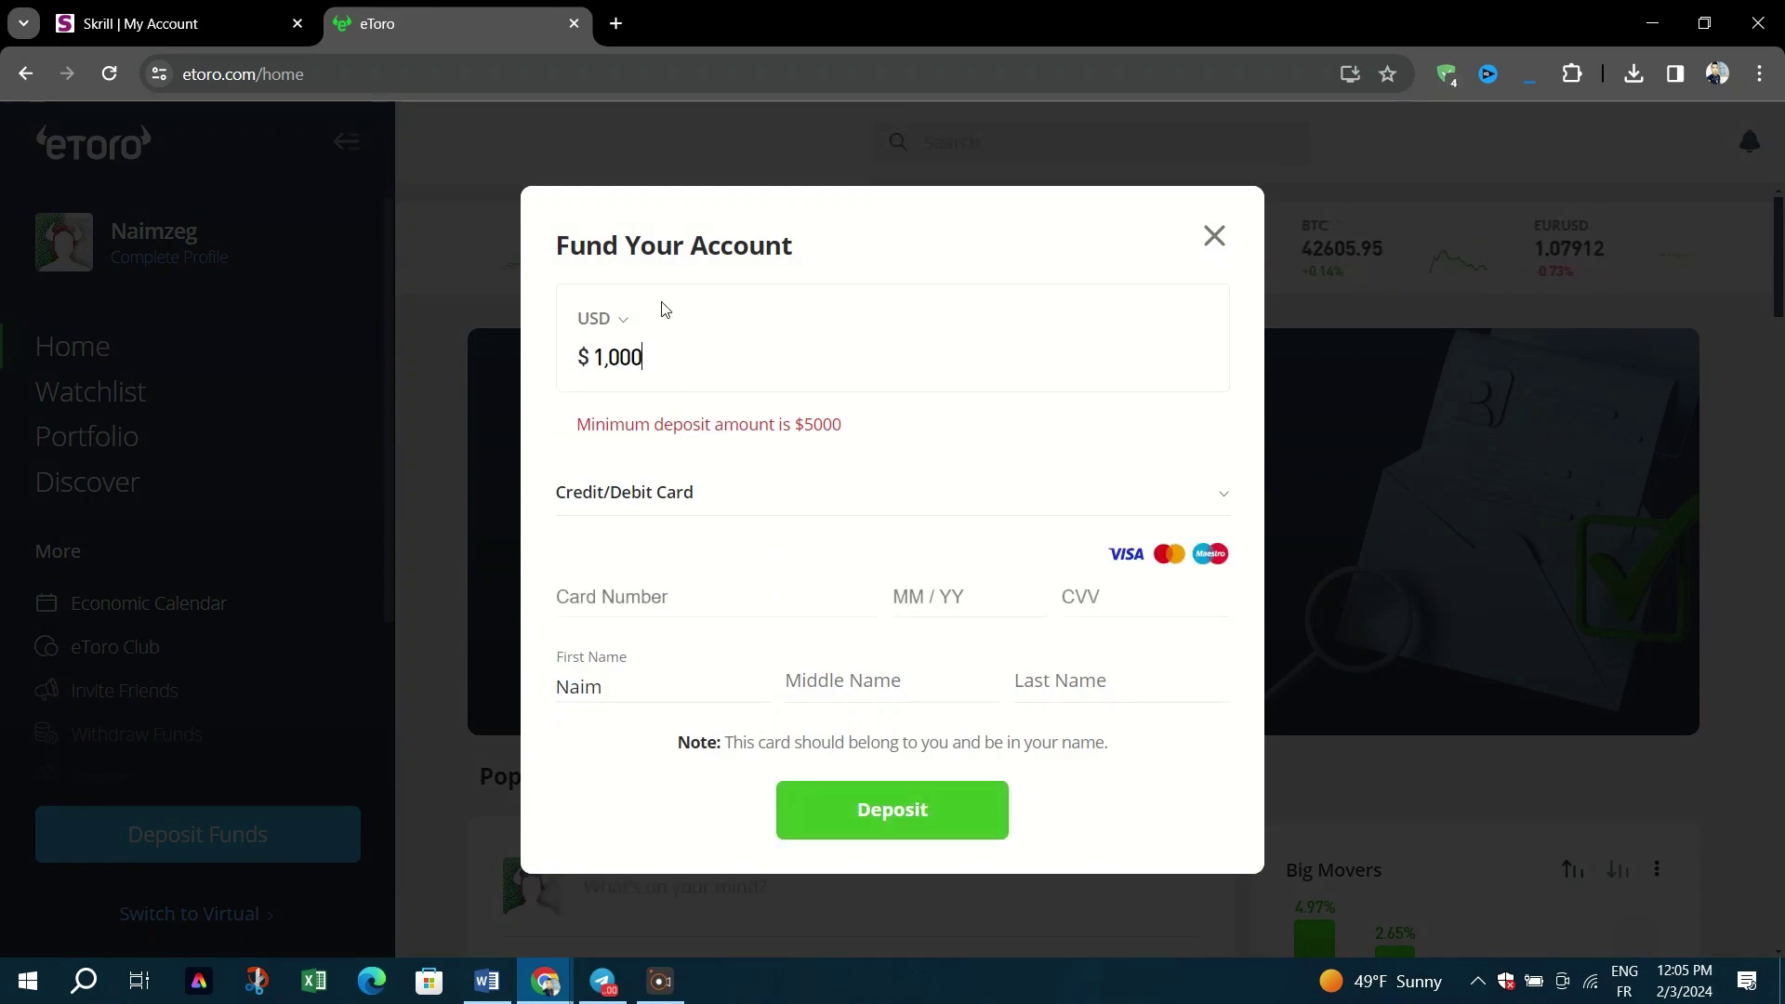
left_click(600, 324)
left_click(598, 321)
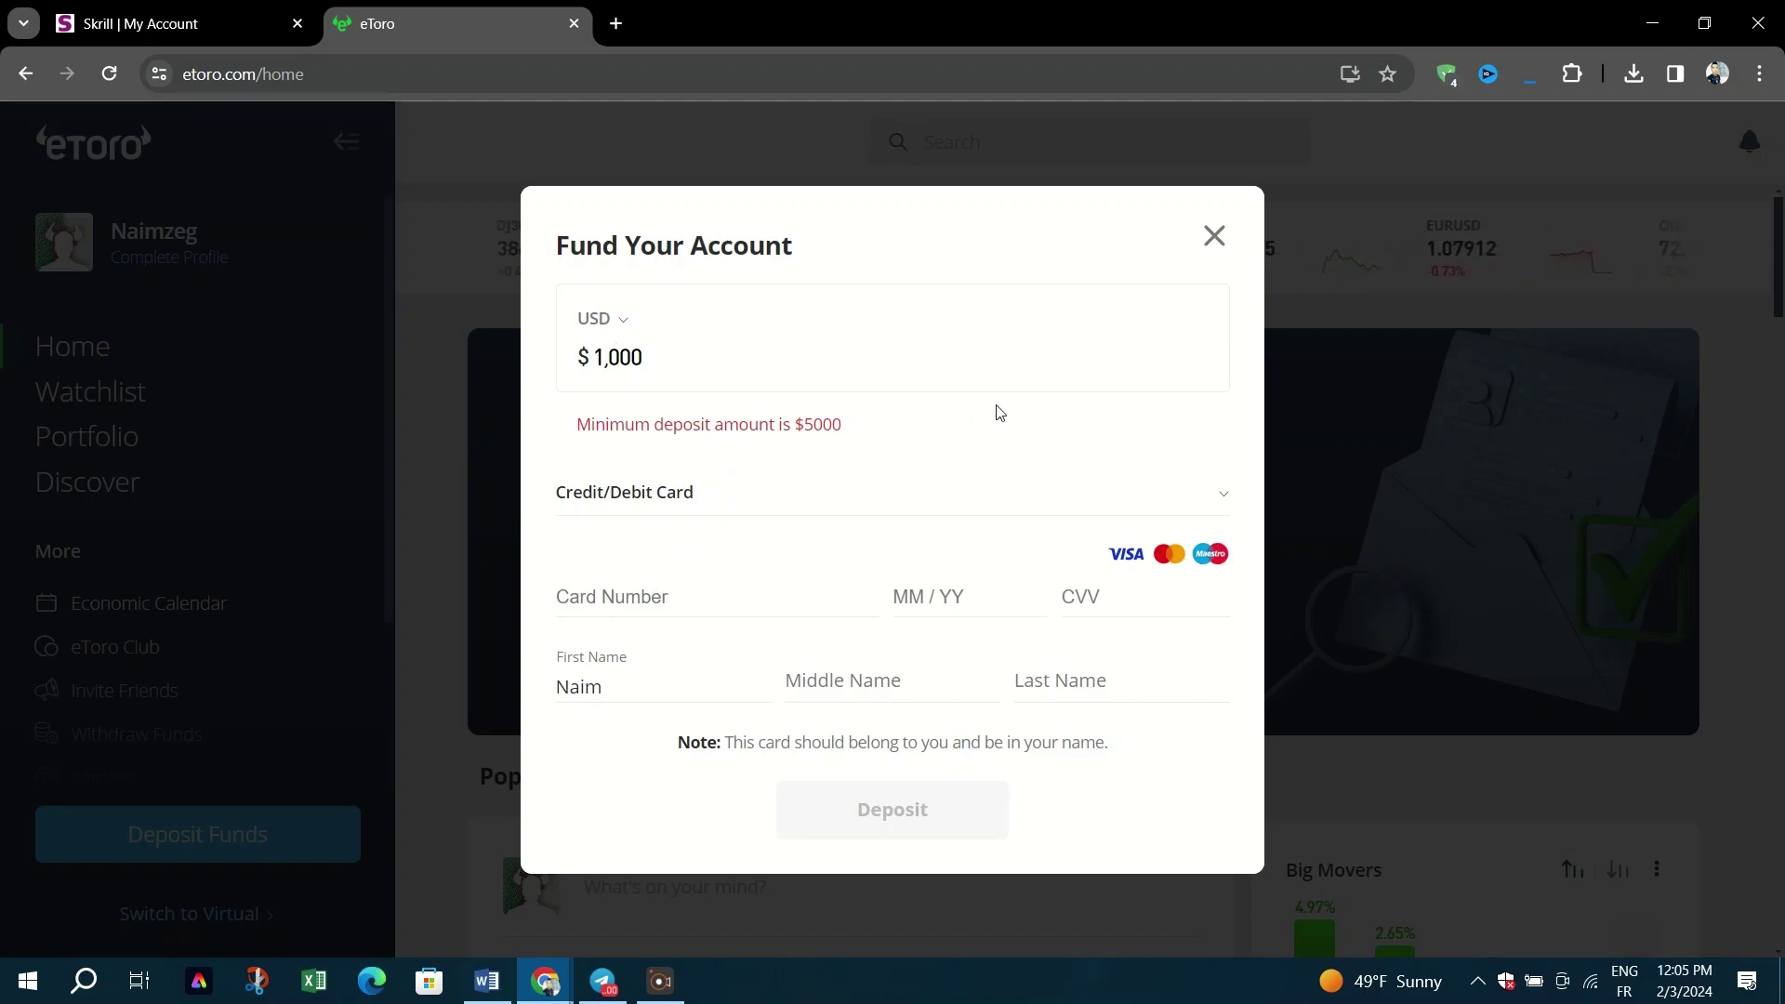
left_click(1217, 236)
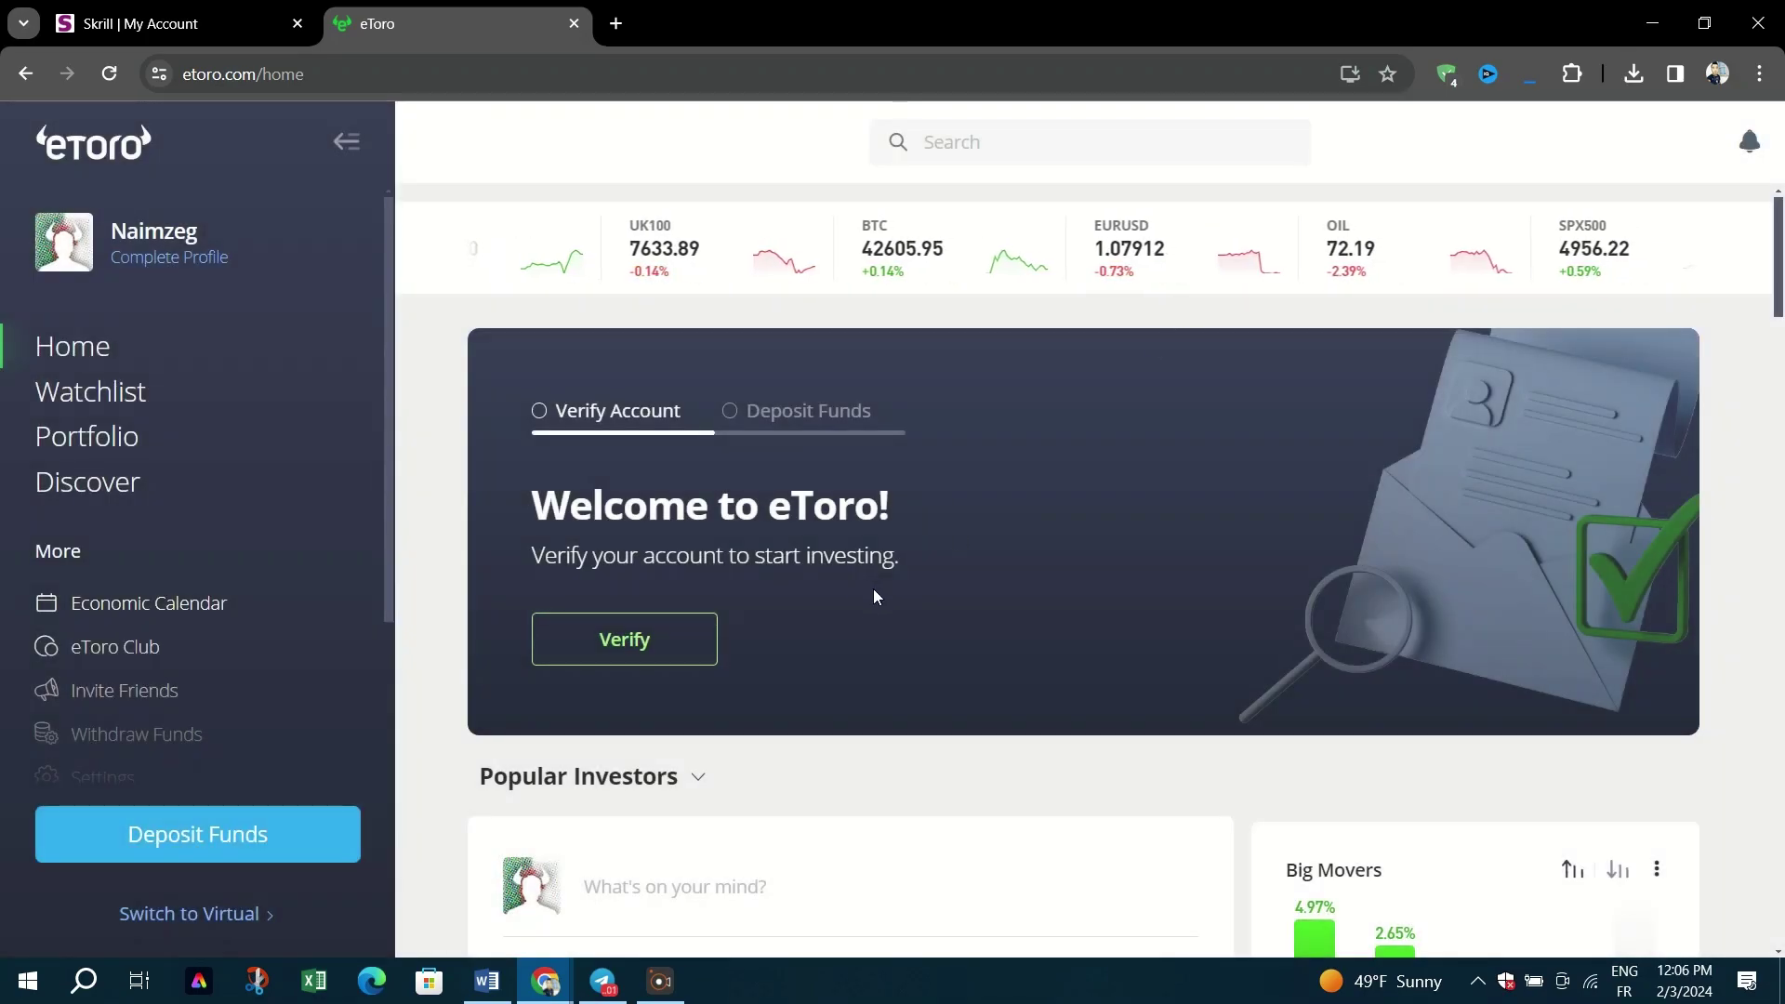
Step: Start account verification, enter the last name and date of birth in Your Profile, and continue
left_click(611, 651)
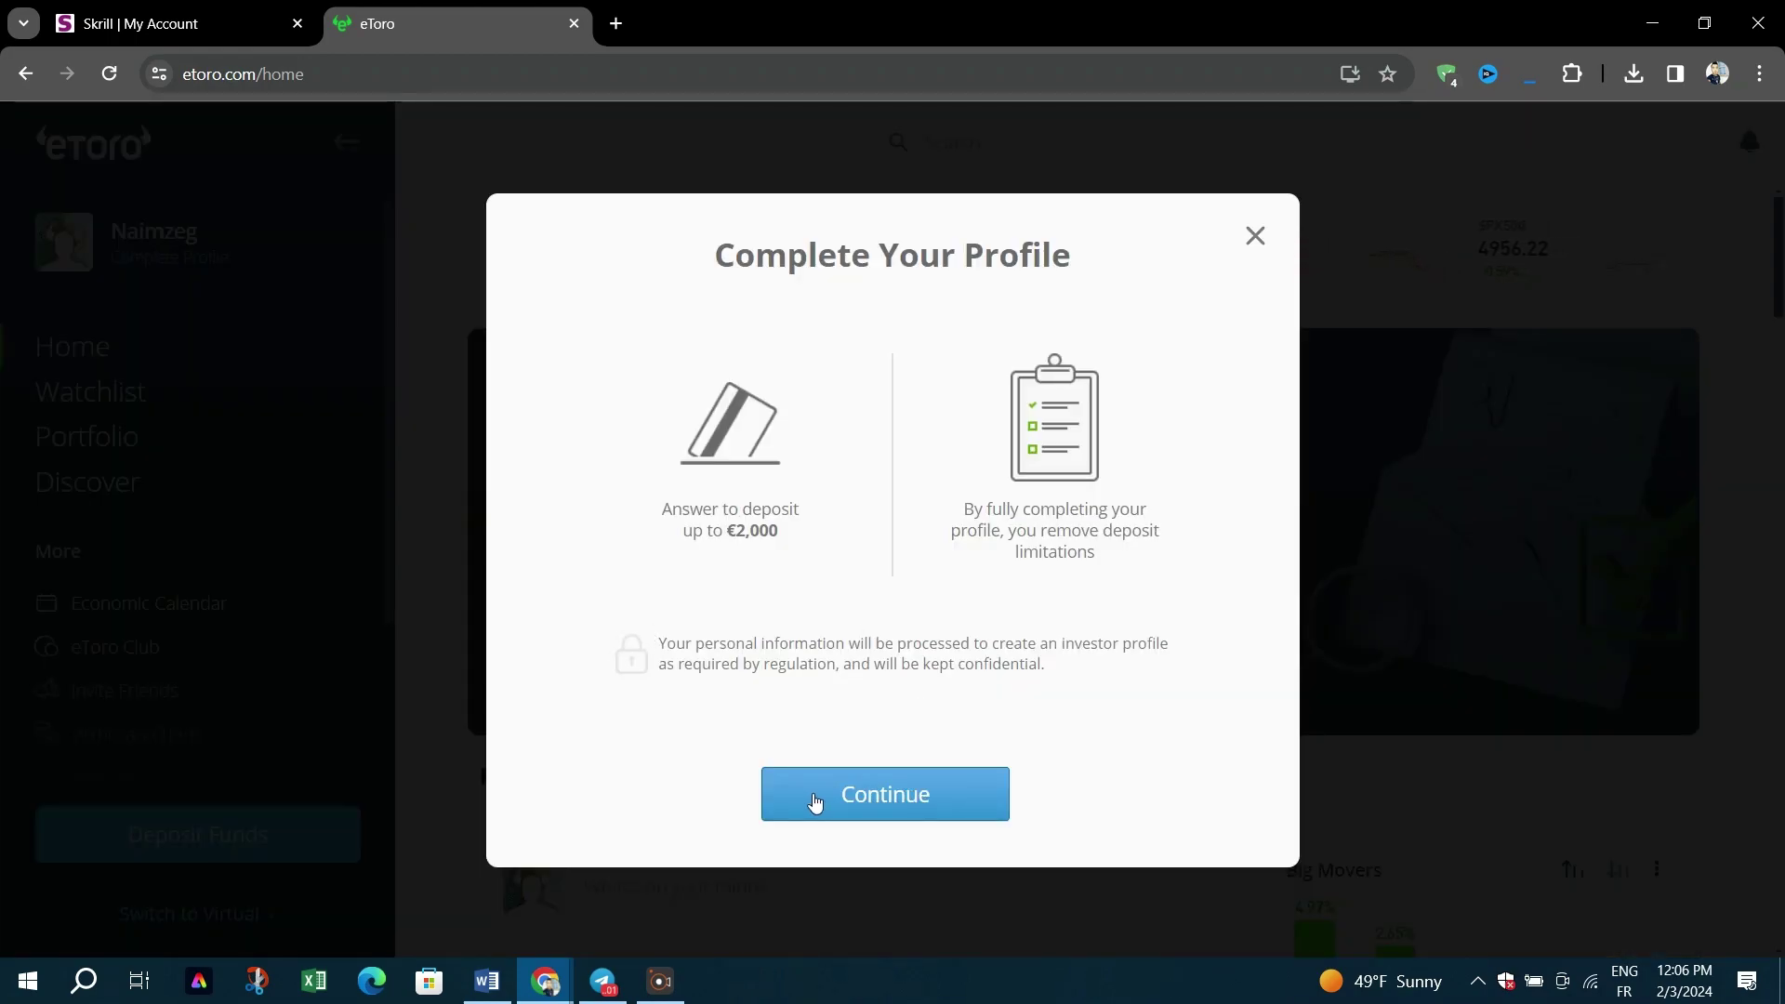
left_click(815, 801)
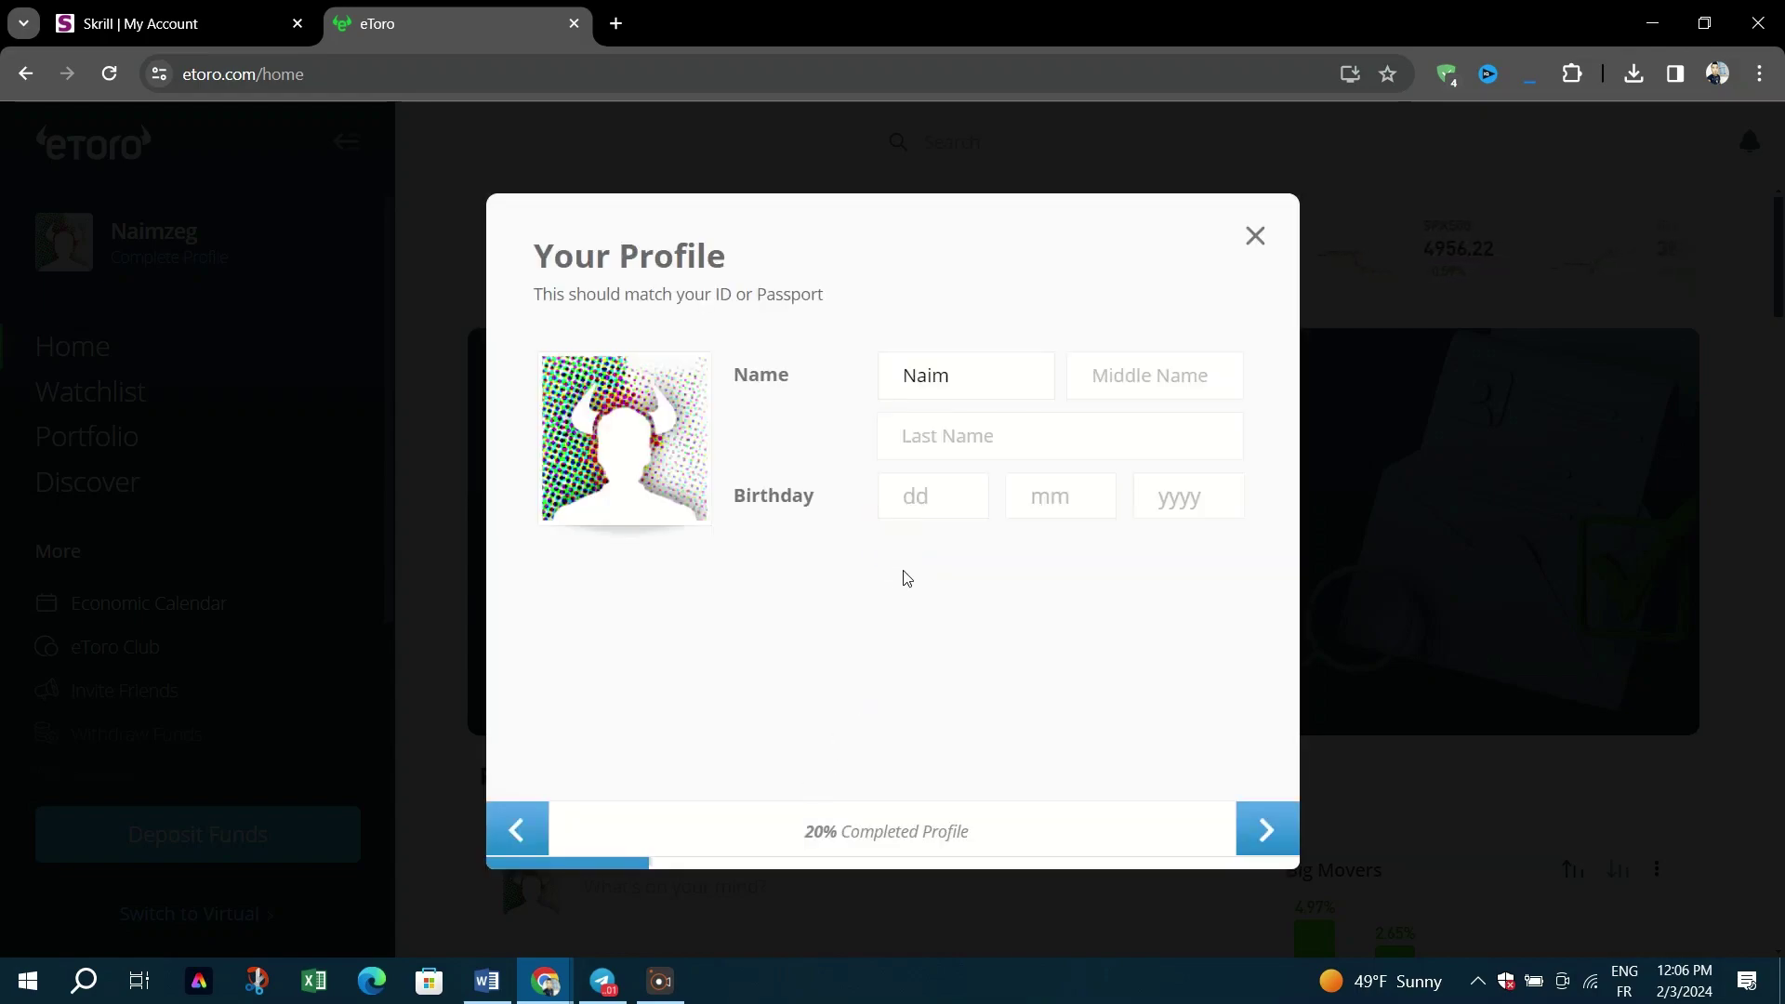
left_click(1088, 424)
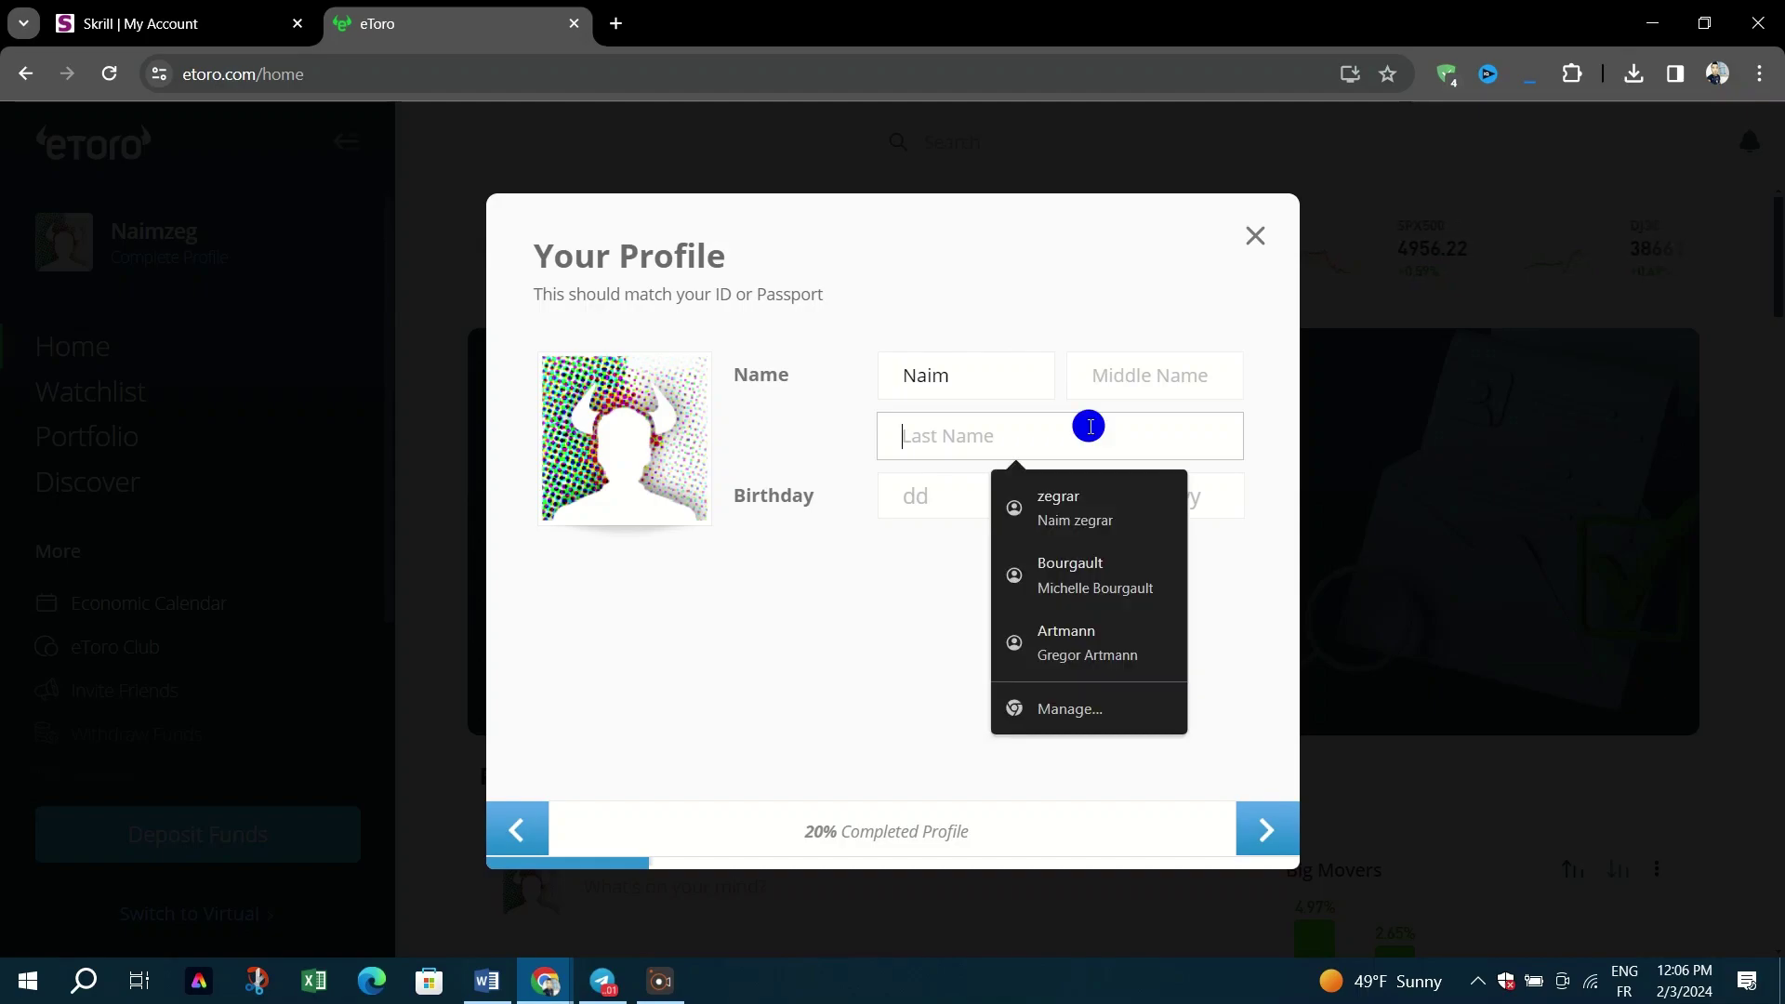
type("Zegrar")
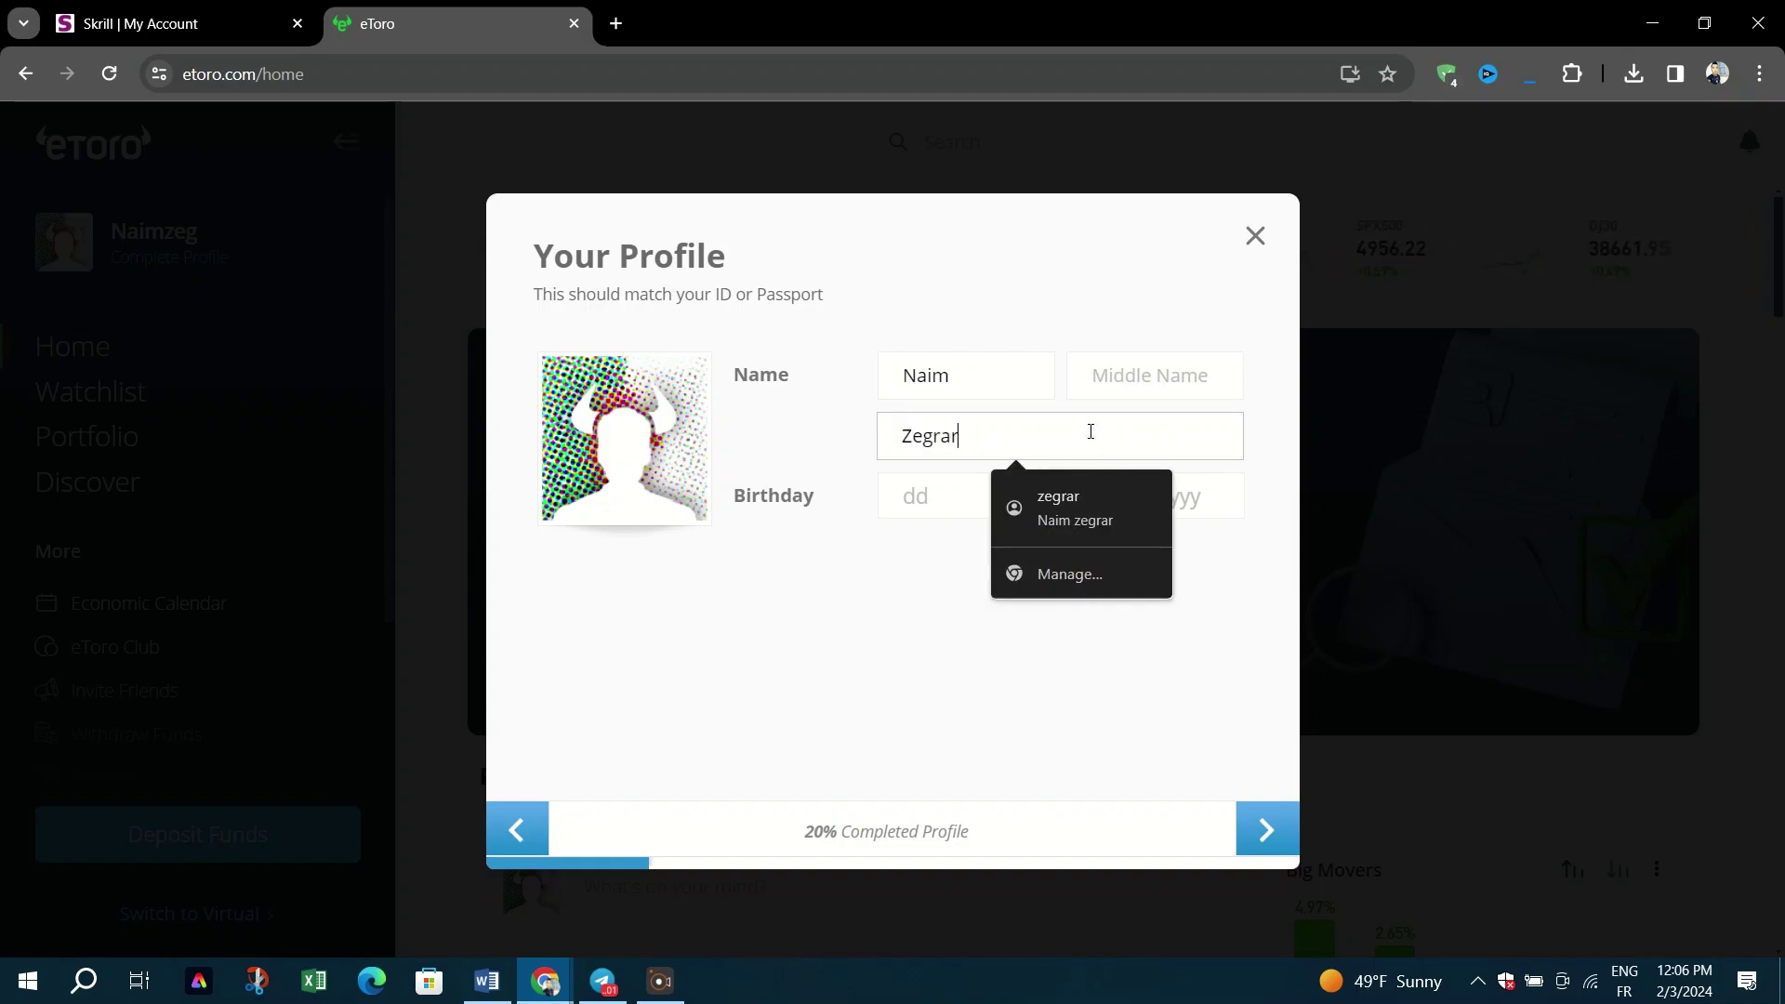
left_click(939, 496)
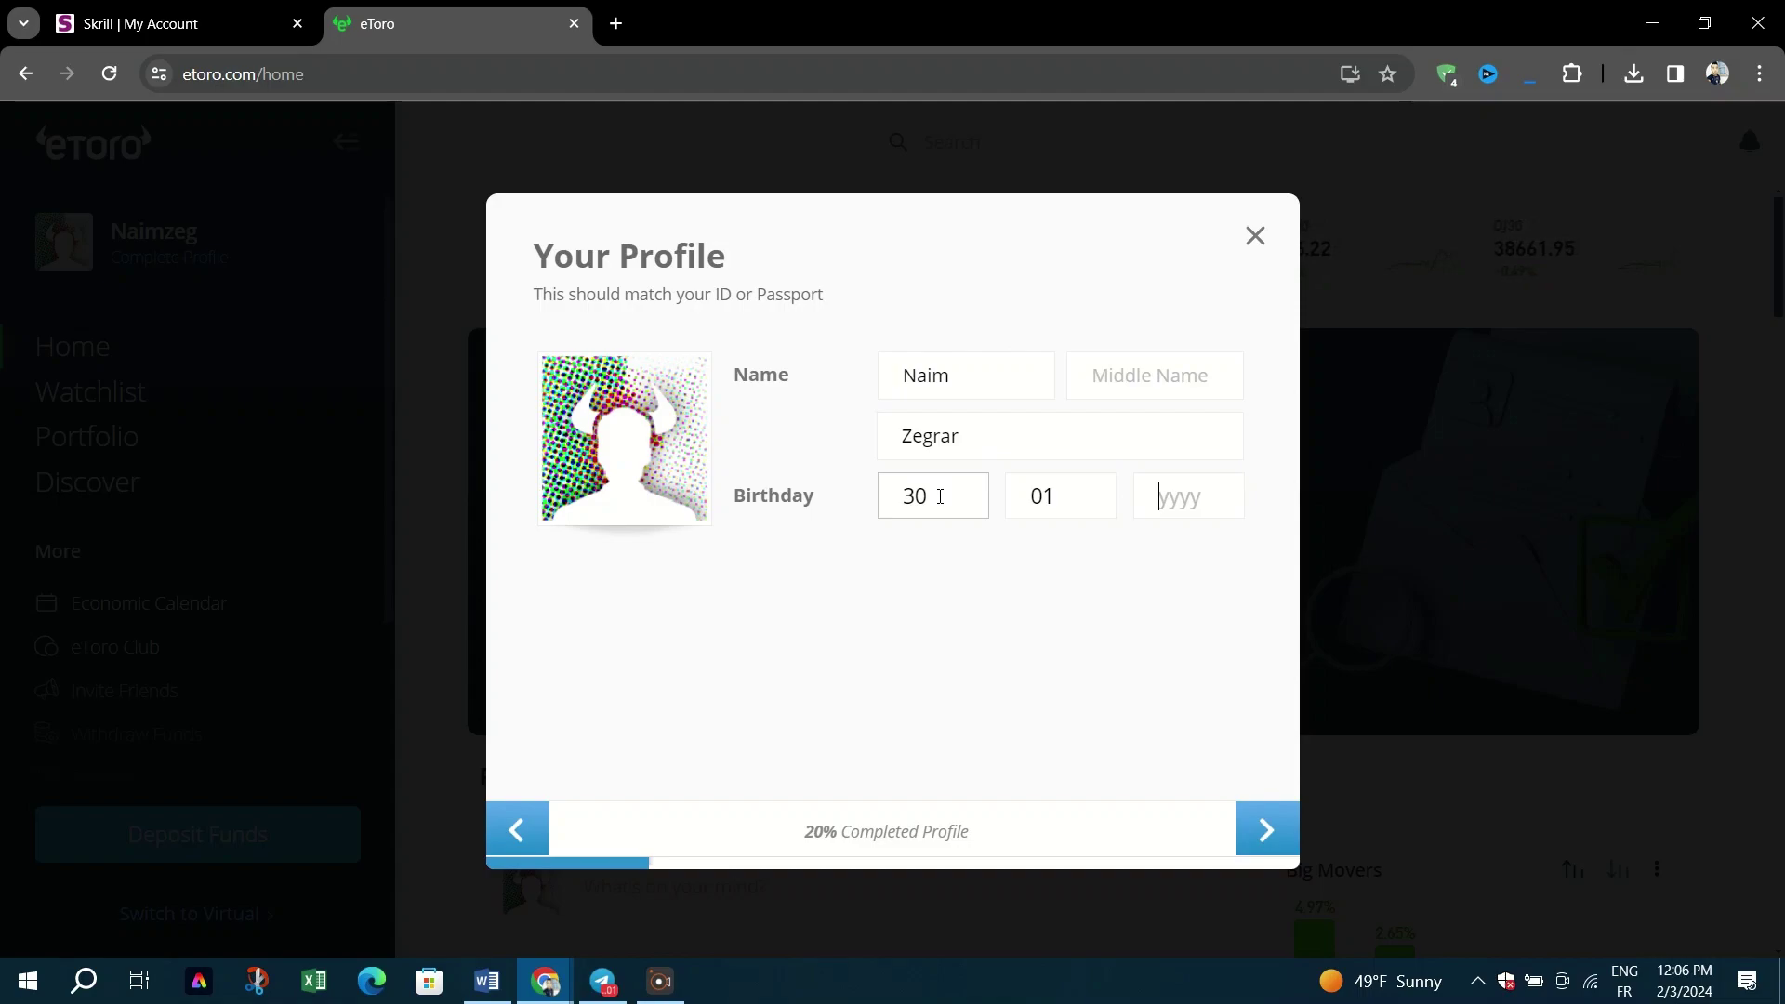
type("1998")
left_click(1268, 831)
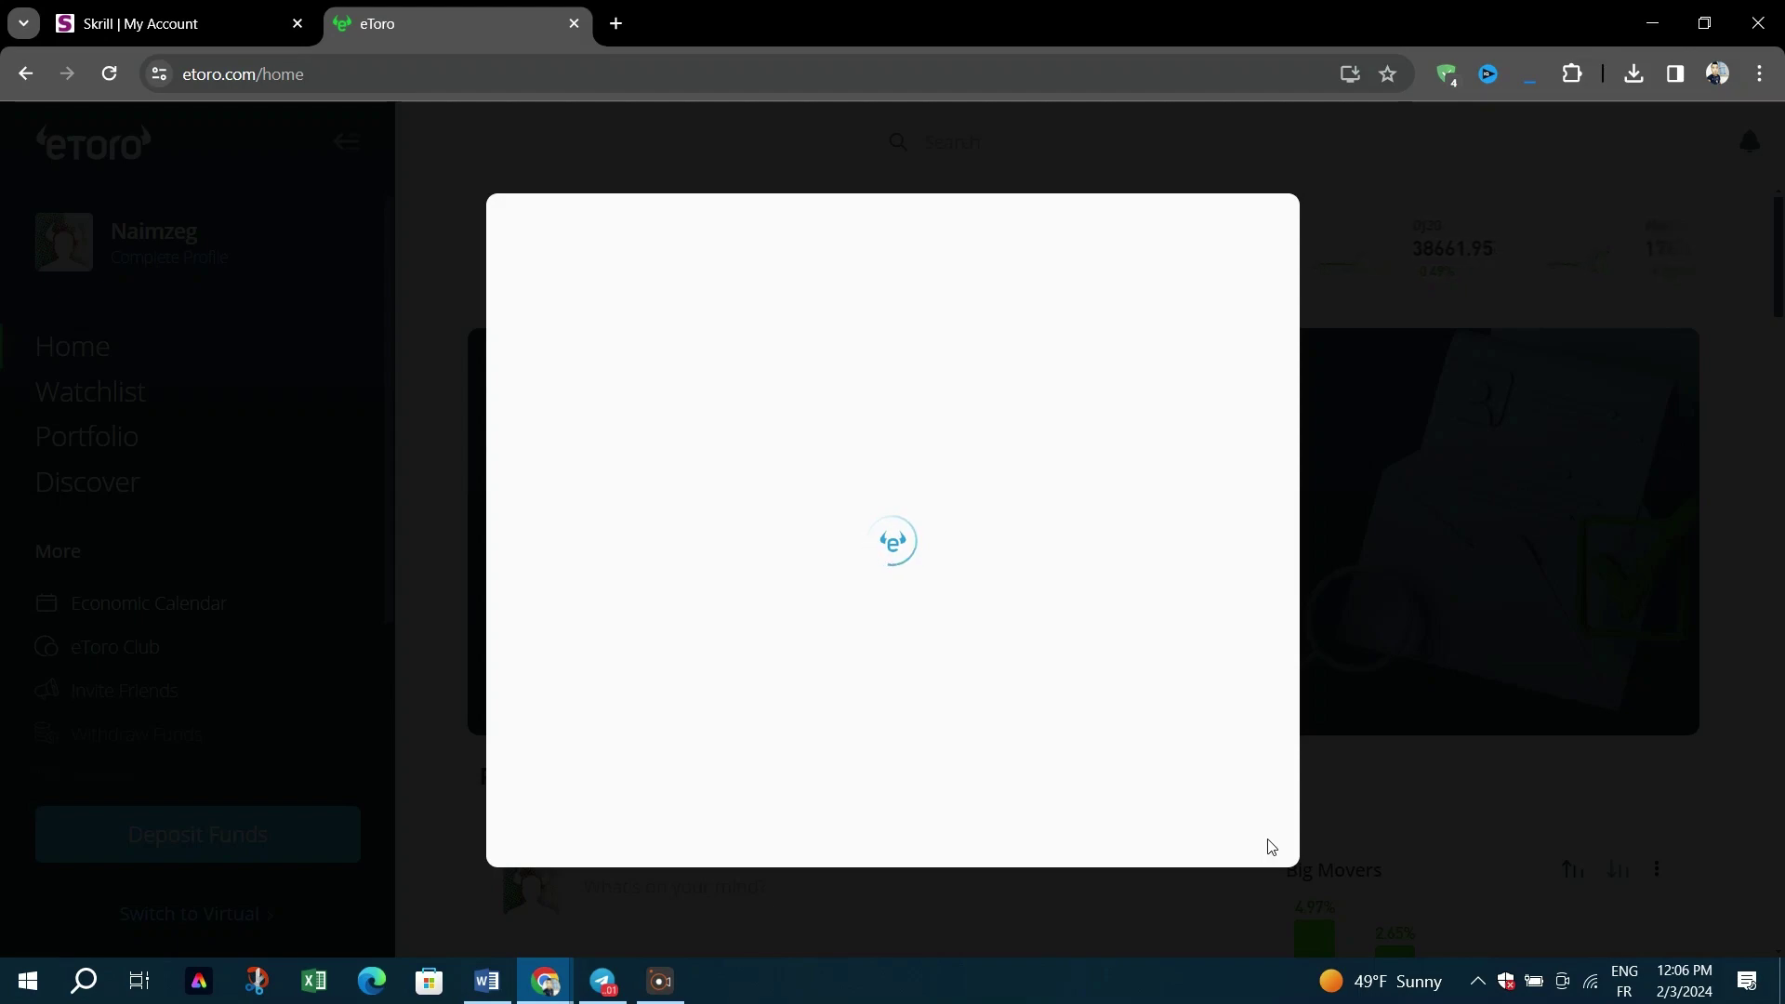
Step: Rework the city and street entries, moving the city text into the street field
left_click(944, 456)
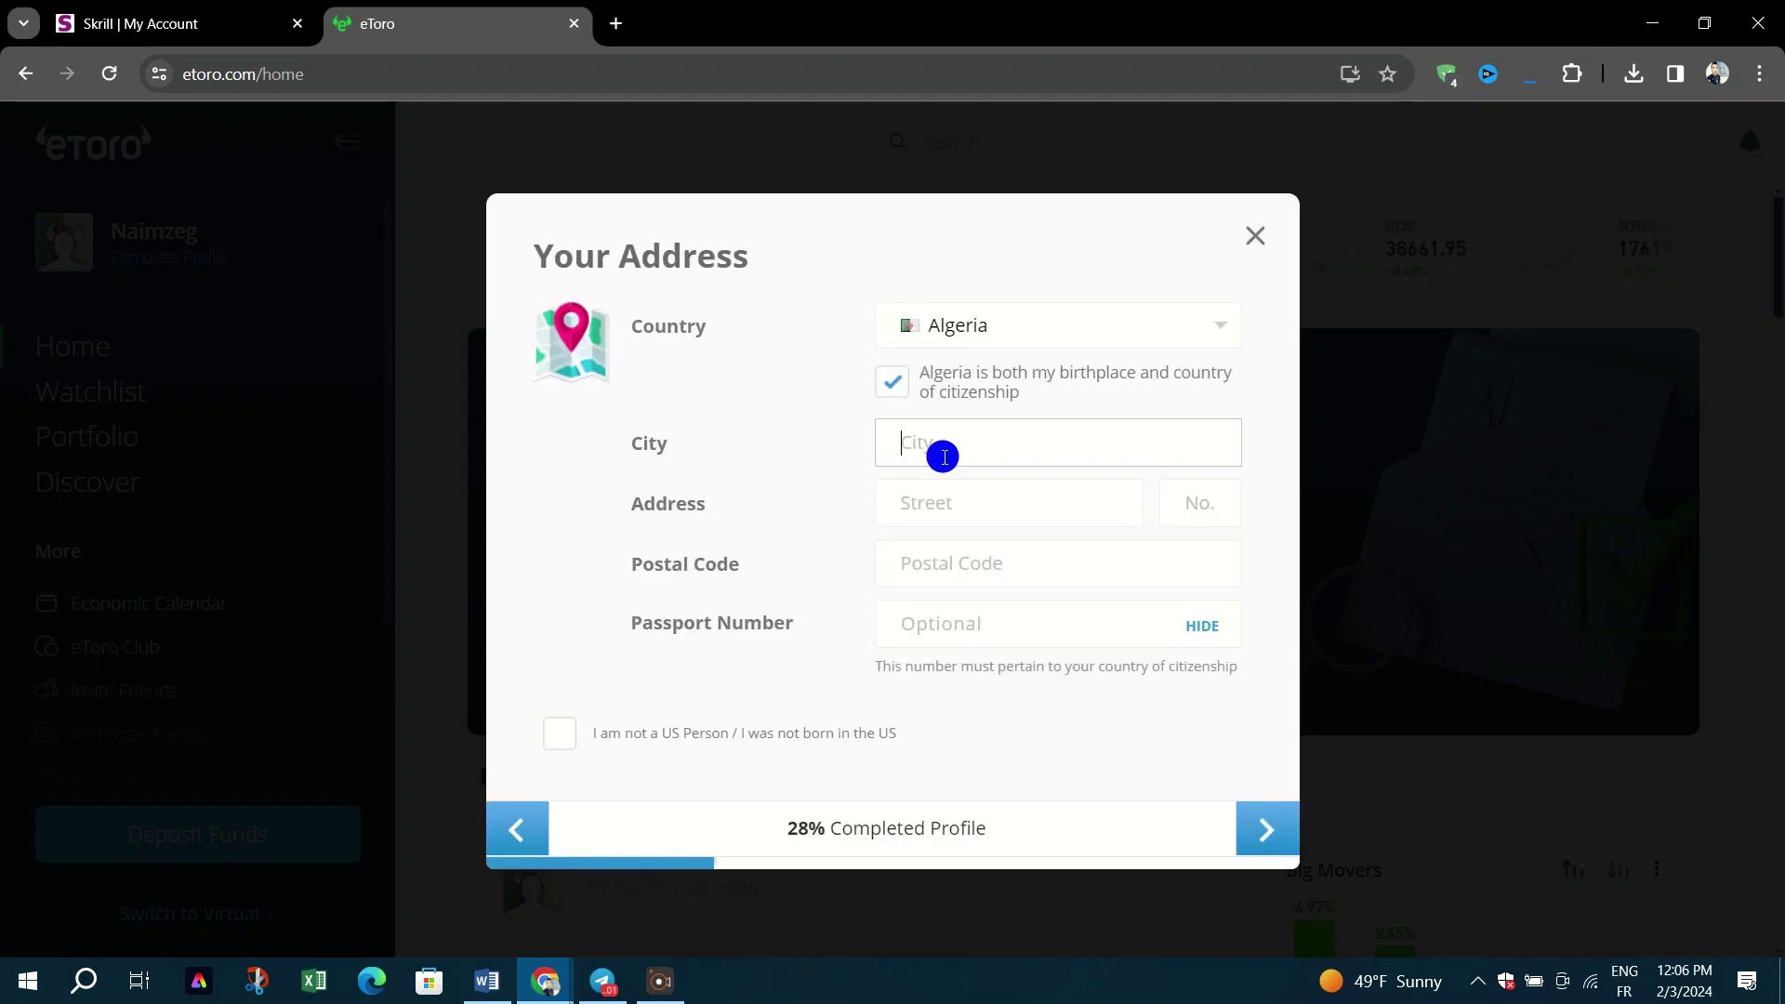
left_click(973, 507)
left_click(1000, 436)
left_click(959, 503)
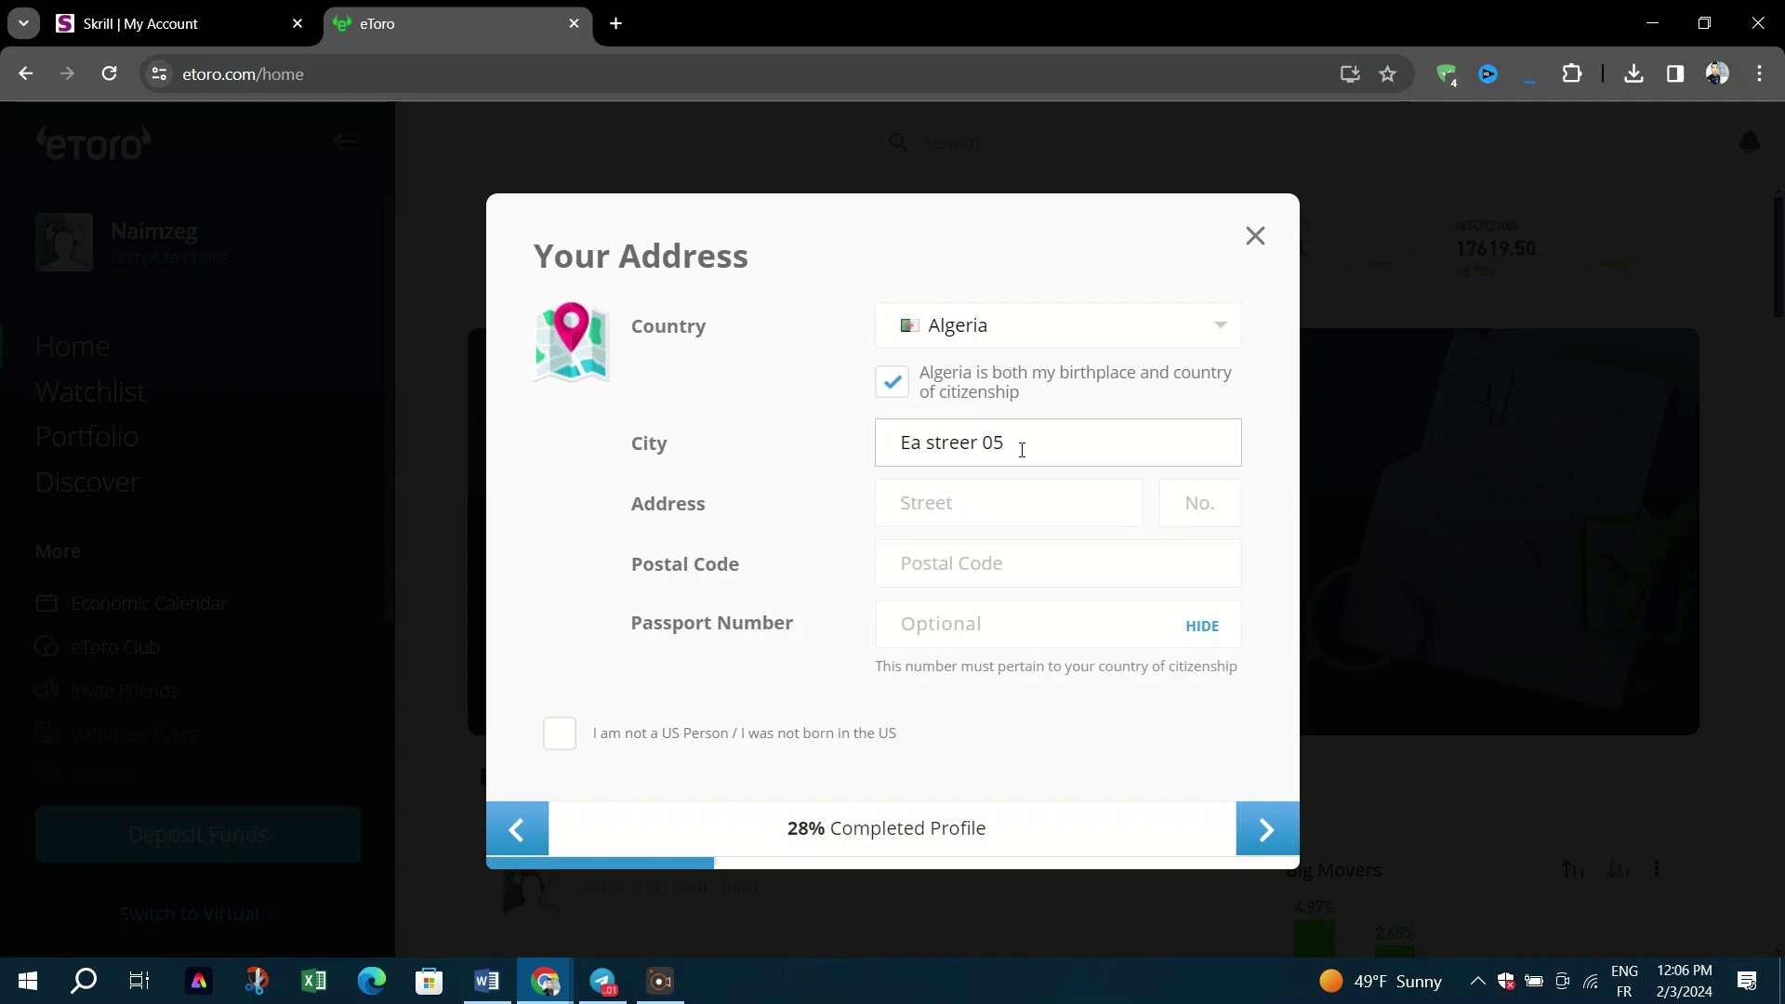
left_click(1024, 506)
triple_click(1041, 442)
left_click_drag(1040, 442, 930, 499)
triple_click(1055, 453)
type("batna")
Step: Autofill postal code 05000, confirm not a US person, add building number 12, and submit
left_click(978, 556)
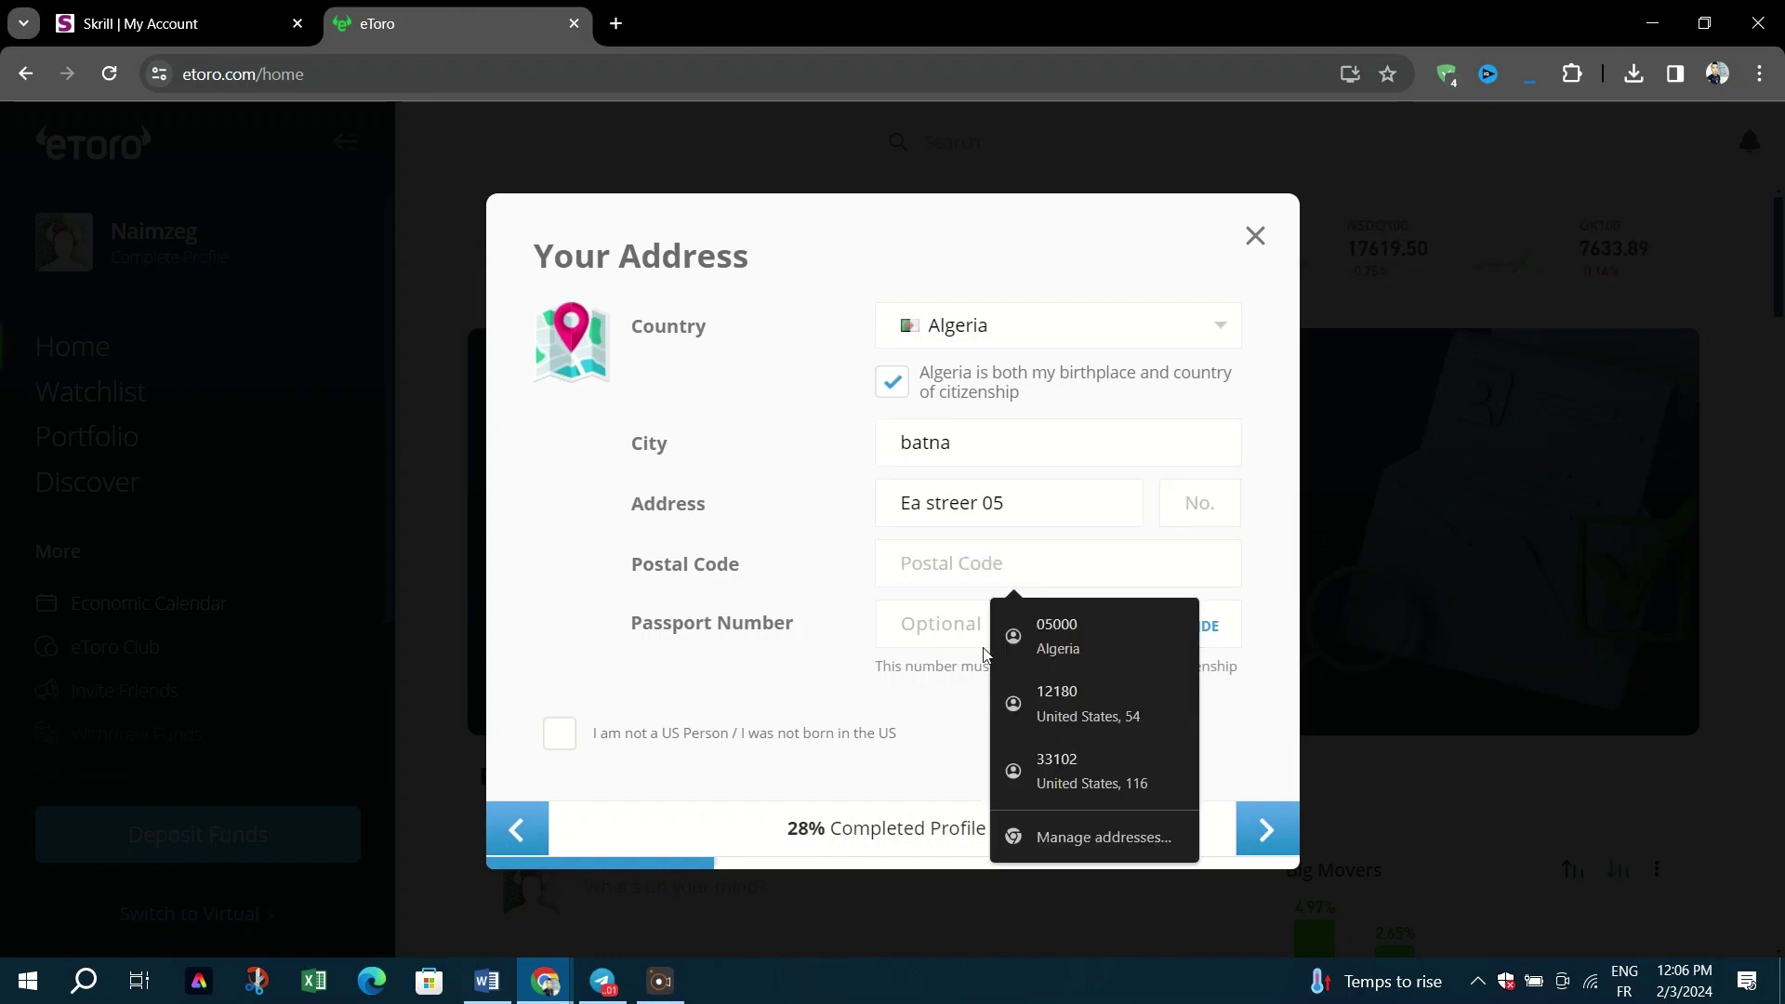
left_click(1052, 610)
left_click(553, 737)
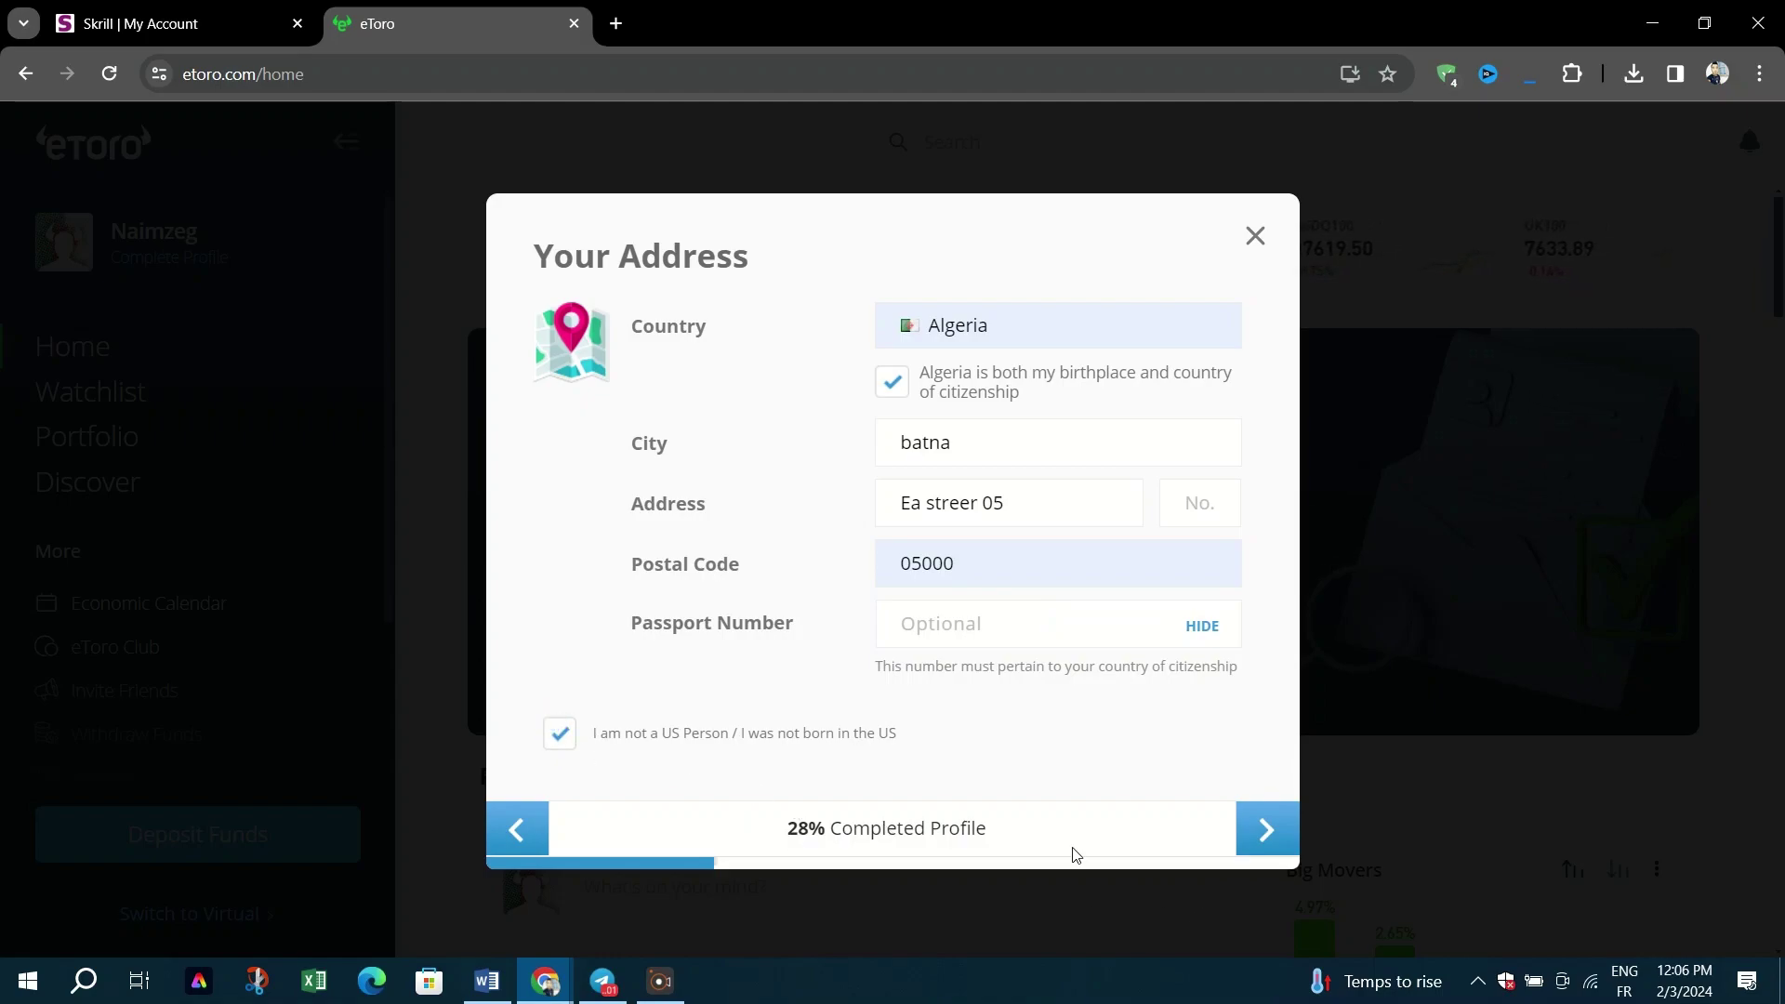
left_click(1269, 848)
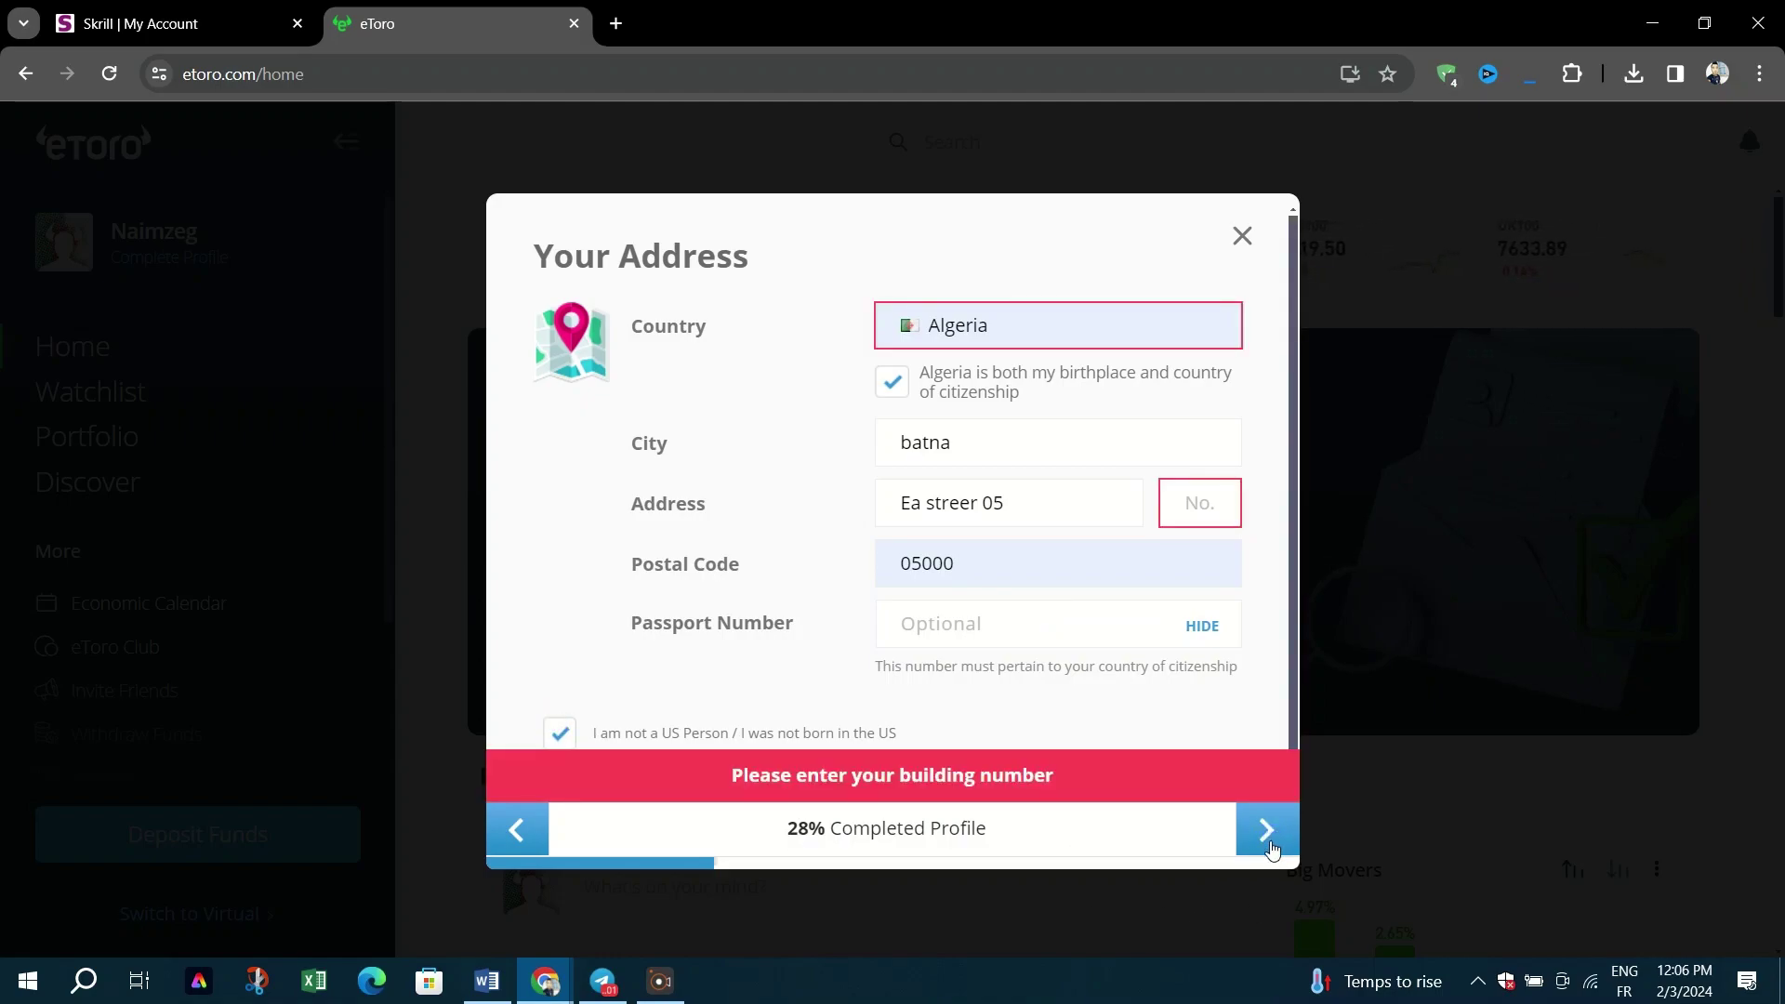
left_click(1224, 507)
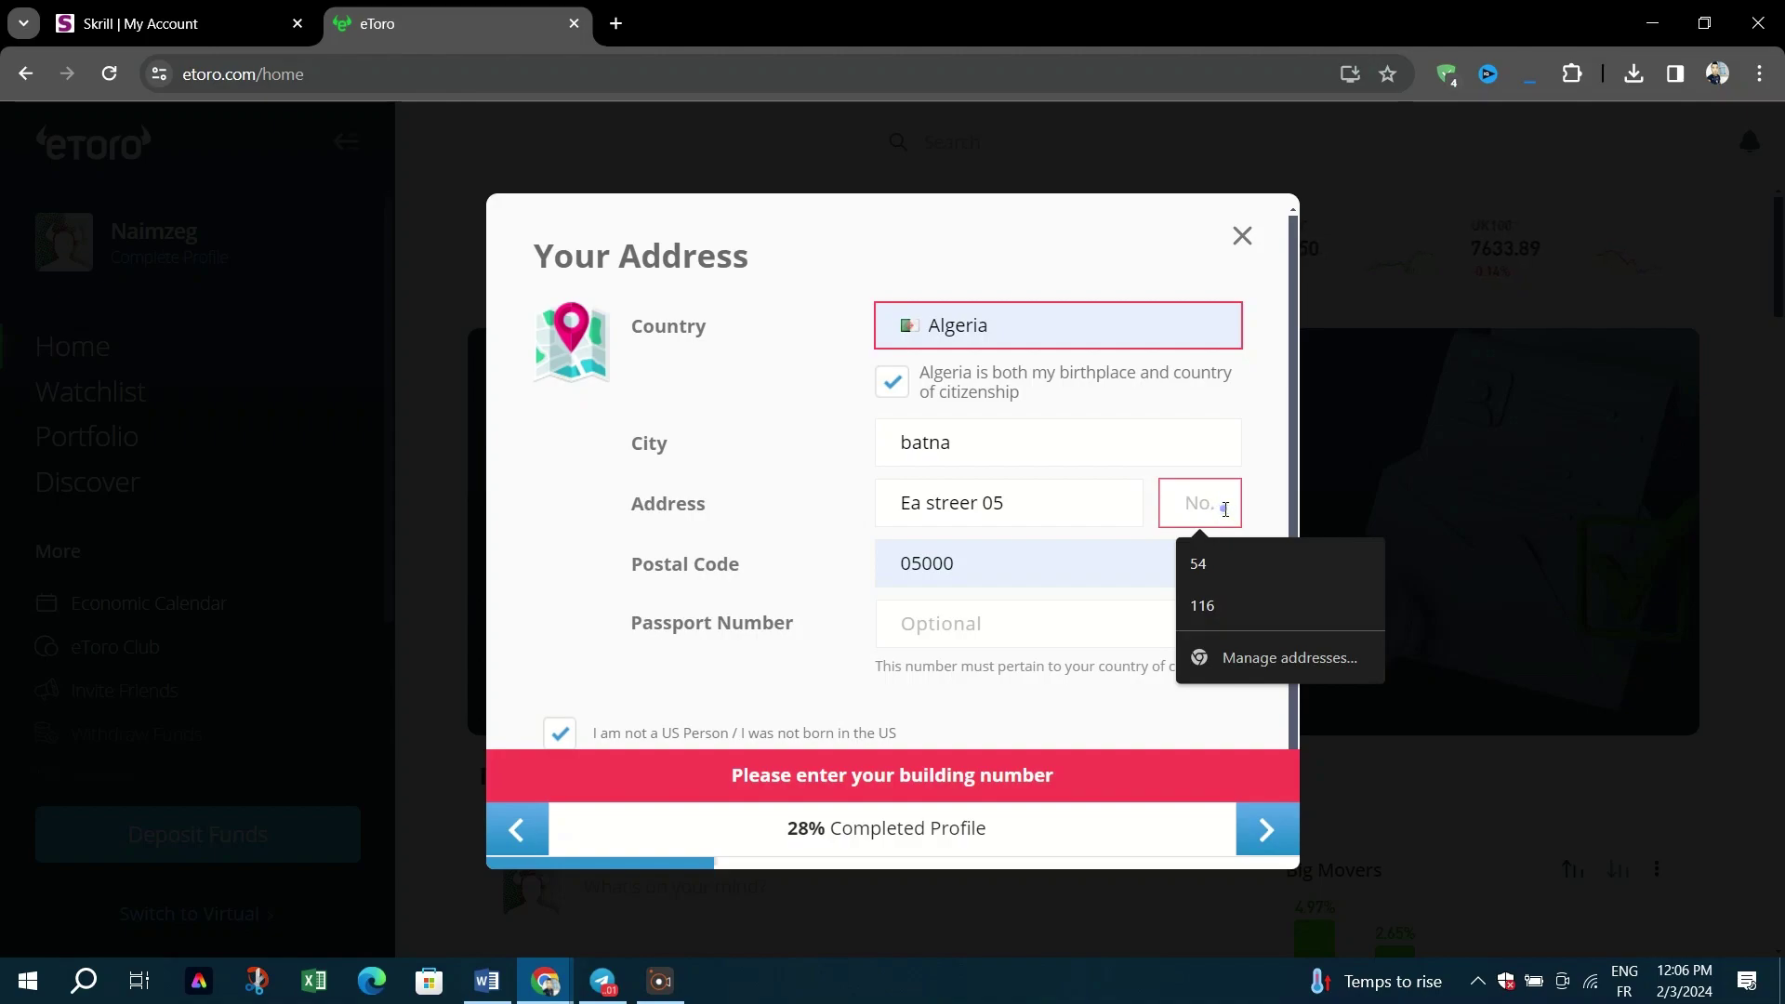
type("12")
left_click(1275, 855)
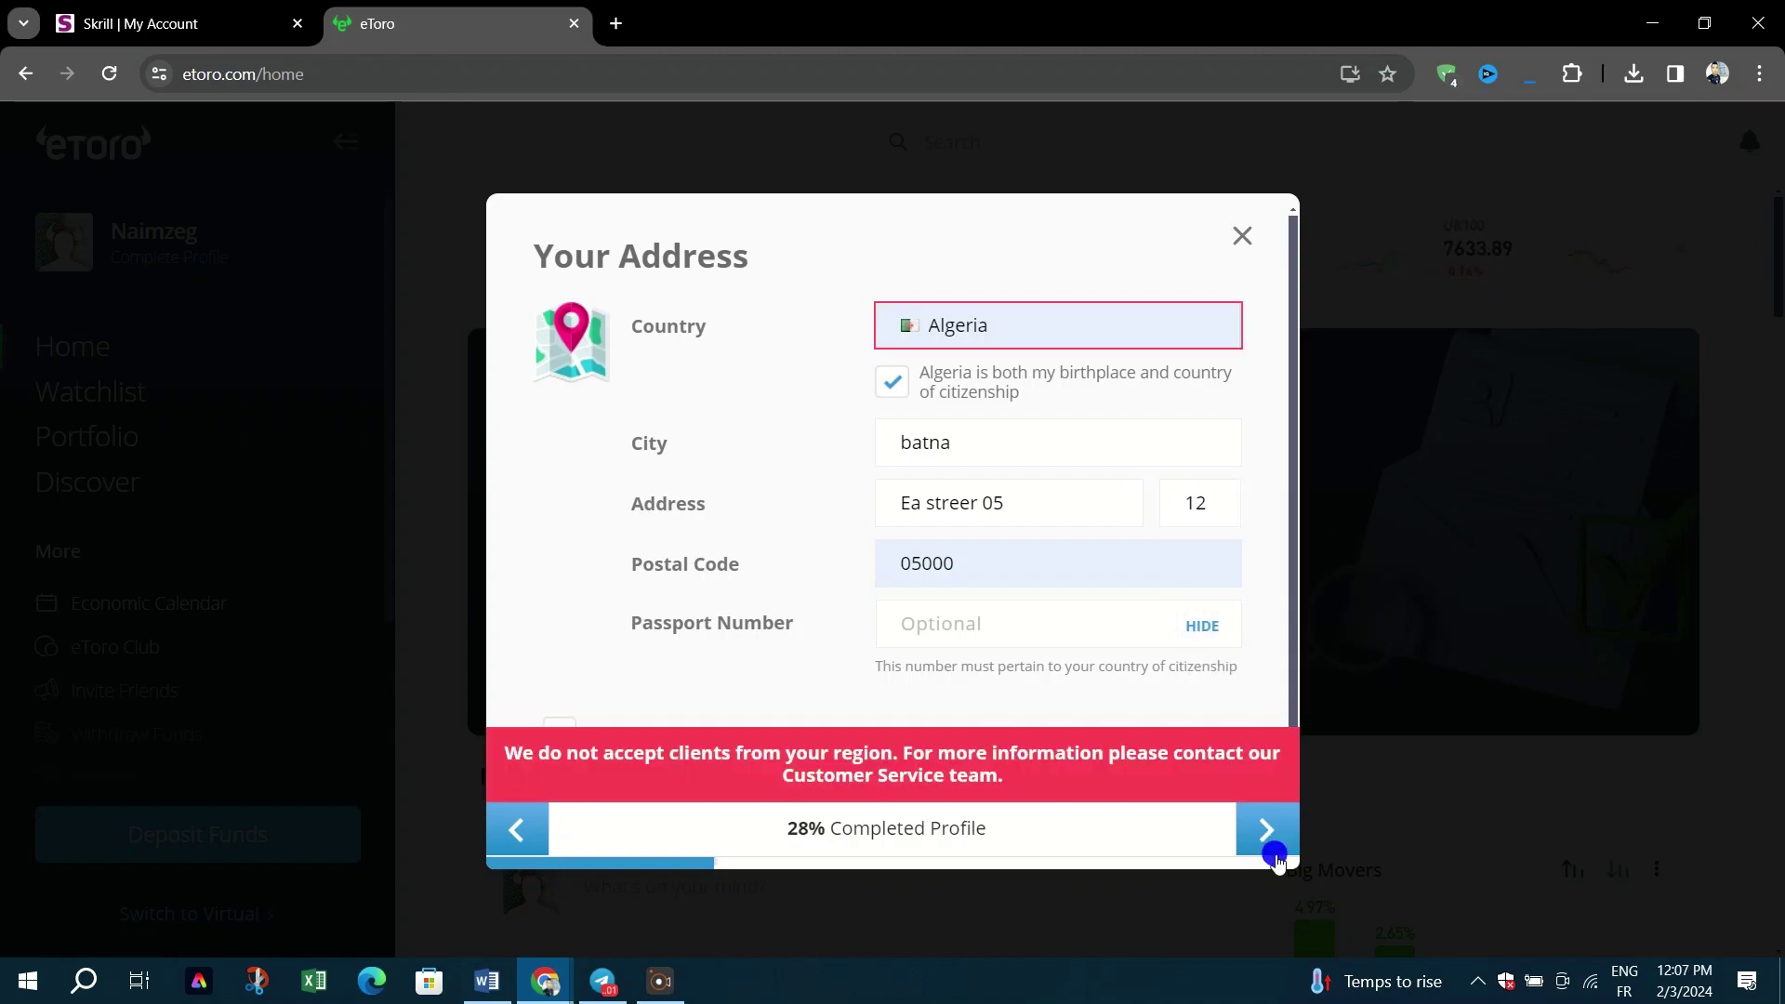
Step: Keep Algeria as the country and close the rejected address form
left_click(1044, 316)
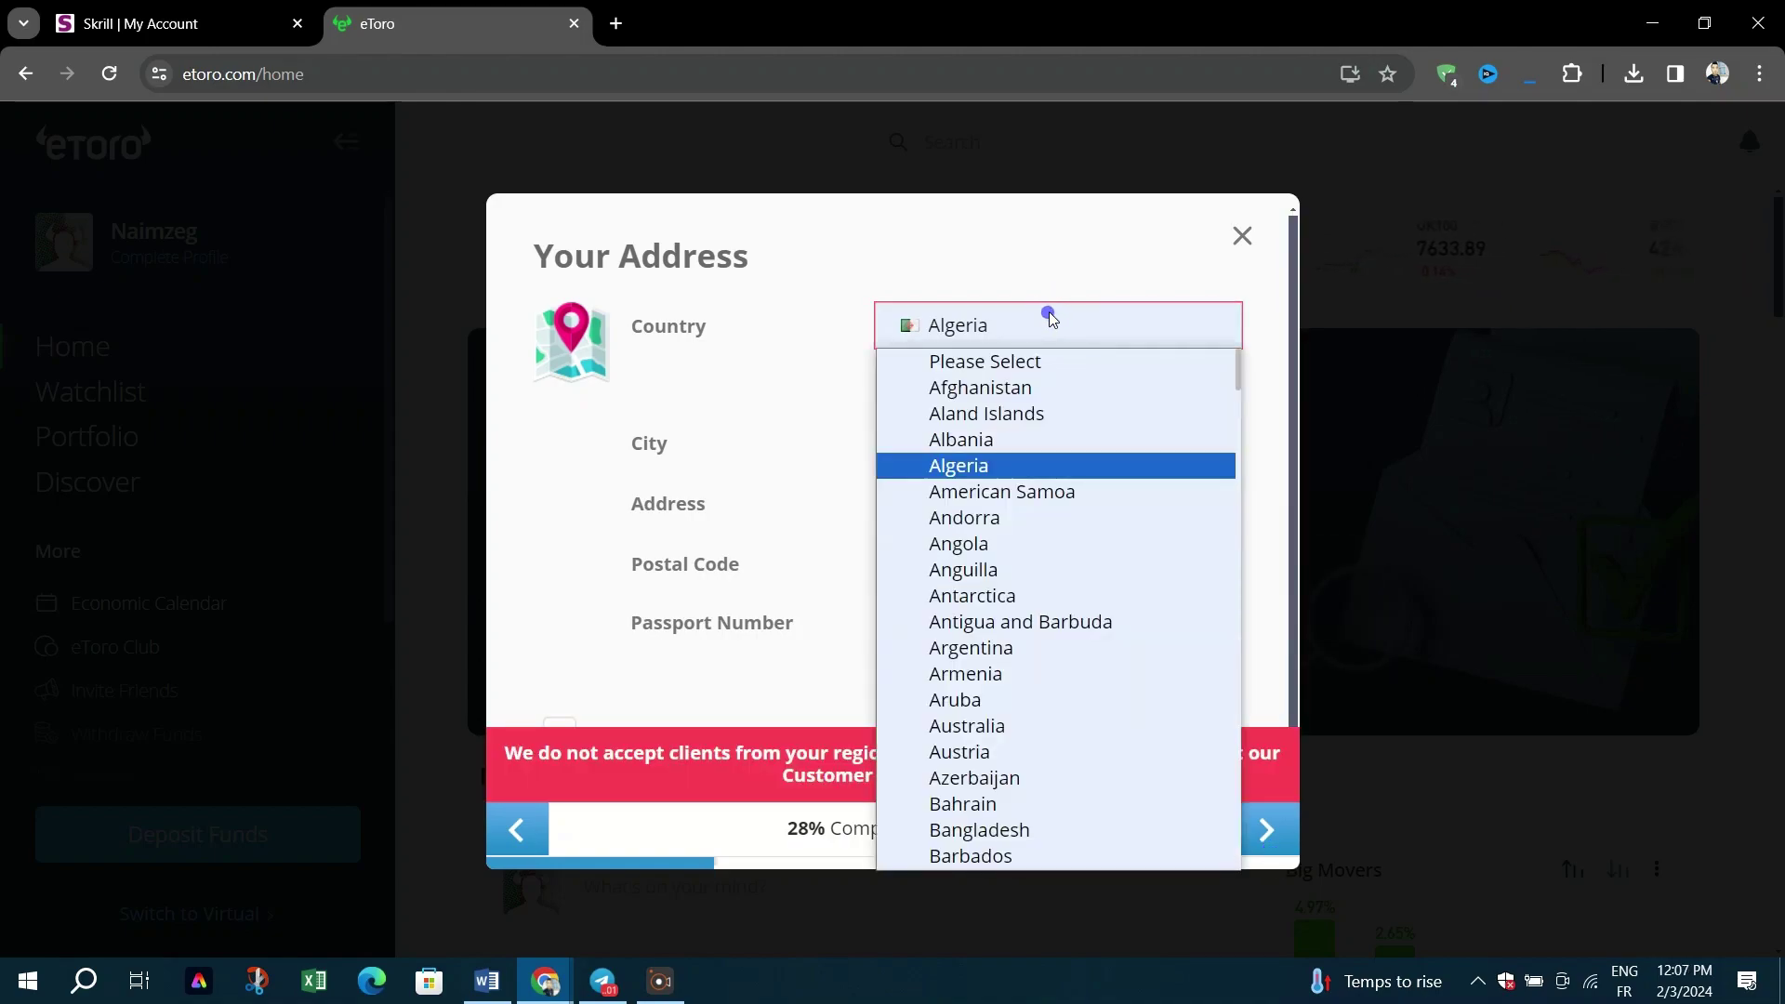
left_click(989, 465)
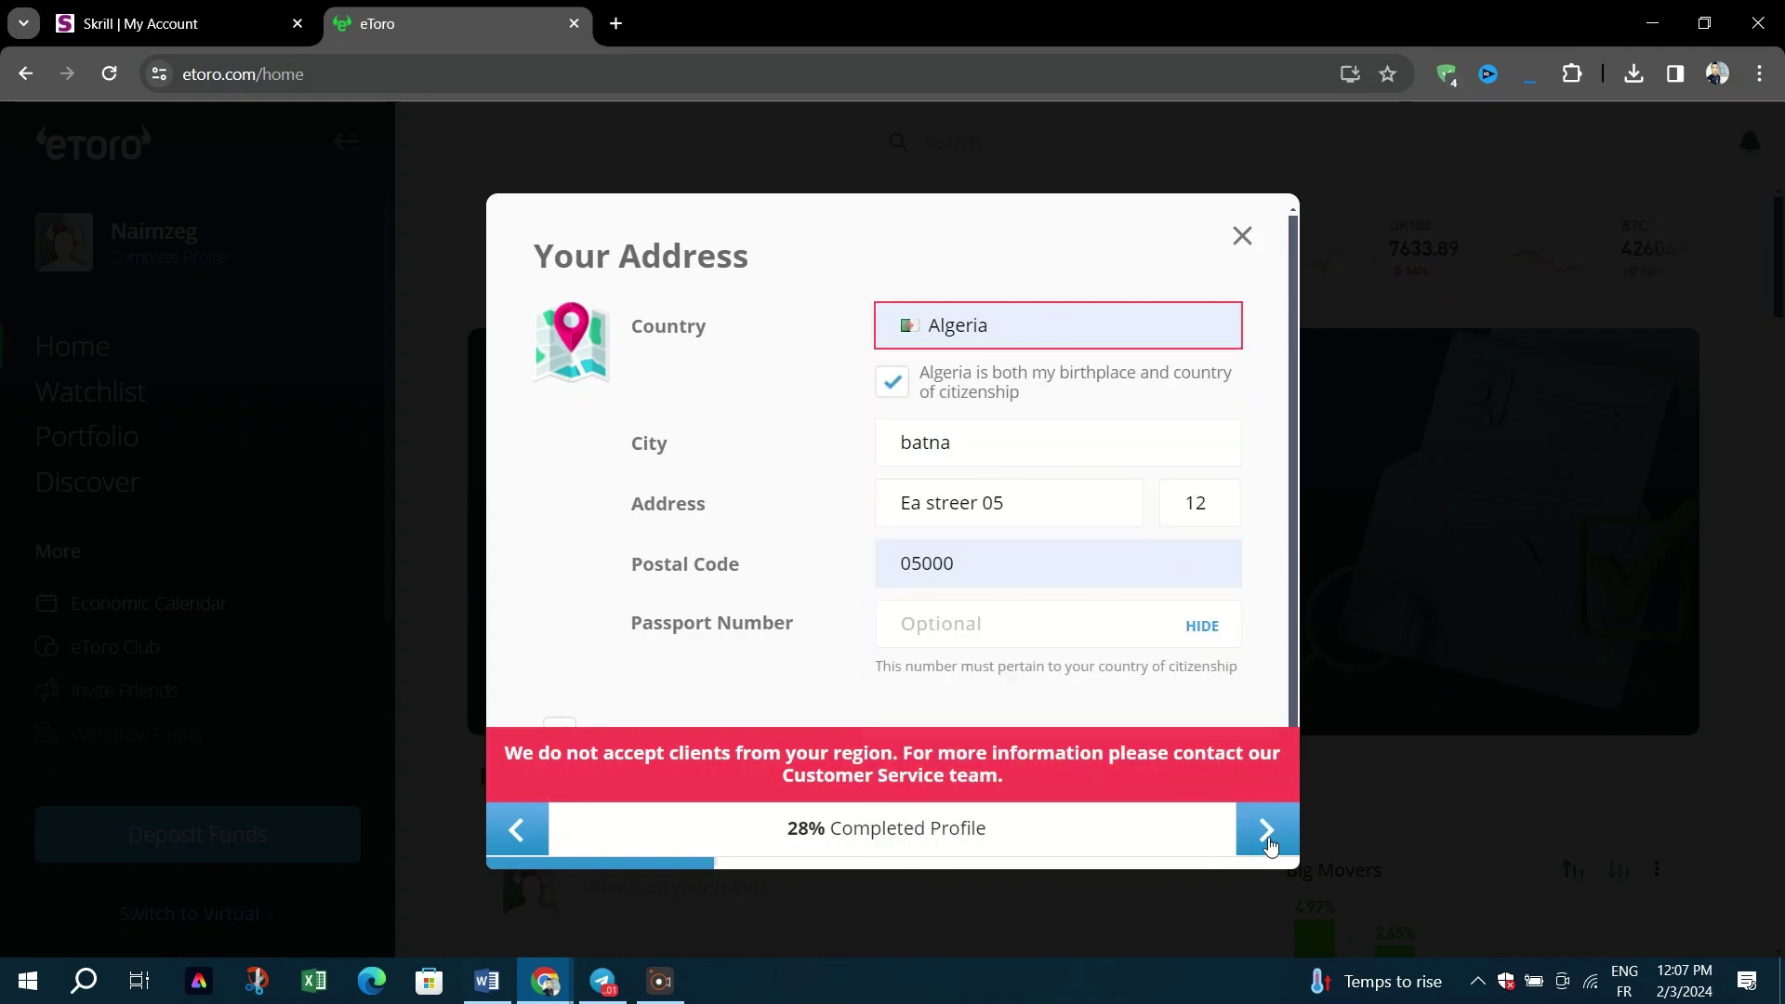
left_click(1246, 239)
Step: Change the card deposit amount to 5,000, check saved card numbers, then switch to Skrill
left_click(181, 837)
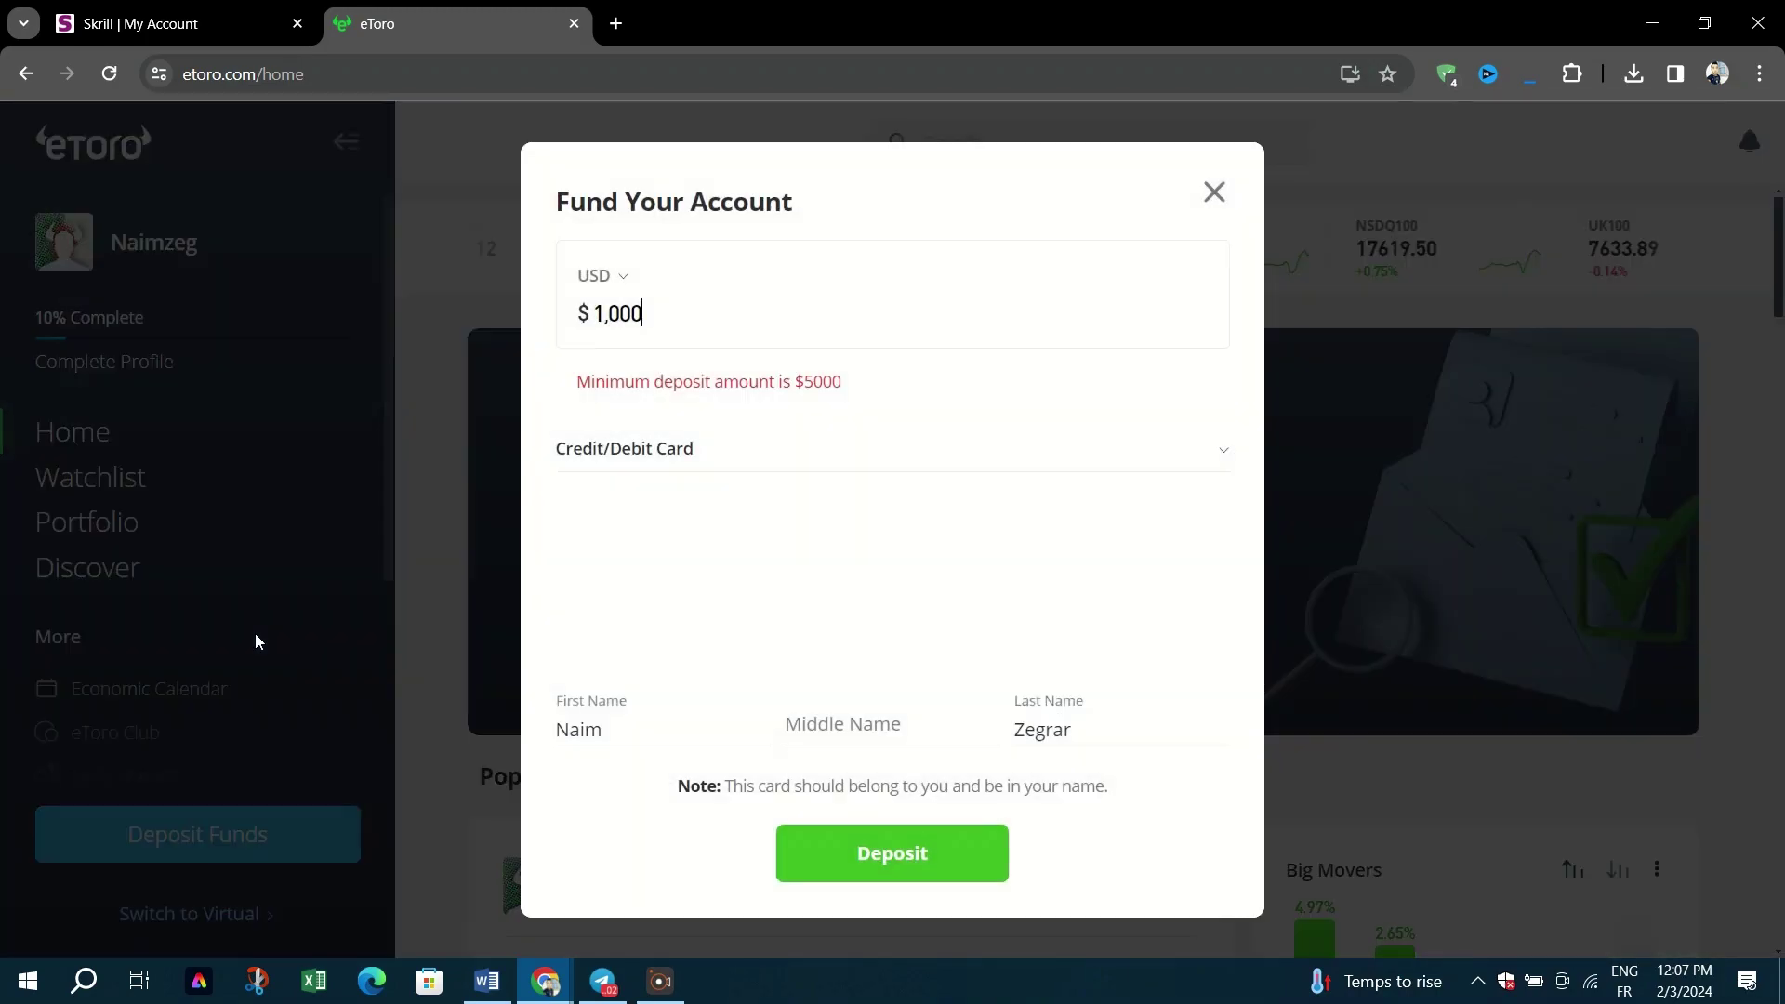
left_click(695, 324)
key("ctrl+a")
type("5,000")
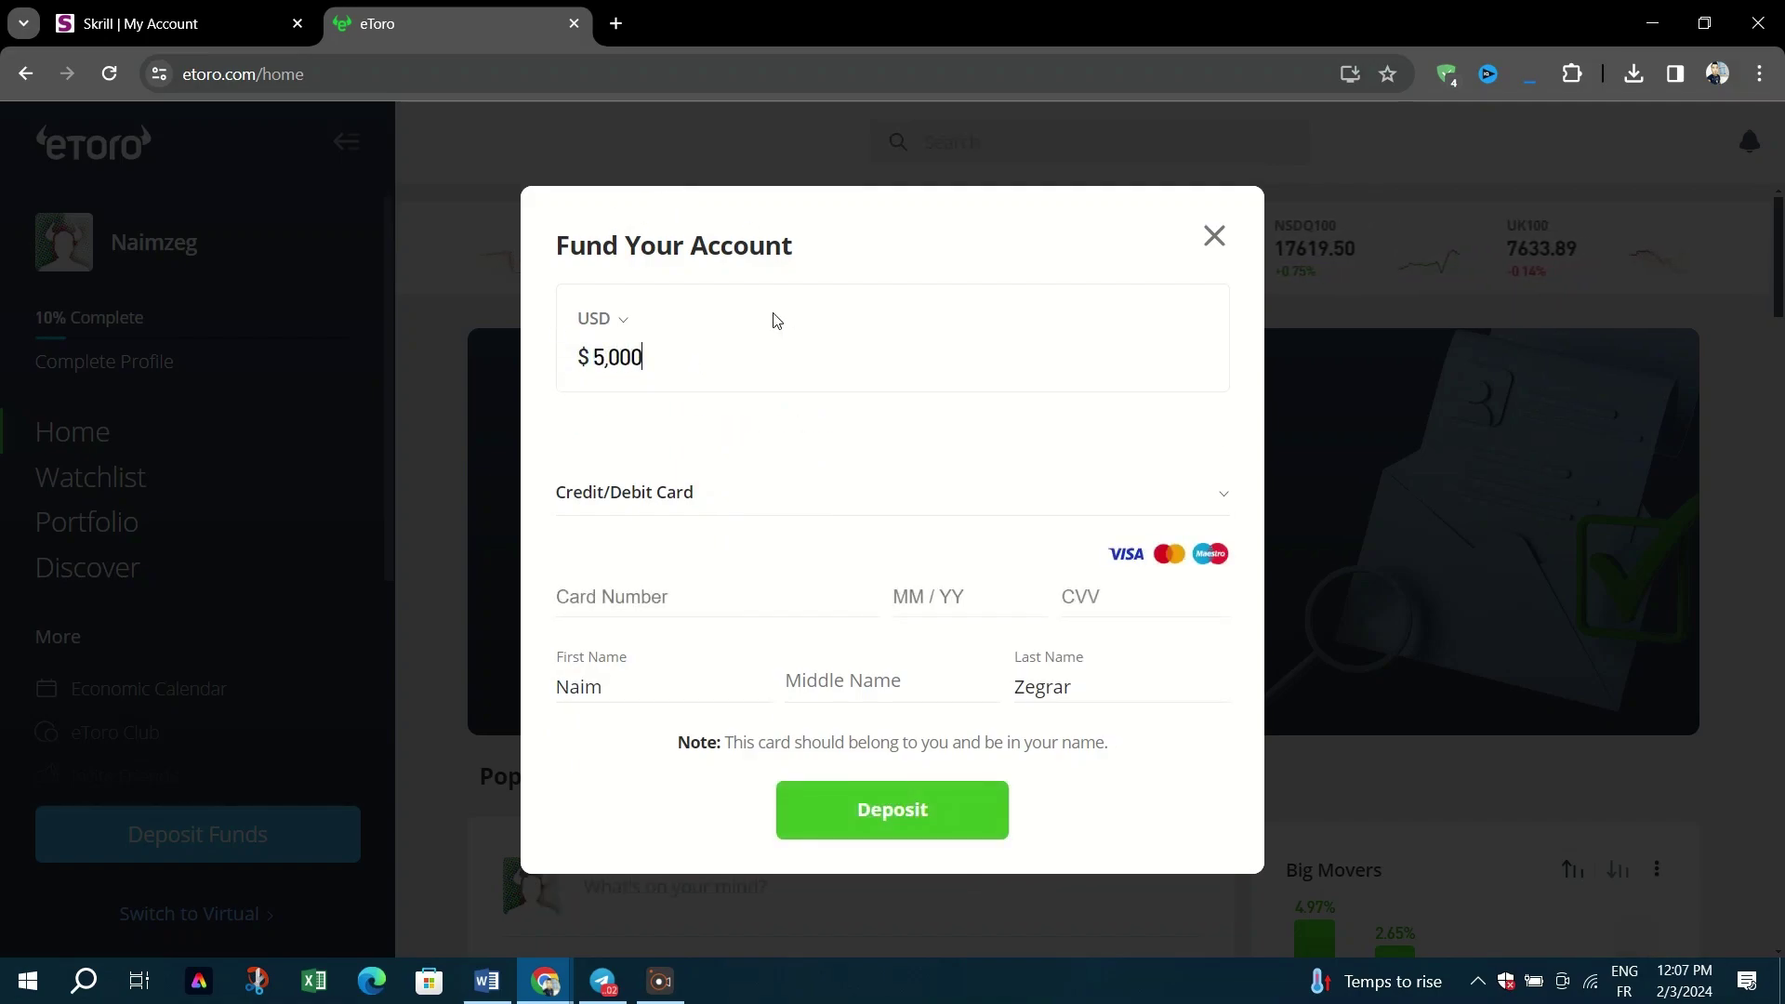
left_click(659, 604)
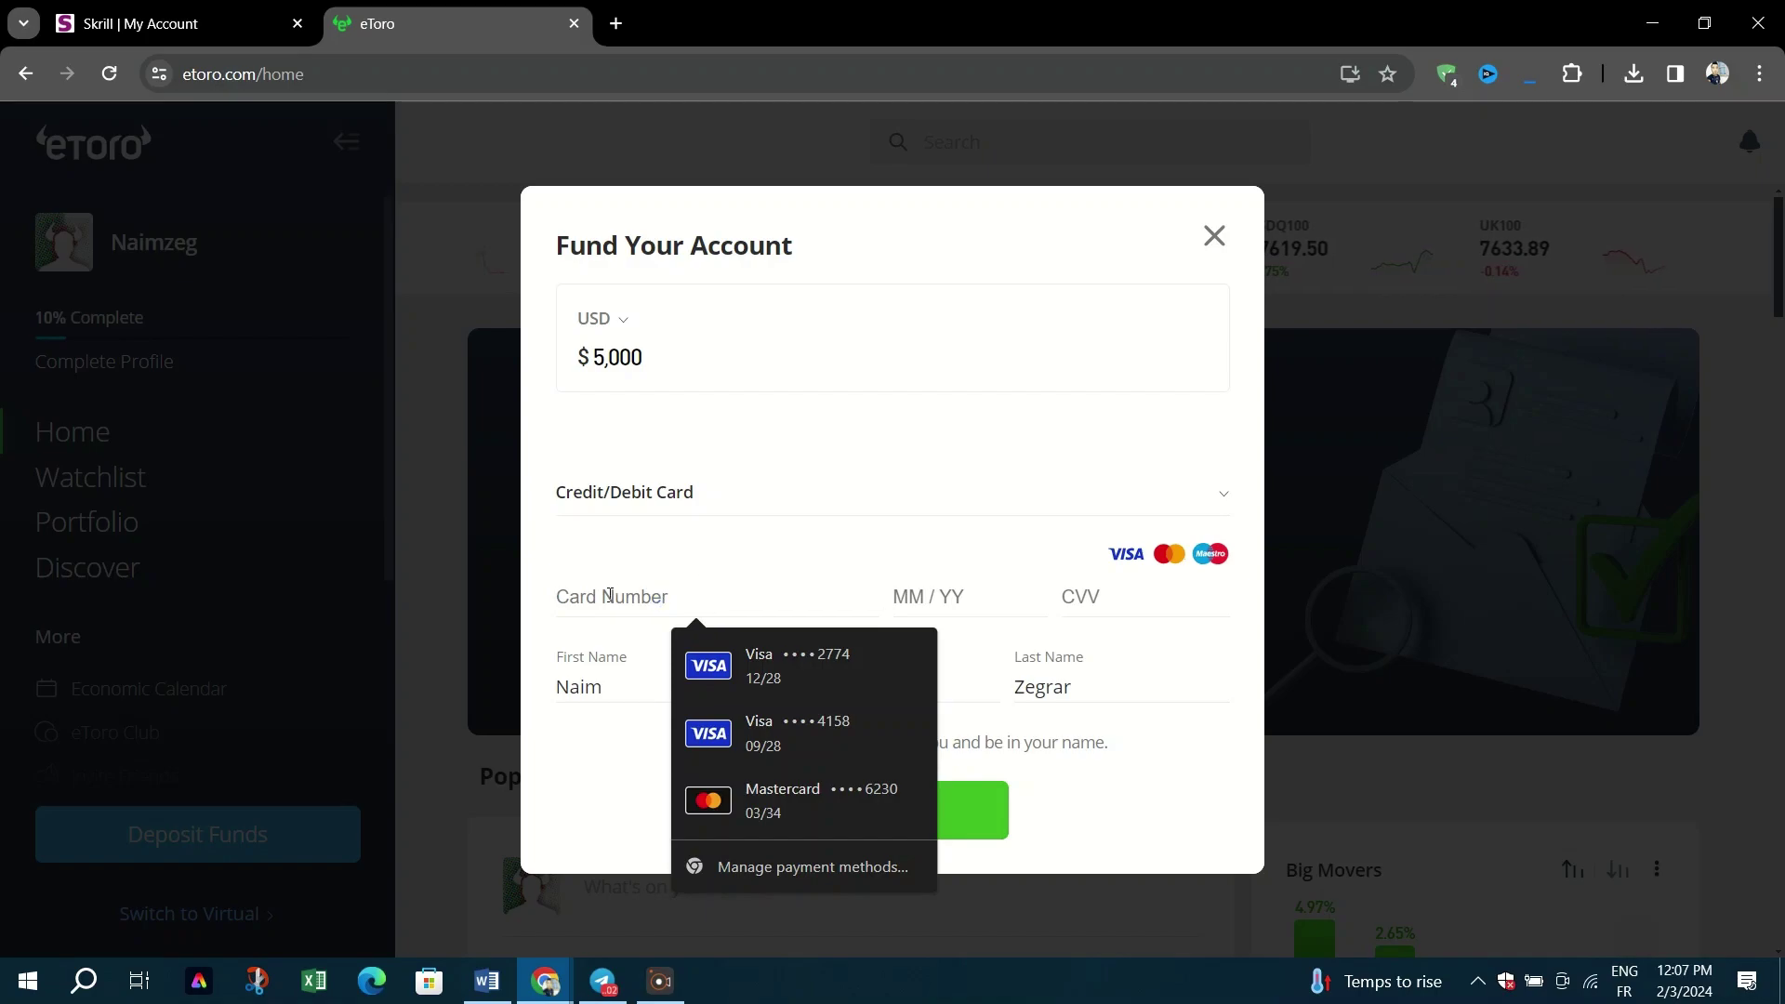
left_click(166, 21)
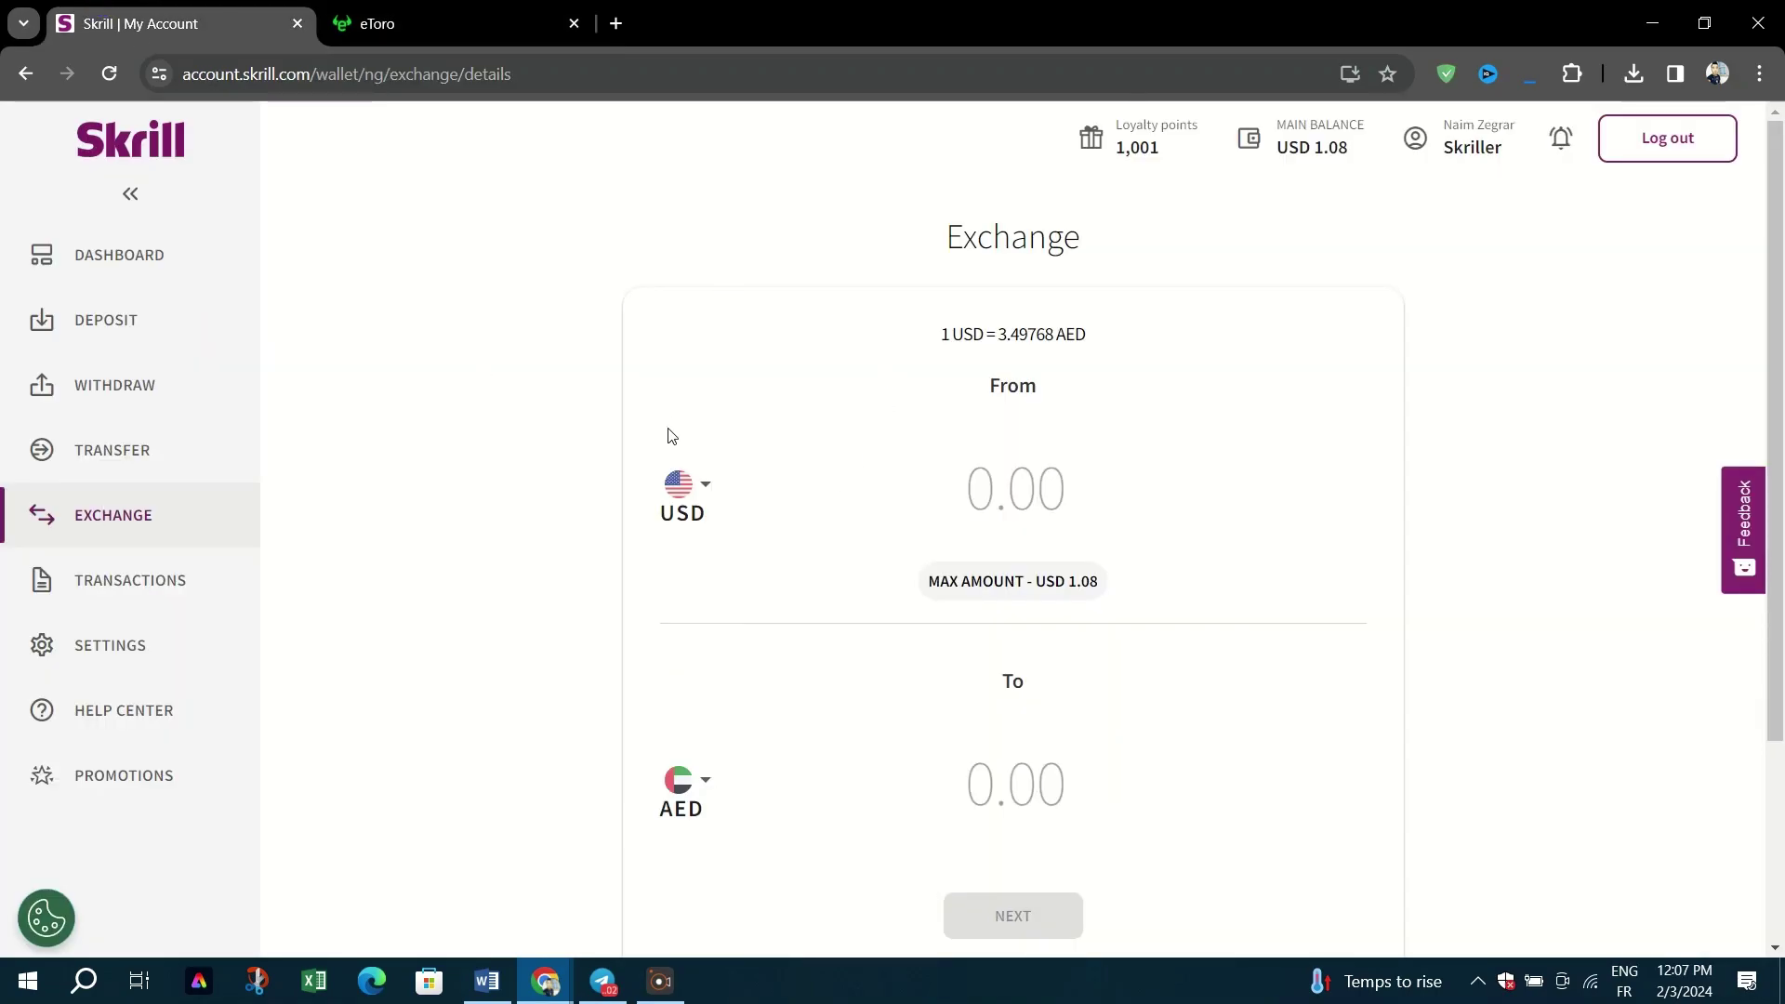
Step: Open Skrill's International money transfer page, then return to eToro and close Fund Your Account
left_click(131, 448)
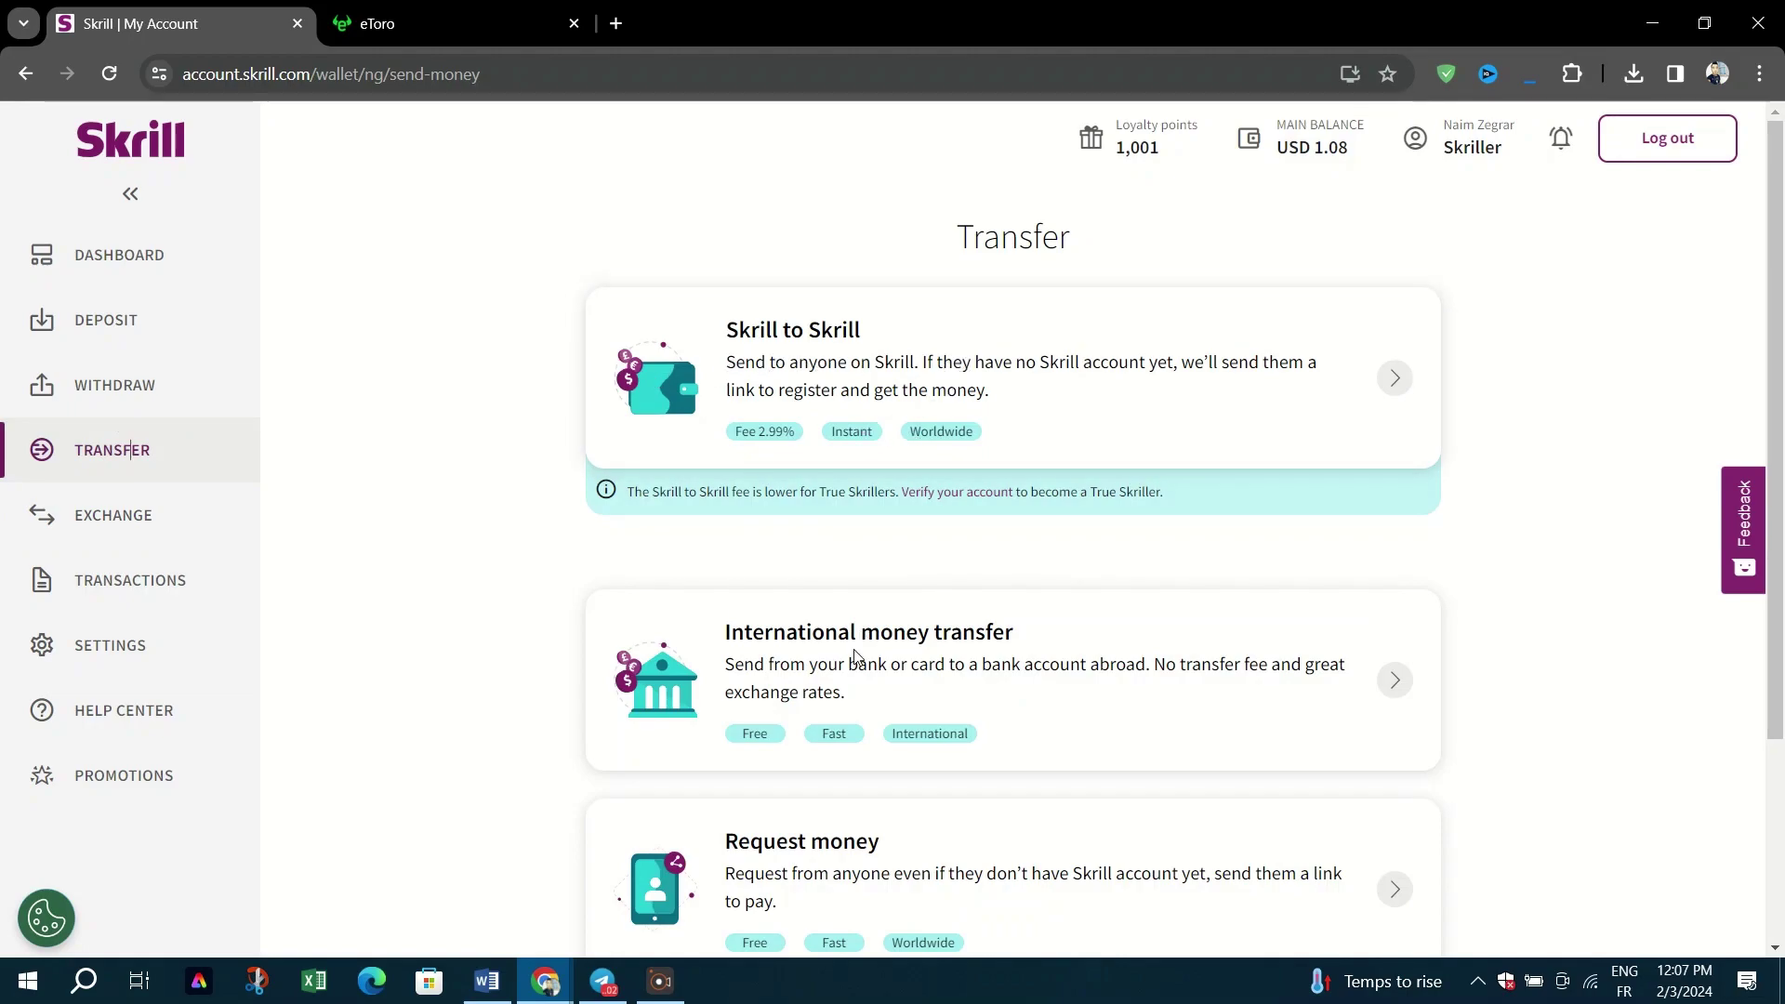
scroll(861, 651, "down", 3)
left_click(830, 421)
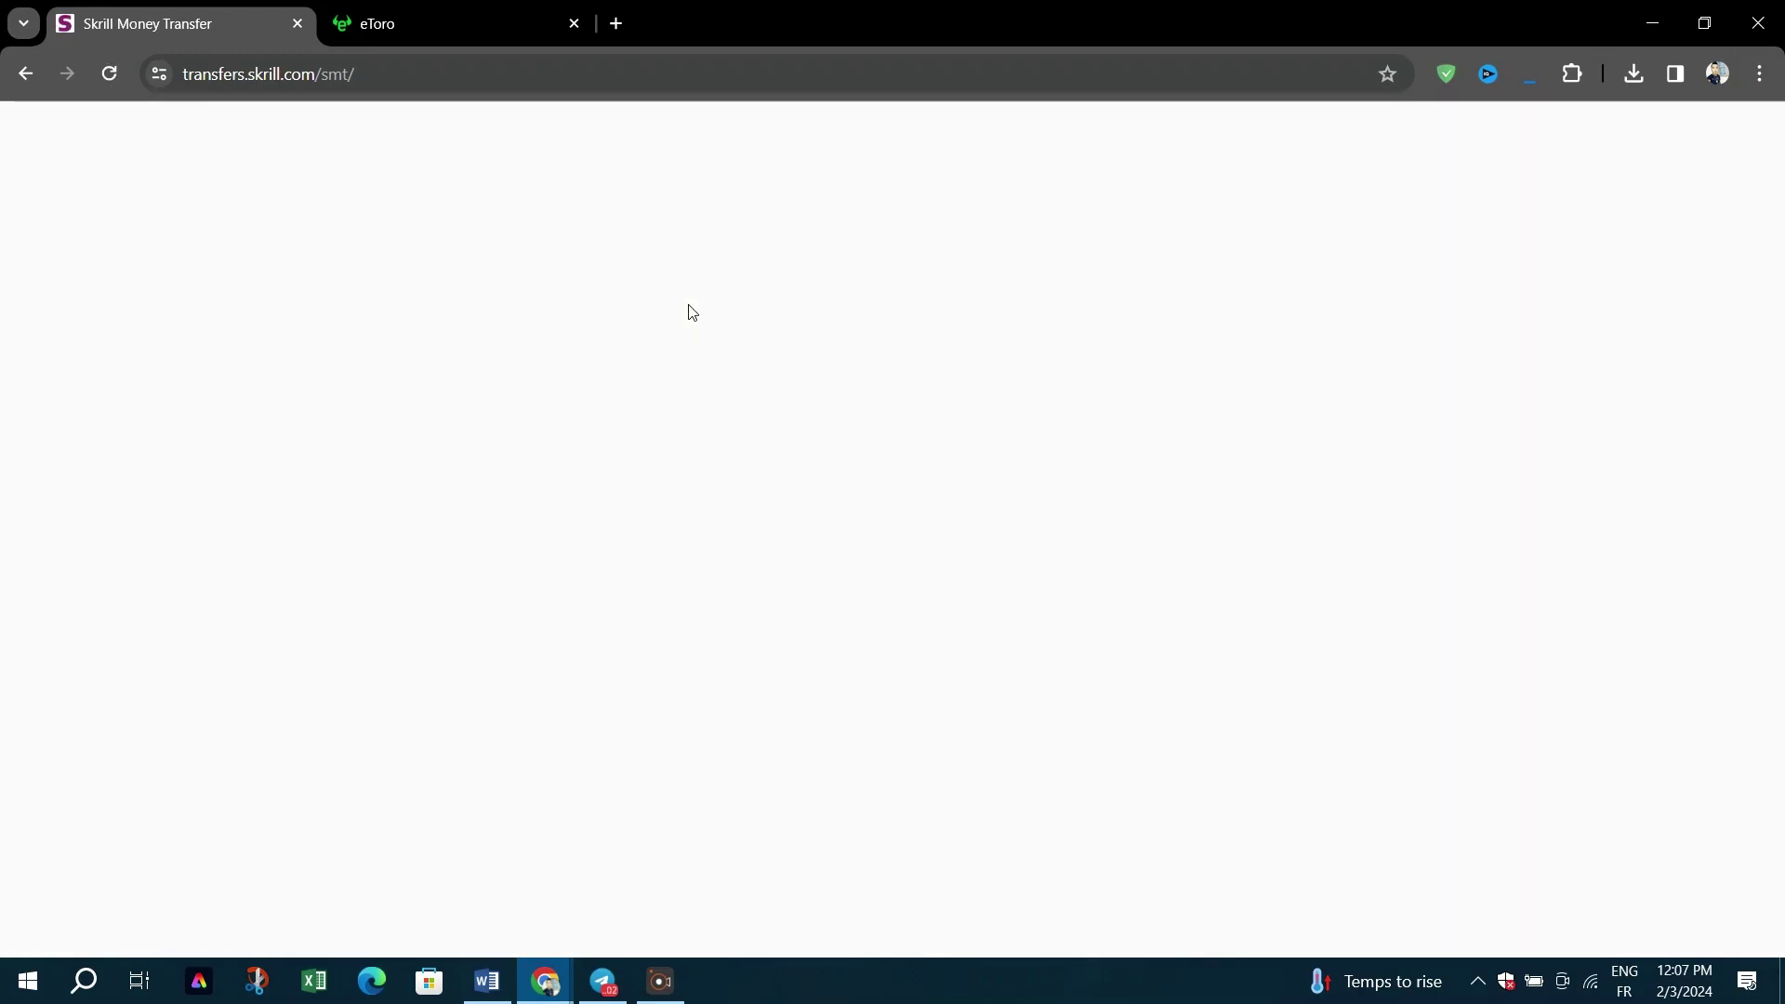
left_click(441, 19)
left_click(1215, 236)
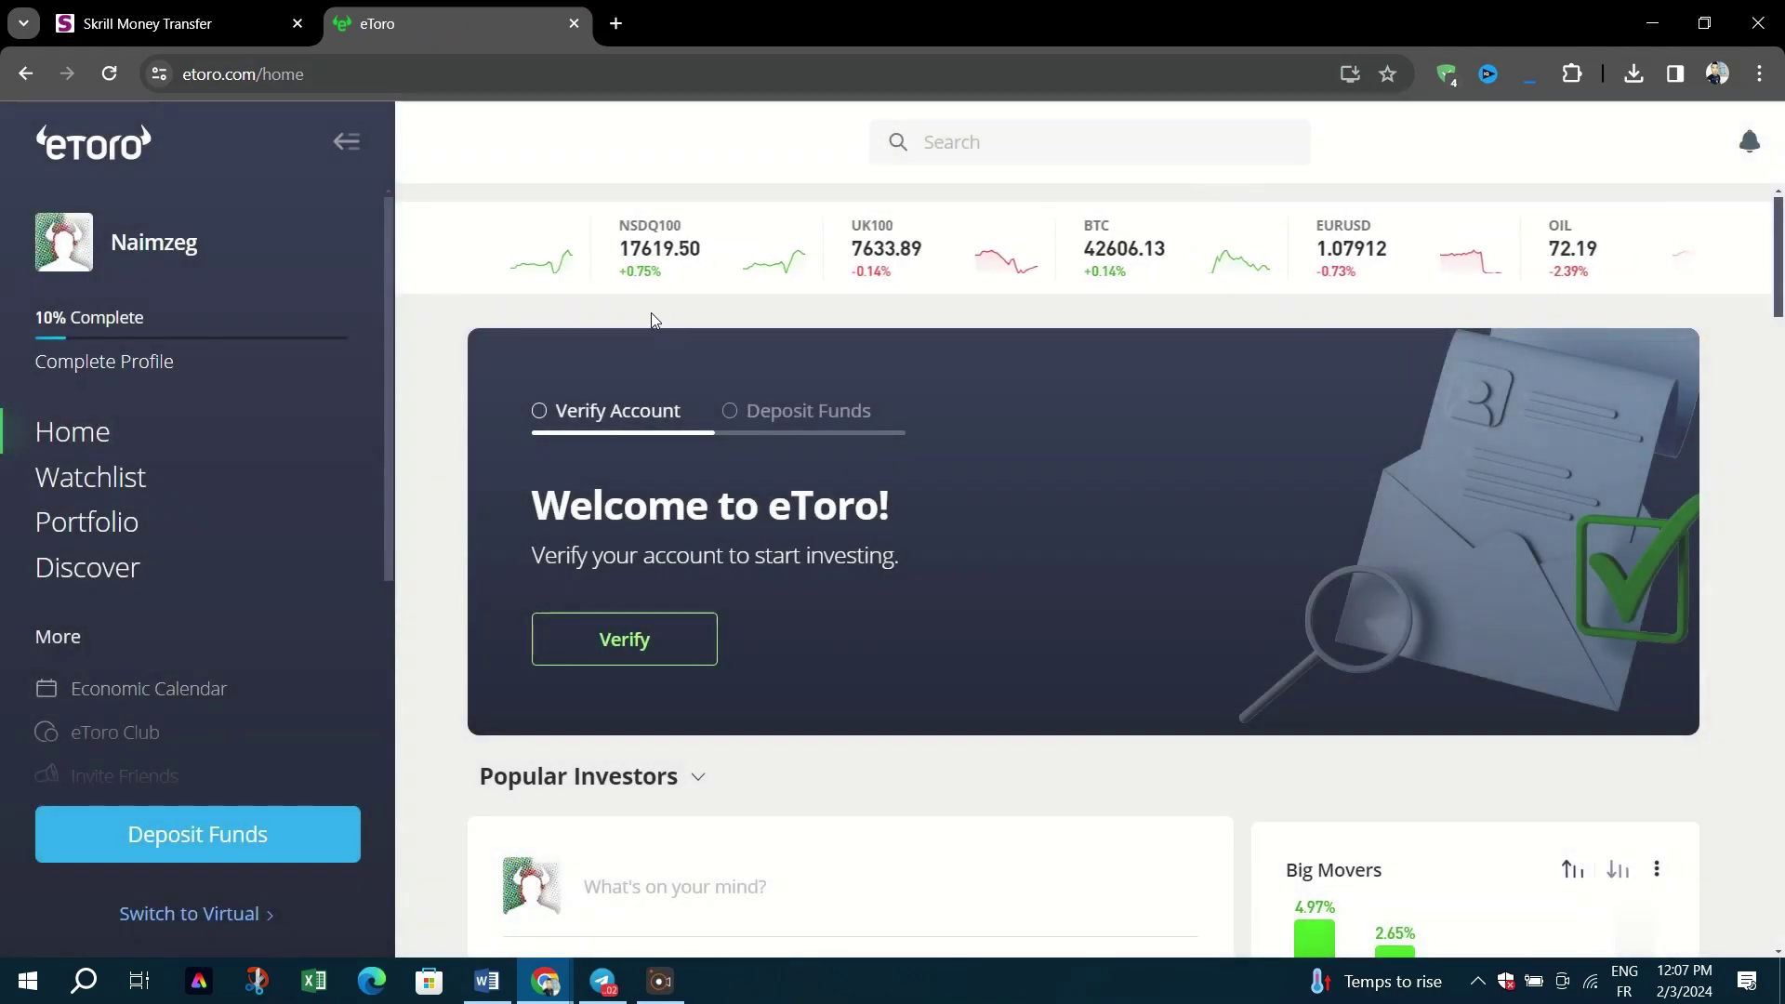
Step: Search eToro for 'btc' and open the BTC market row from the results
left_click(1024, 141)
type("btc")
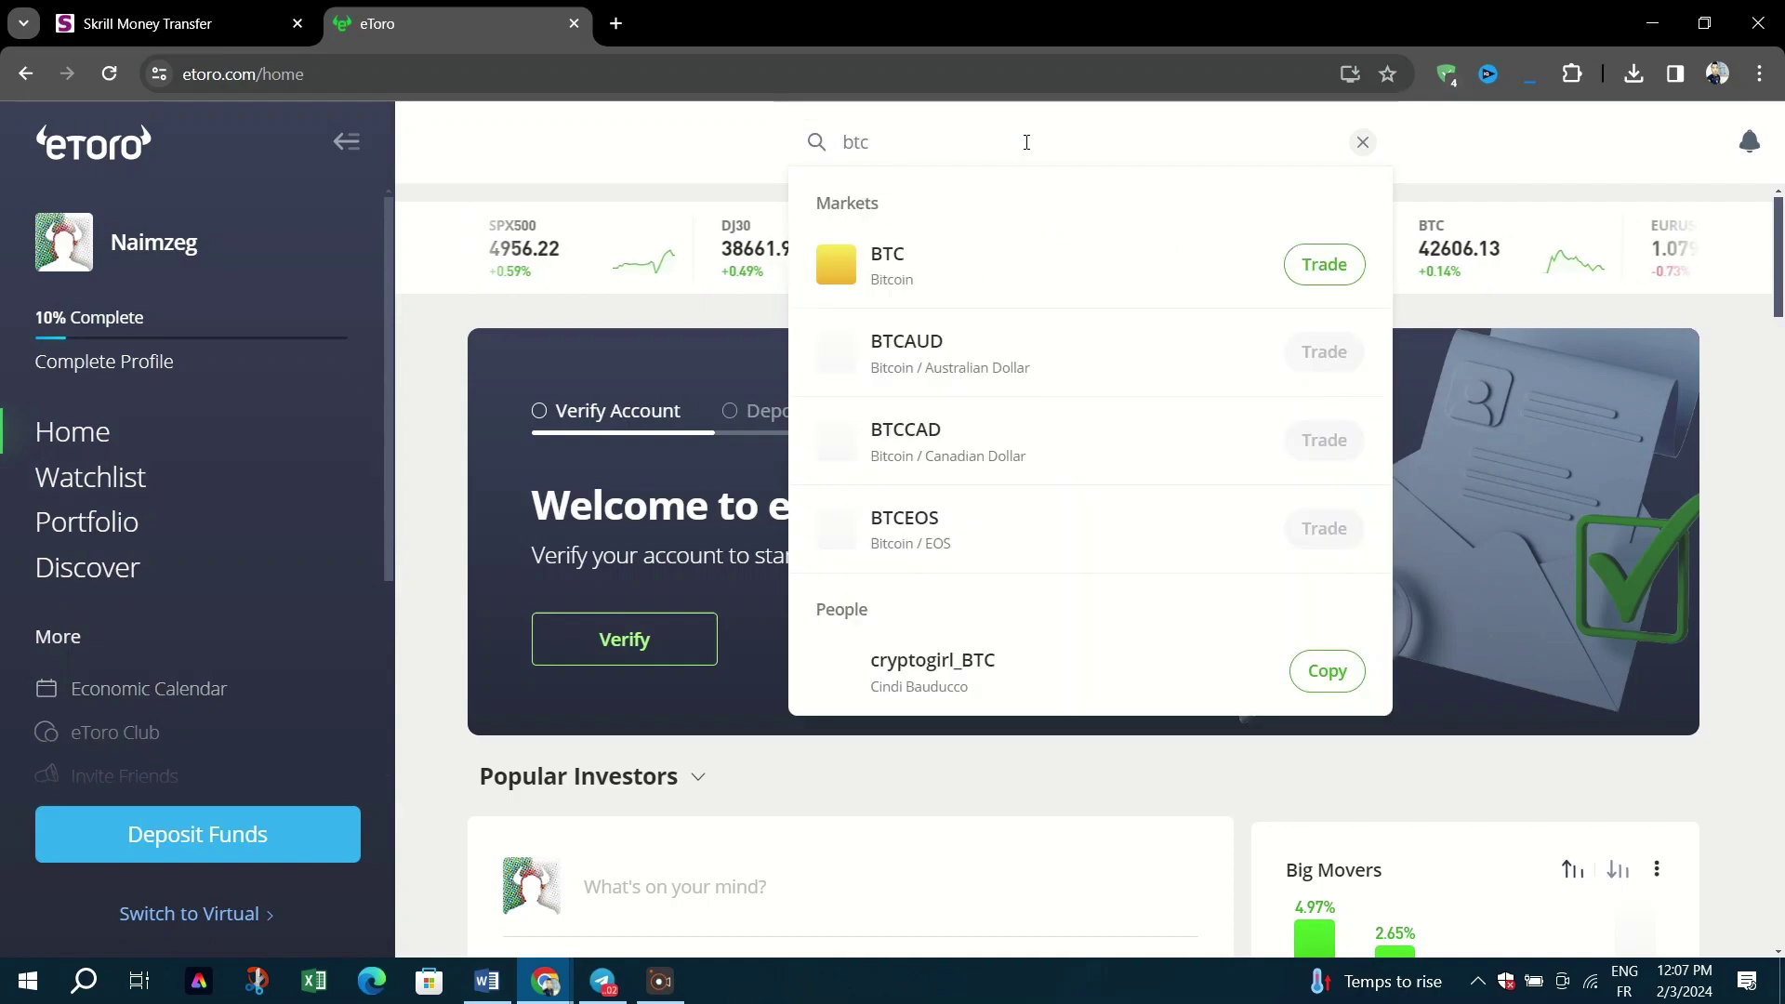
key("Escape")
left_click(1028, 136)
left_click(962, 267)
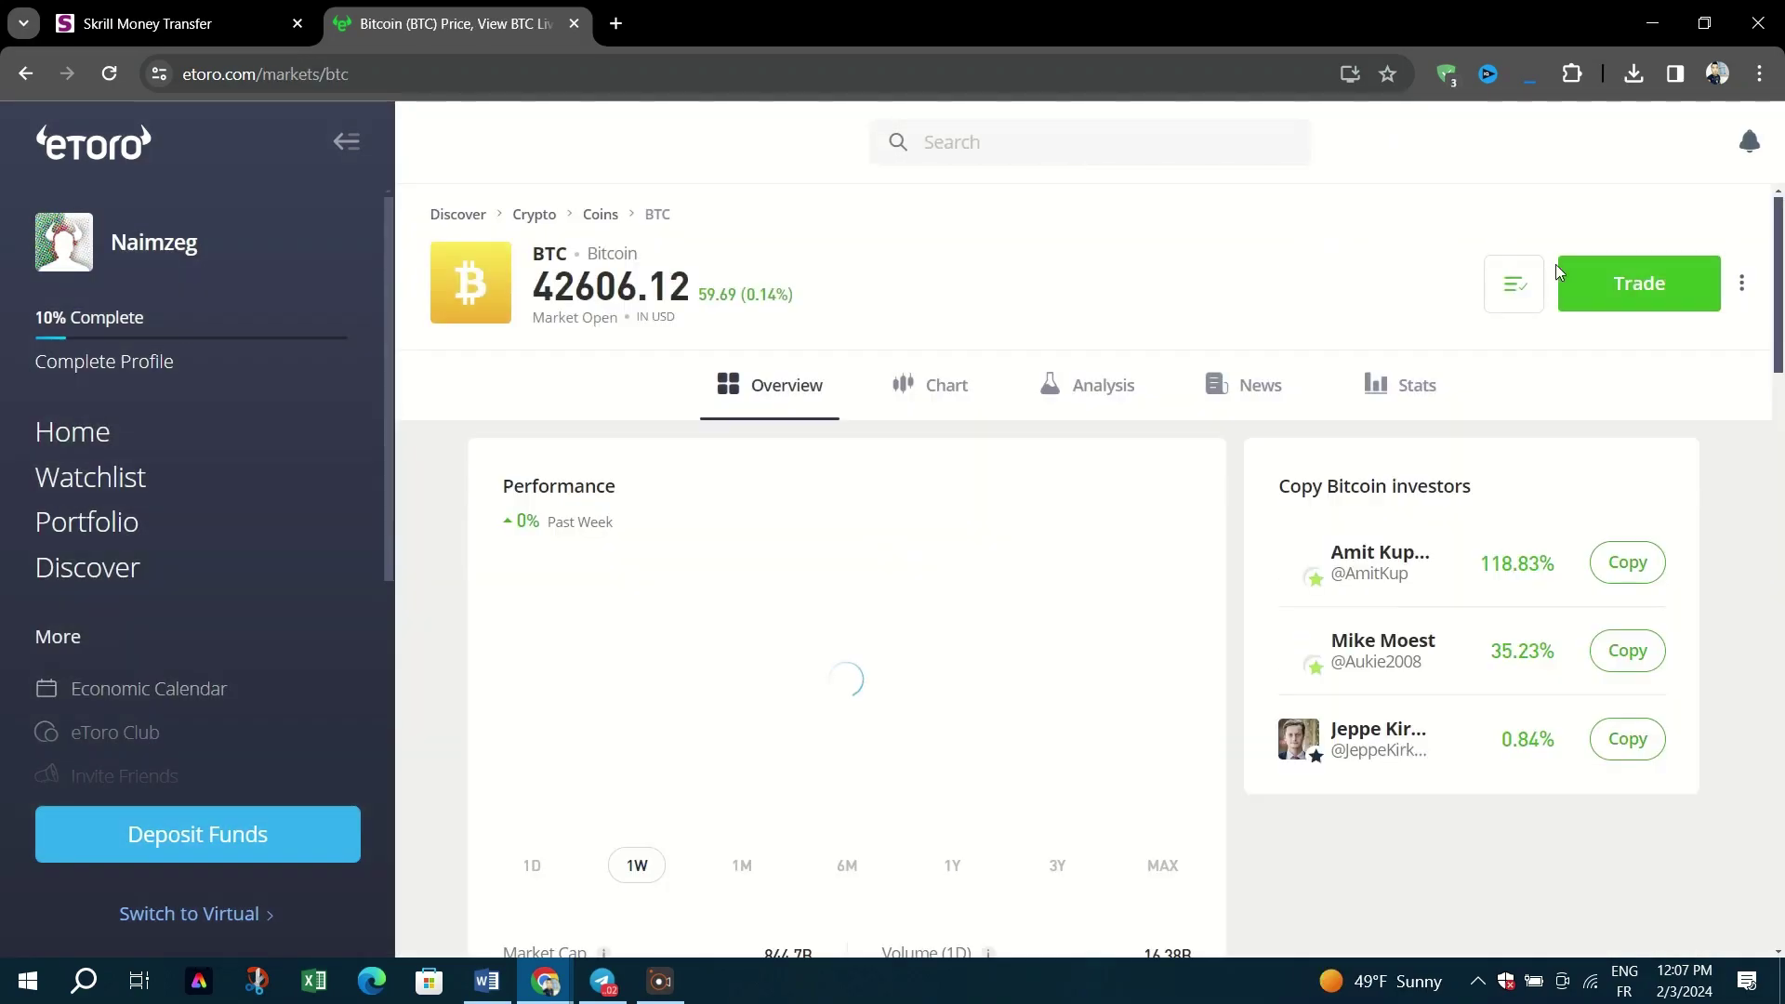
Step: Start a Bitcoin trade and set the address country to United States, state California
left_click(1634, 285)
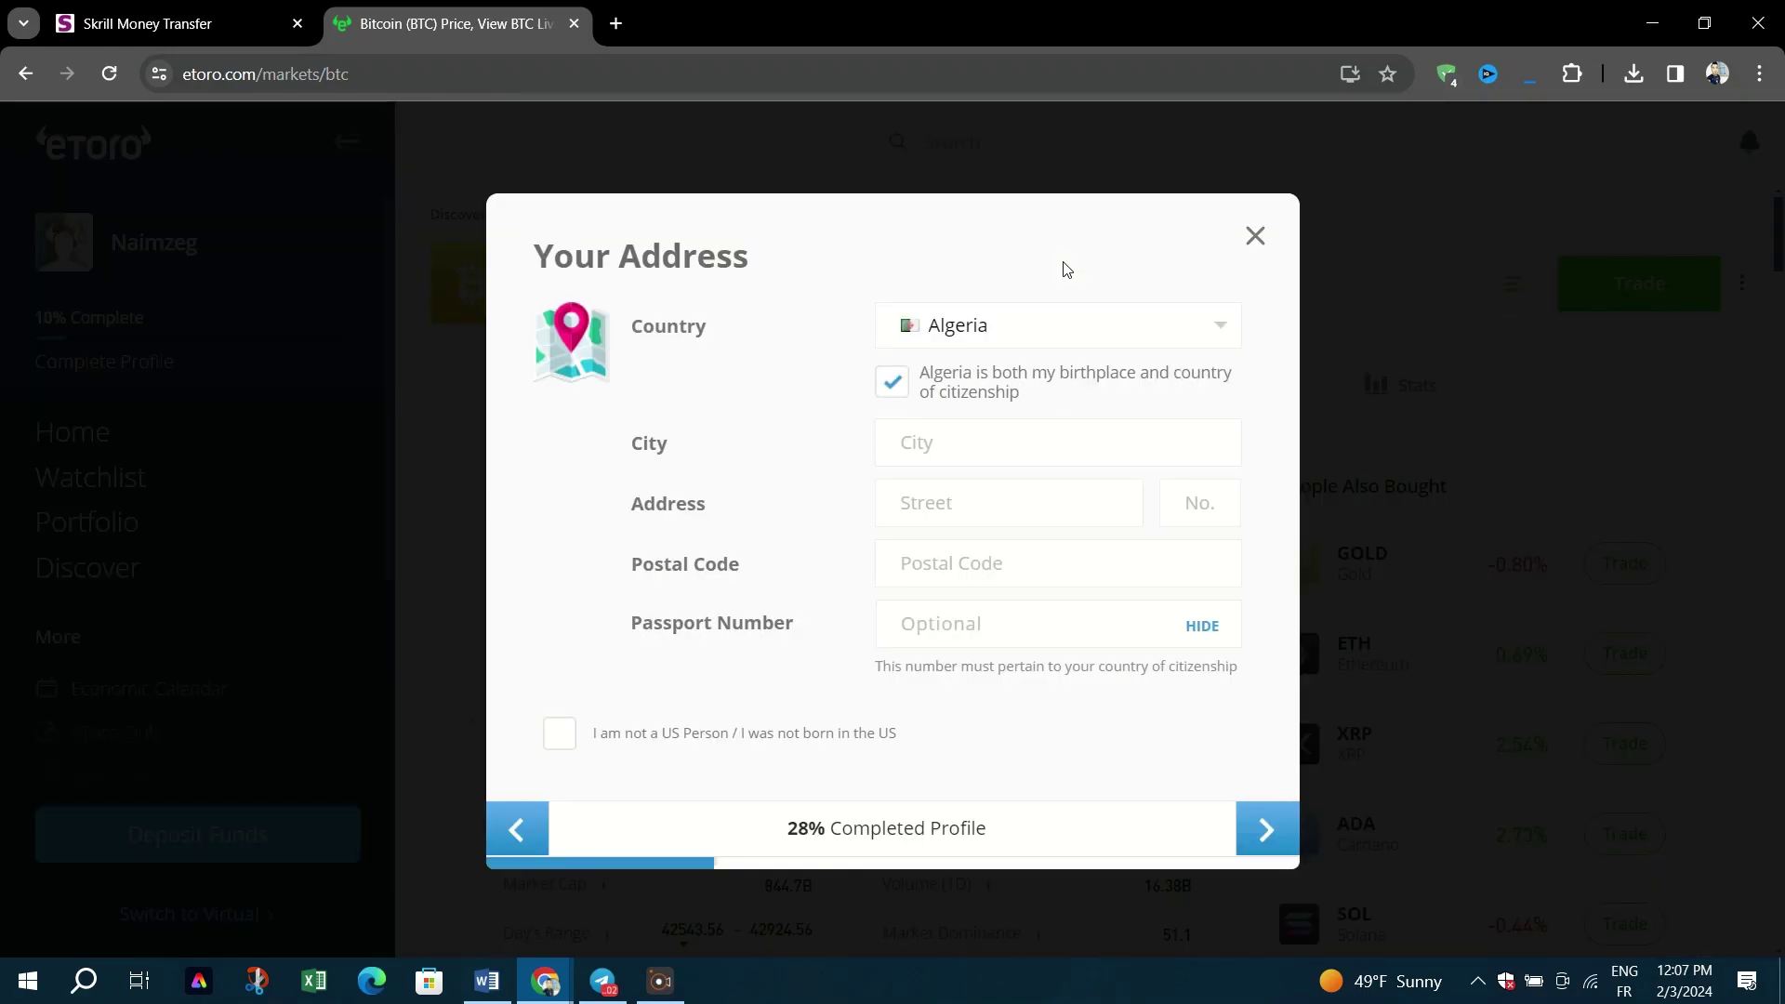
left_click(1006, 330)
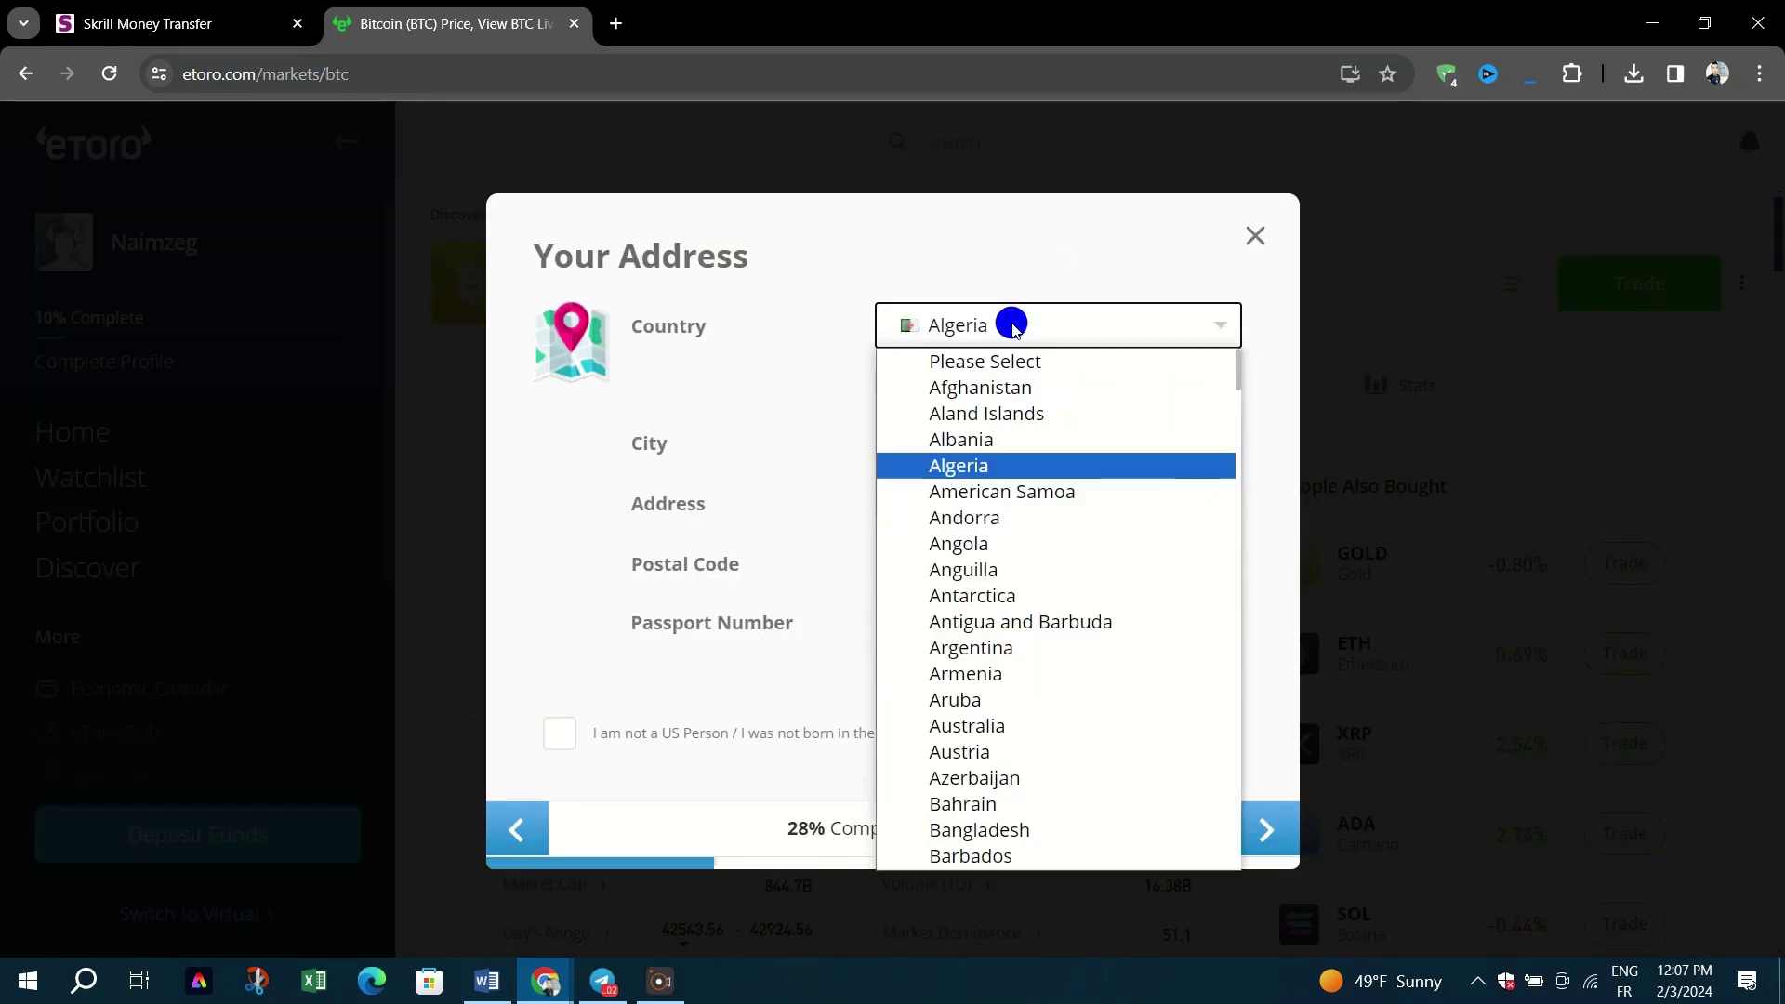
scroll(1014, 534, "down", 15)
scroll(1015, 543, "down", 20)
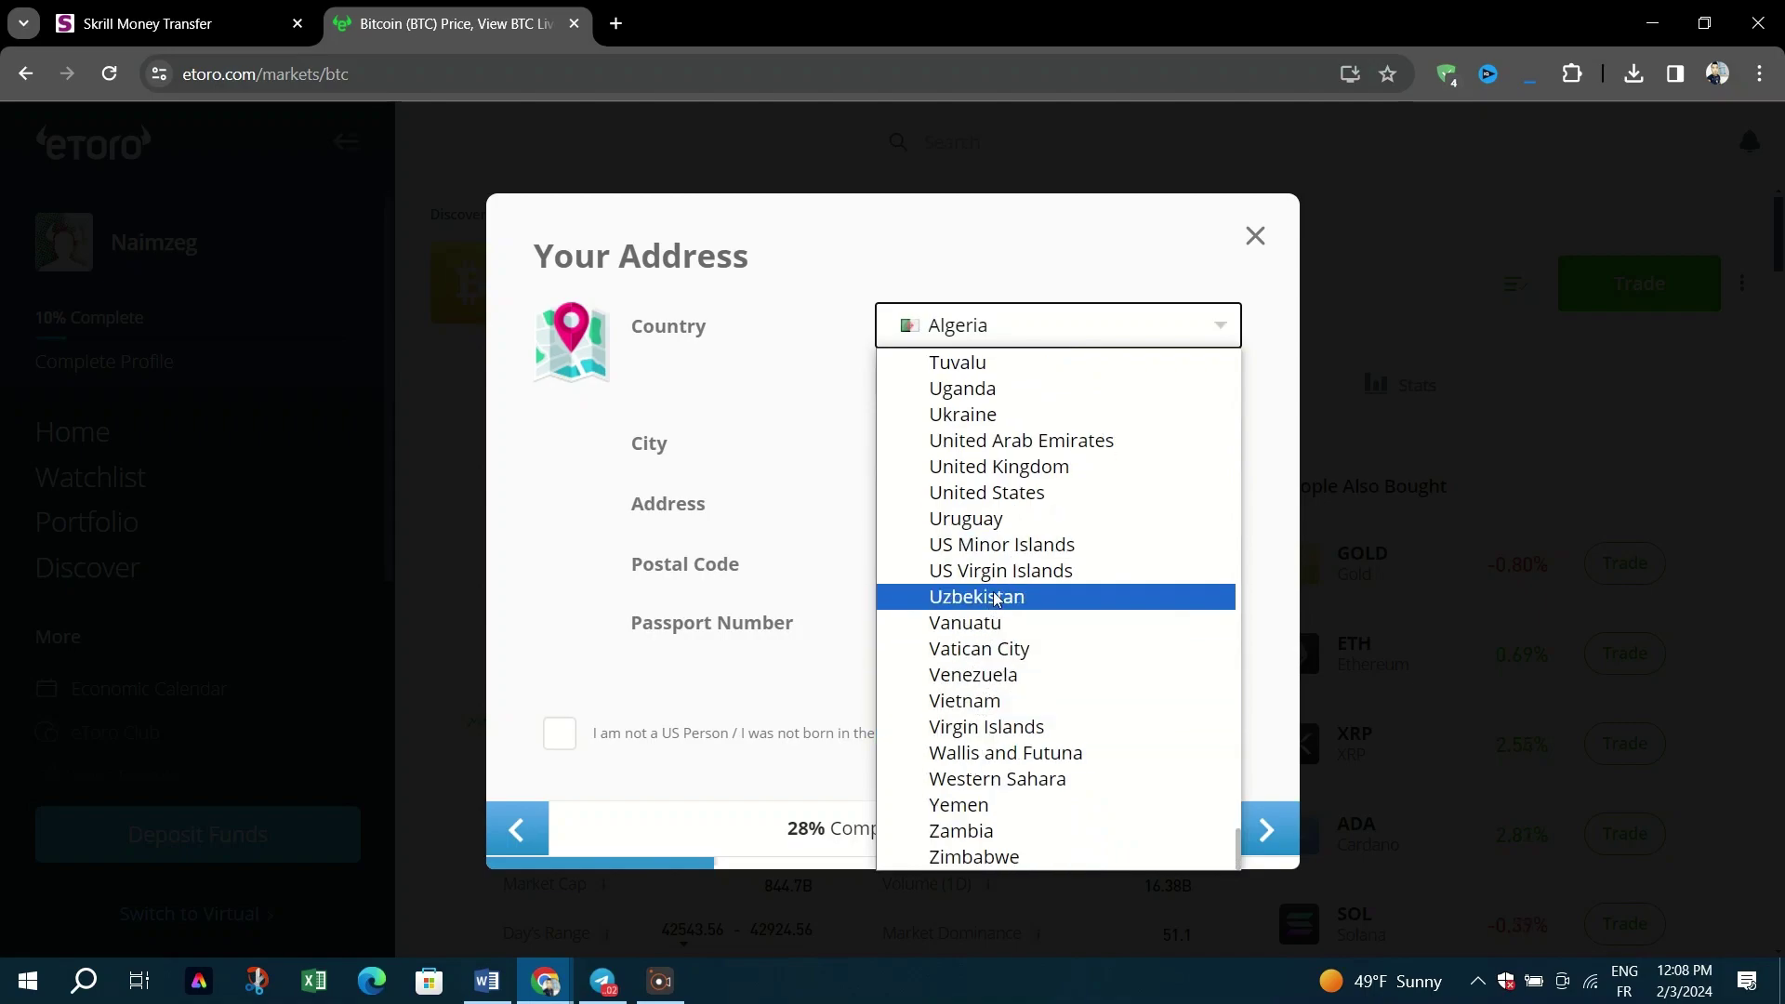
left_click(991, 488)
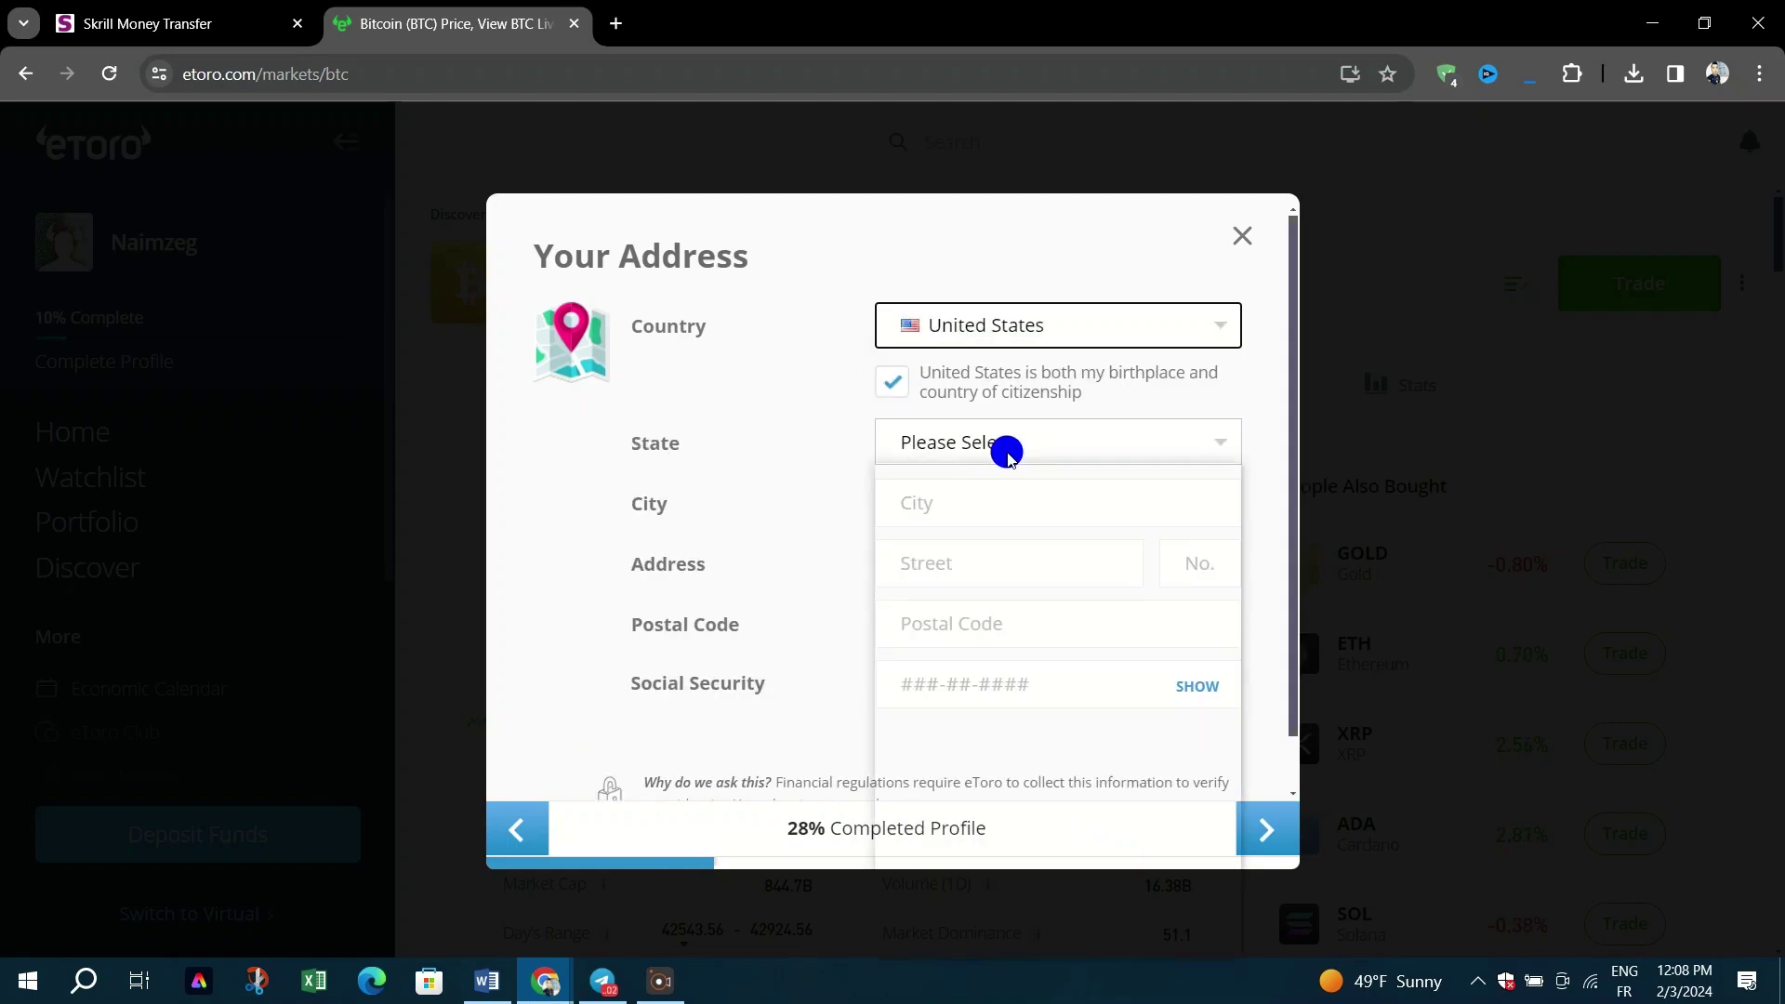
left_click(1003, 449)
left_click(977, 609)
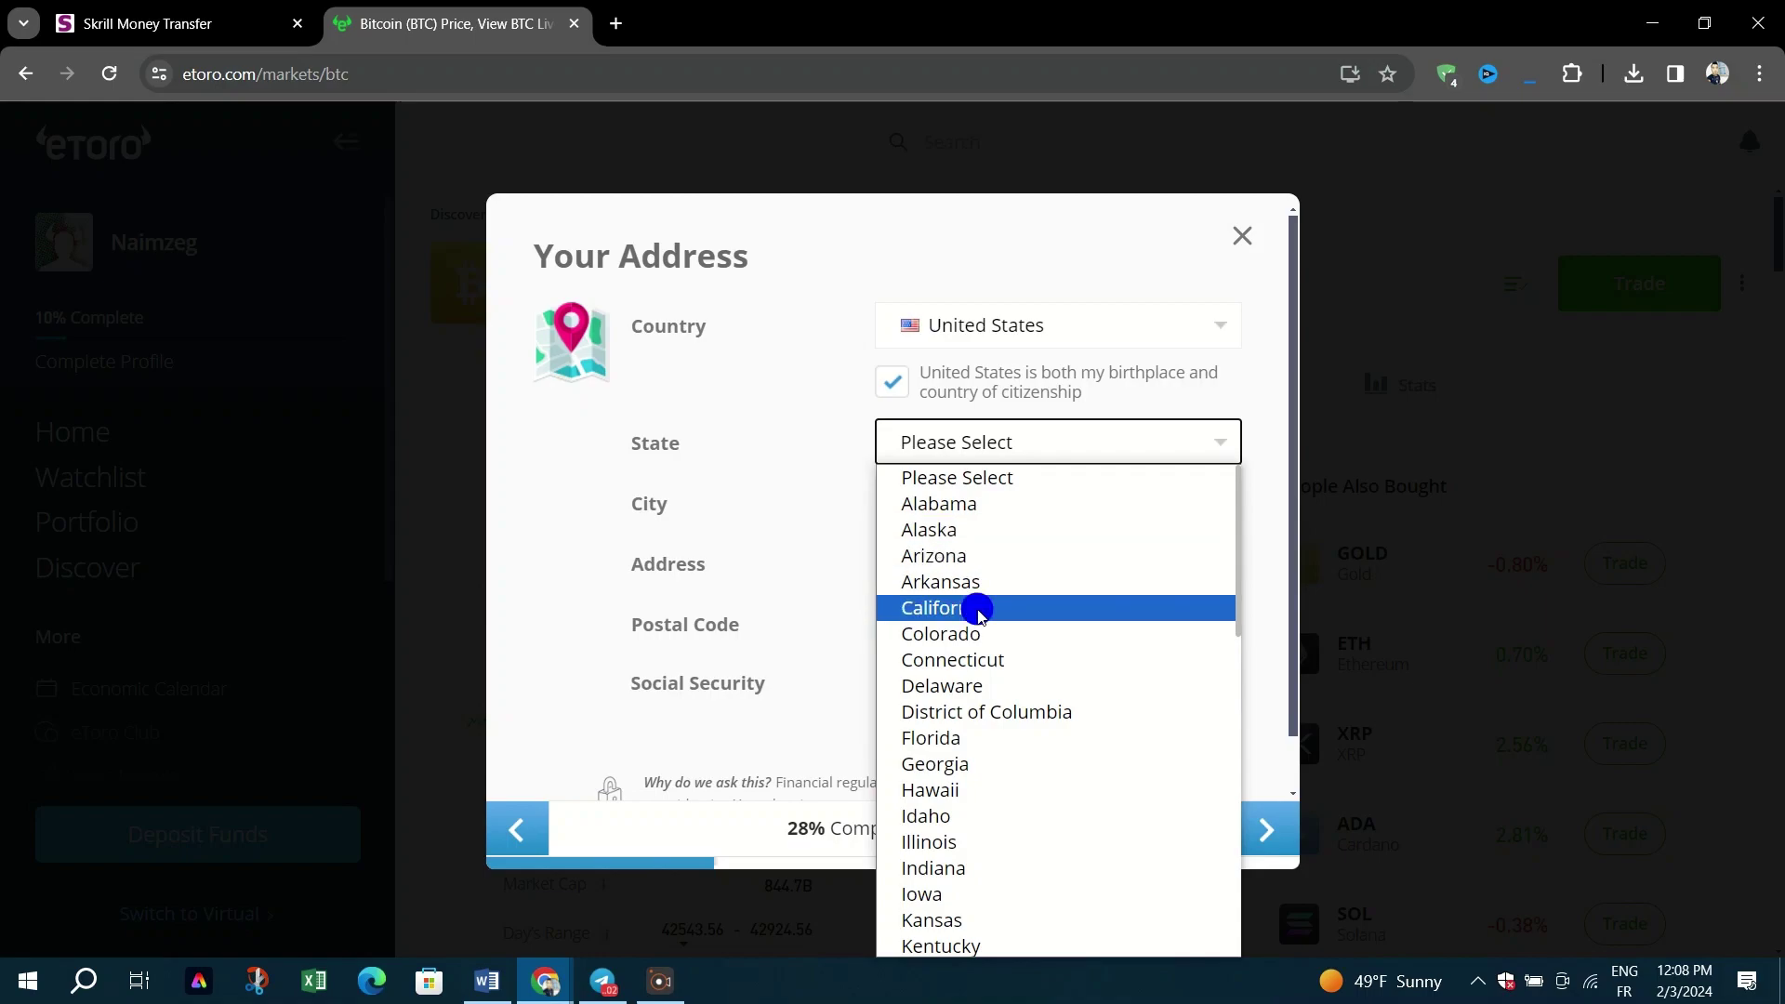
Step: Autofill postal code 12180 from saved suggestions and close the Your Address form
left_click(996, 519)
left_click(991, 577)
left_click(984, 639)
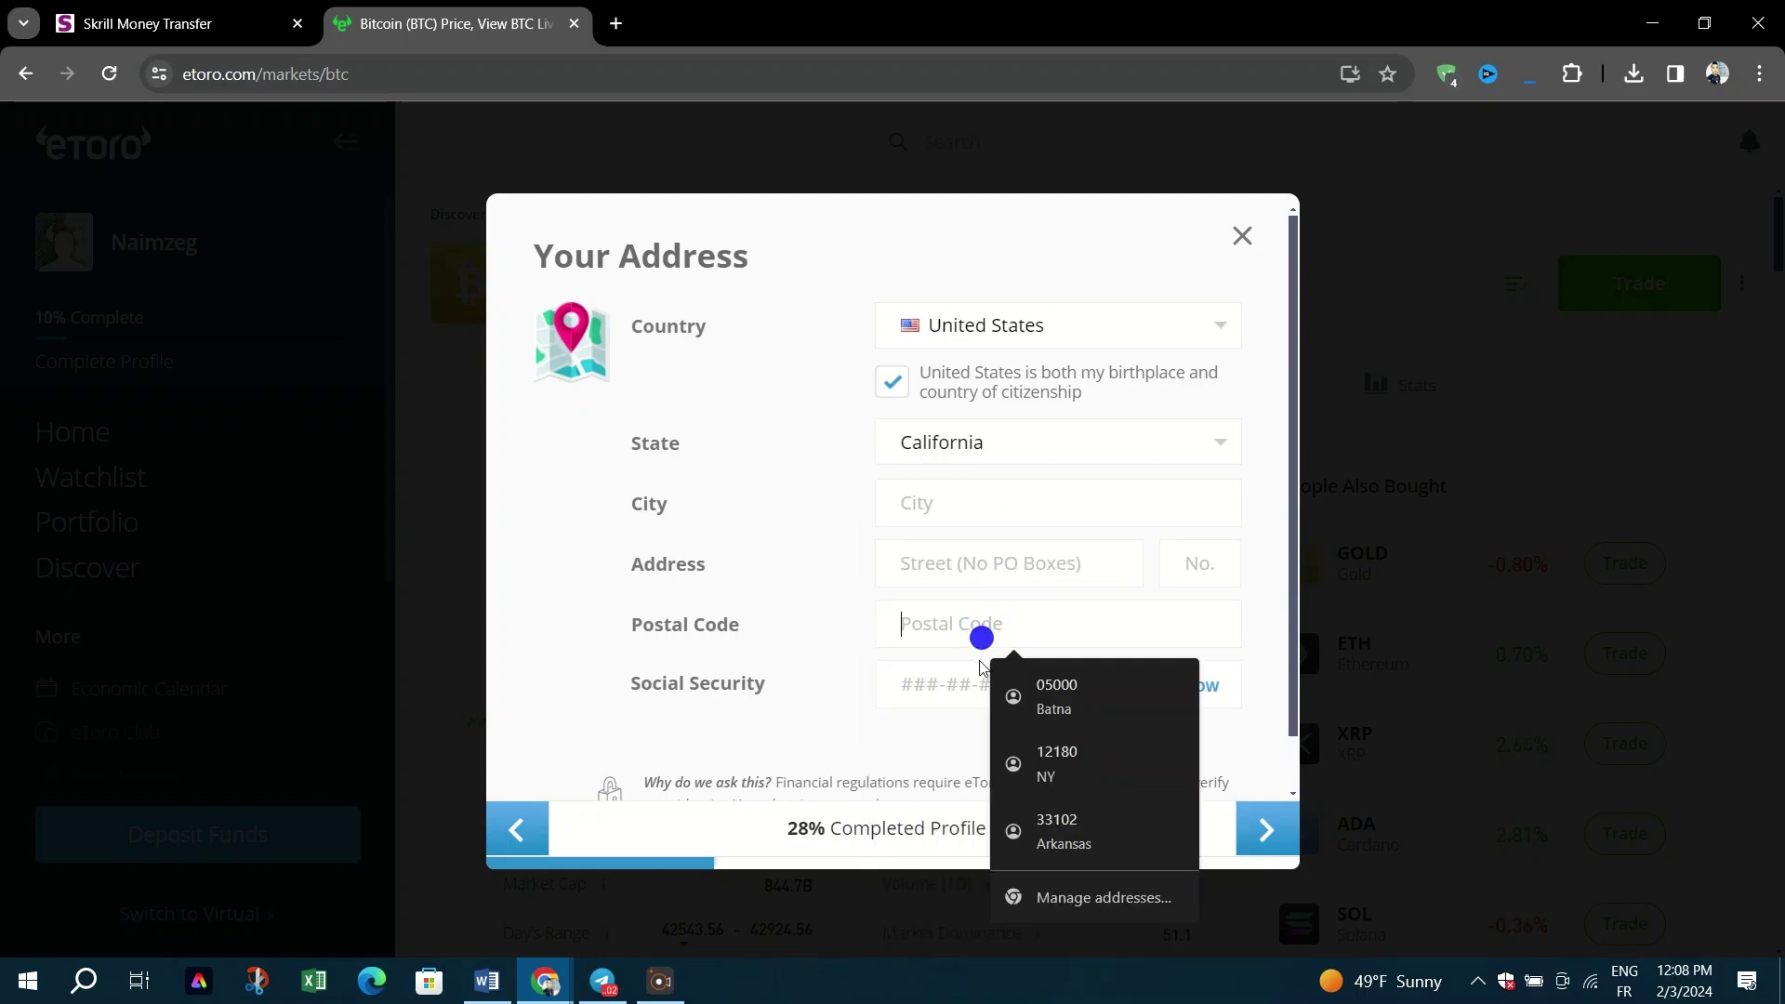
left_click(1029, 756)
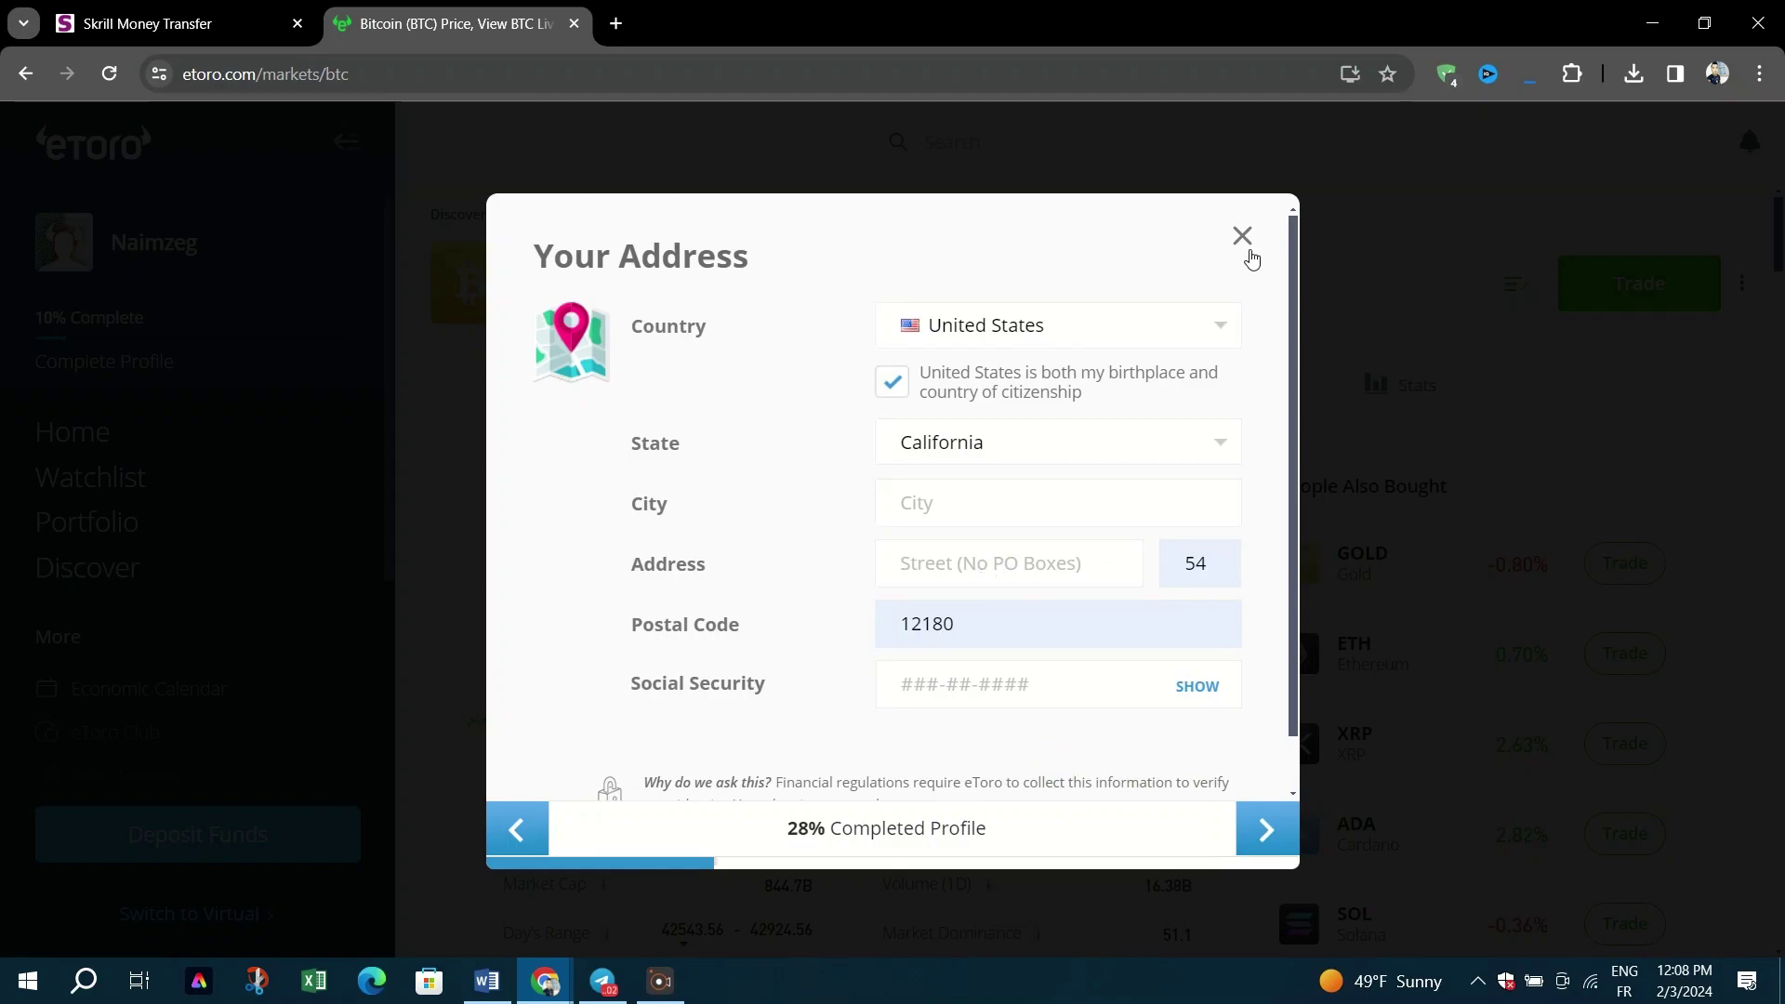
left_click(1244, 236)
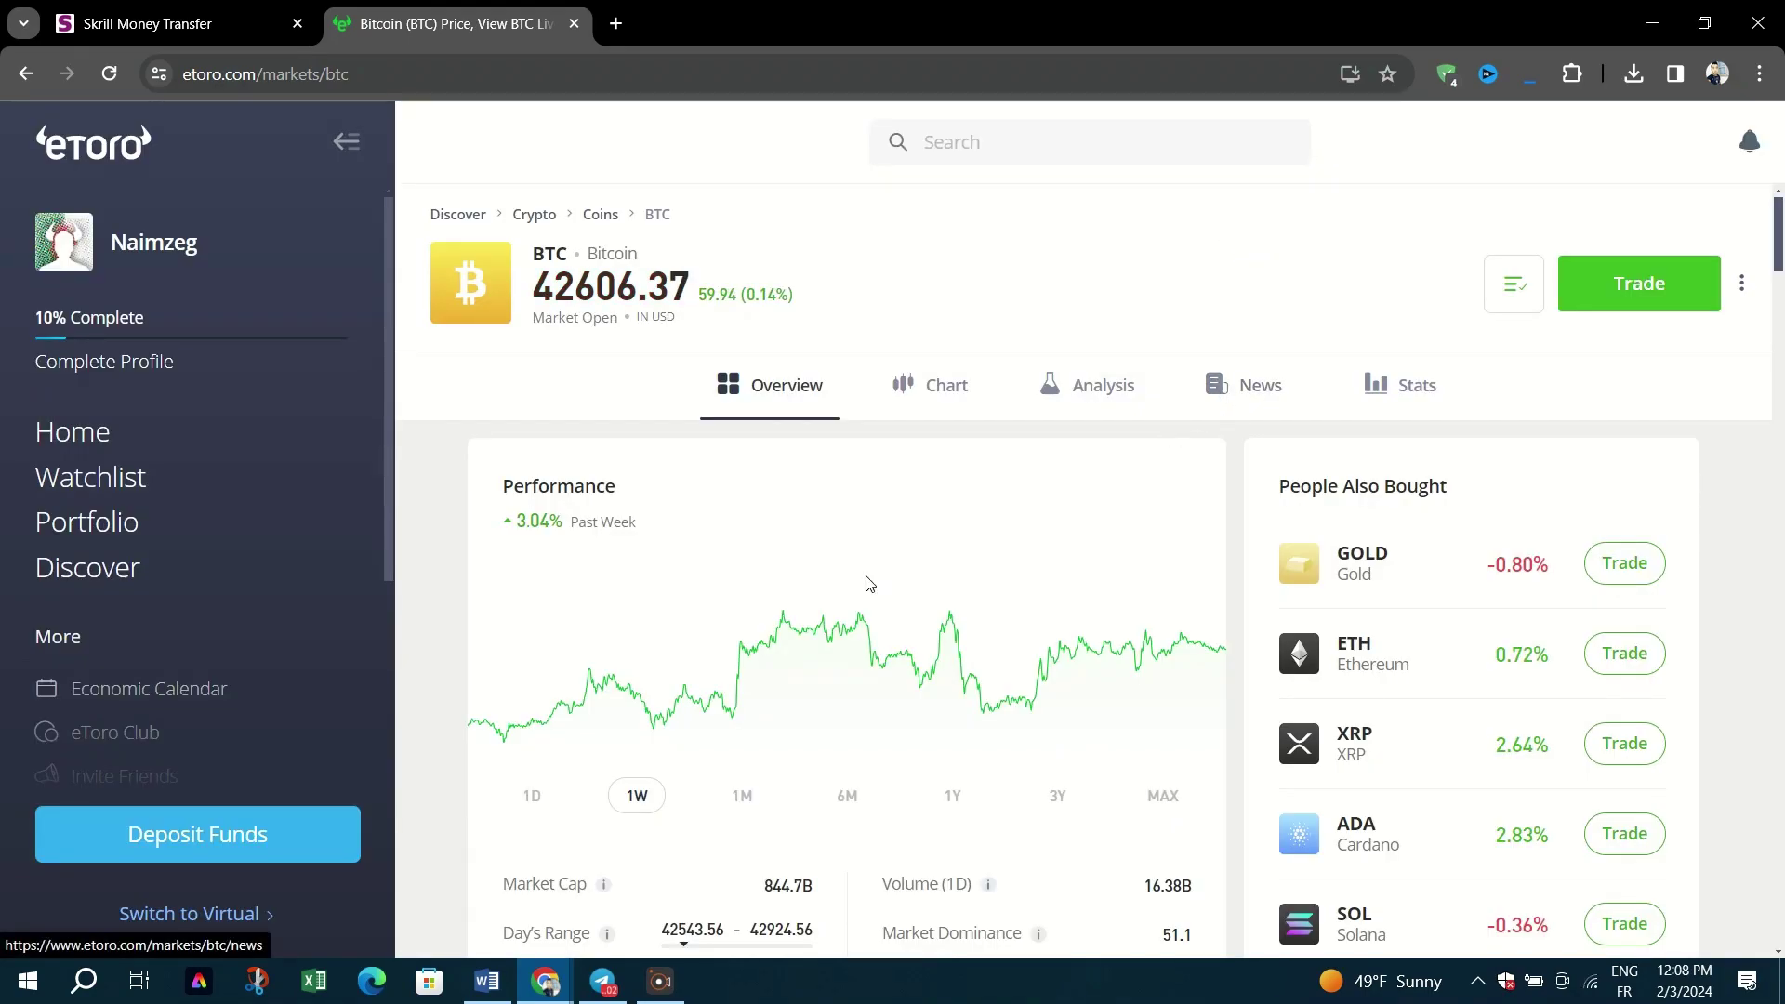
scroll(869, 584, "down", 5)
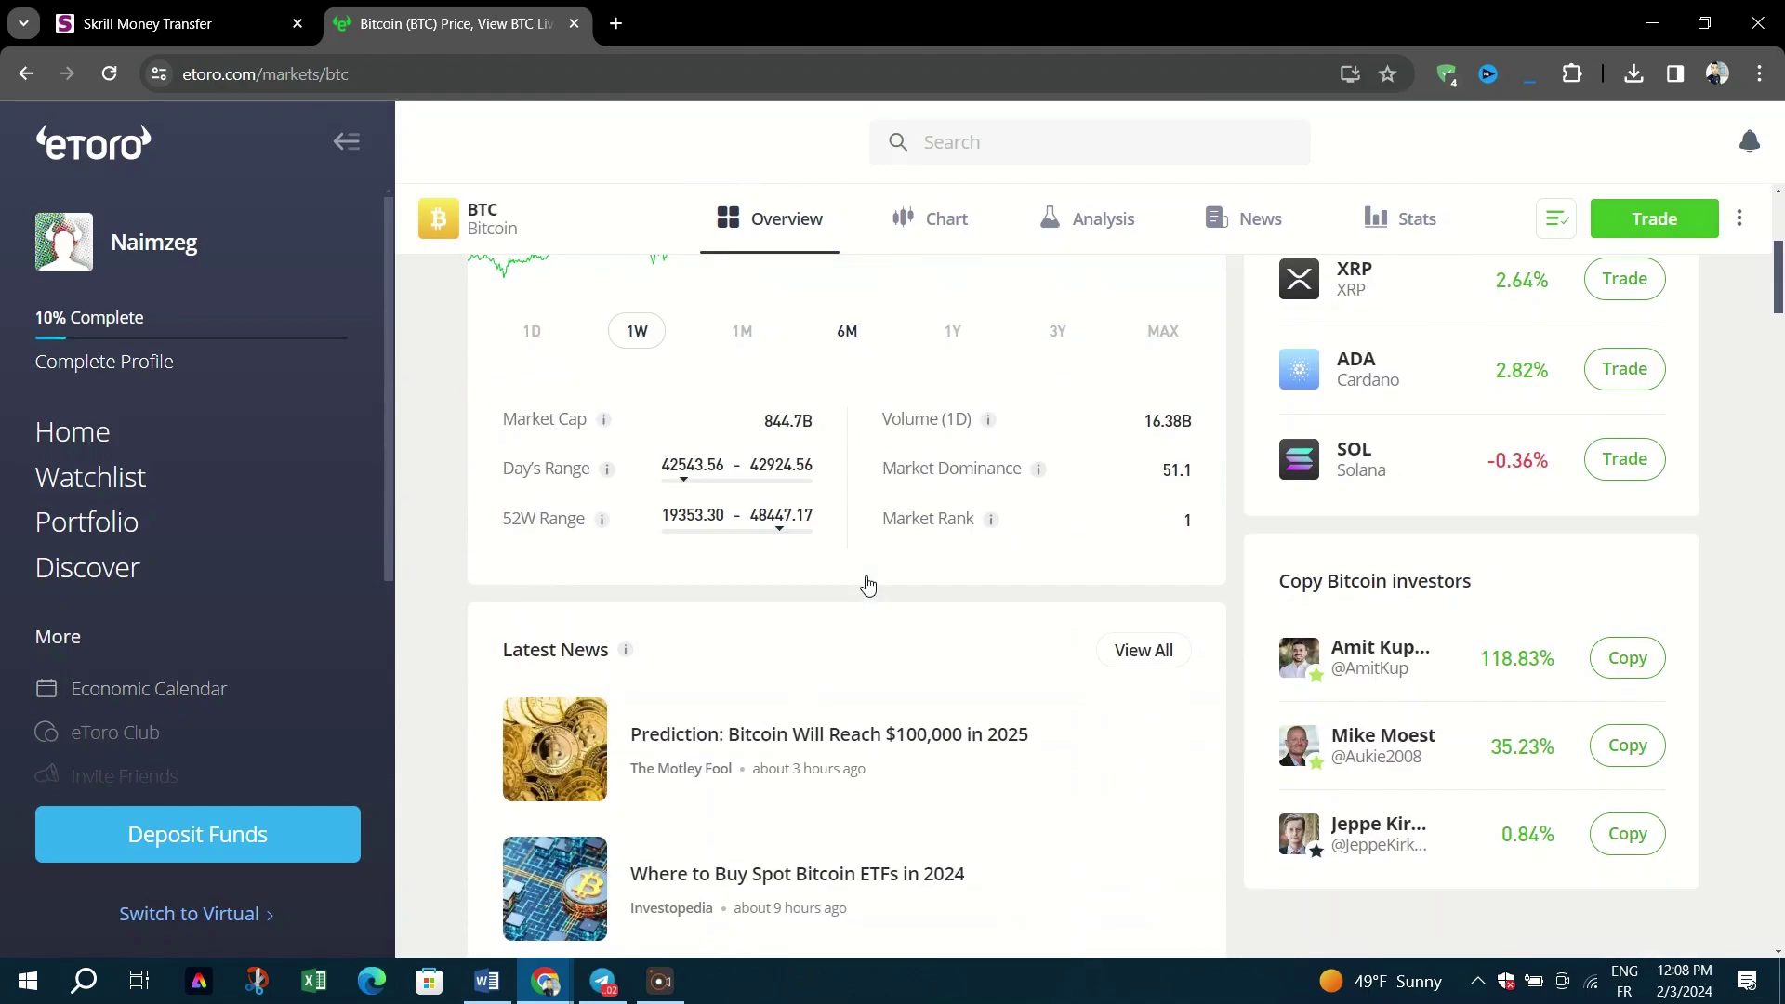
scroll(869, 584, "down", 2)
scroll(869, 584, "up", 7)
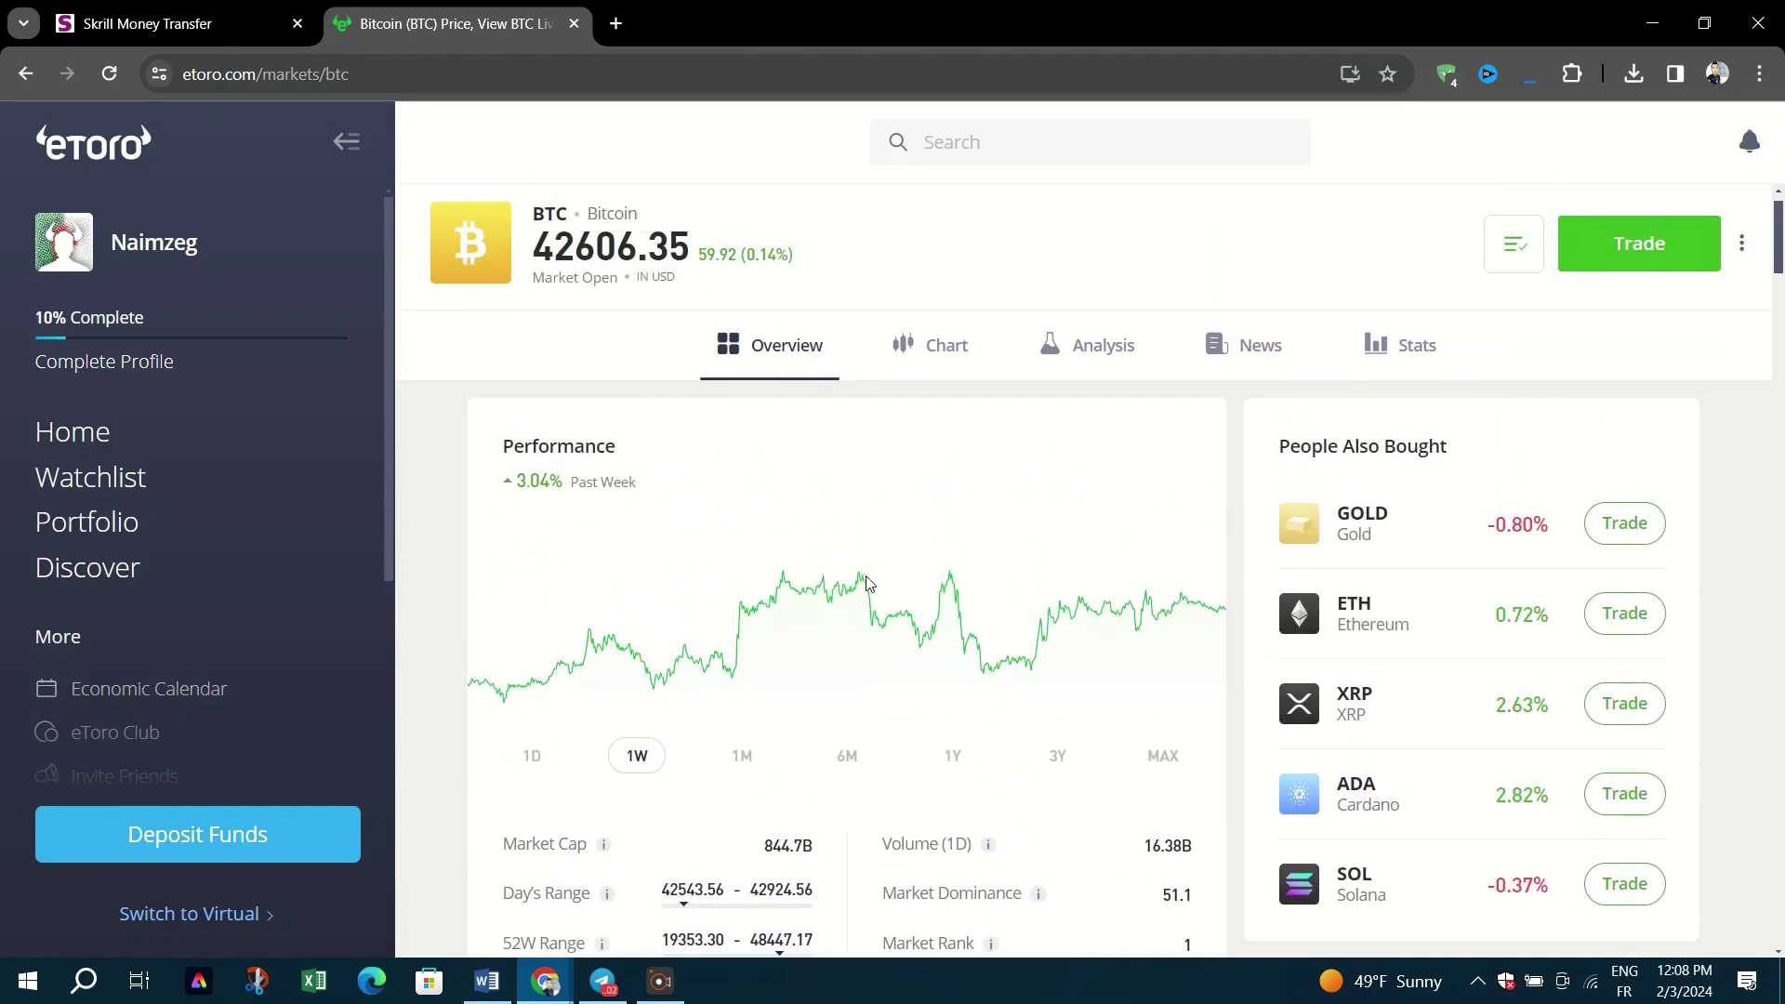
scroll(868, 583, "up", 1)
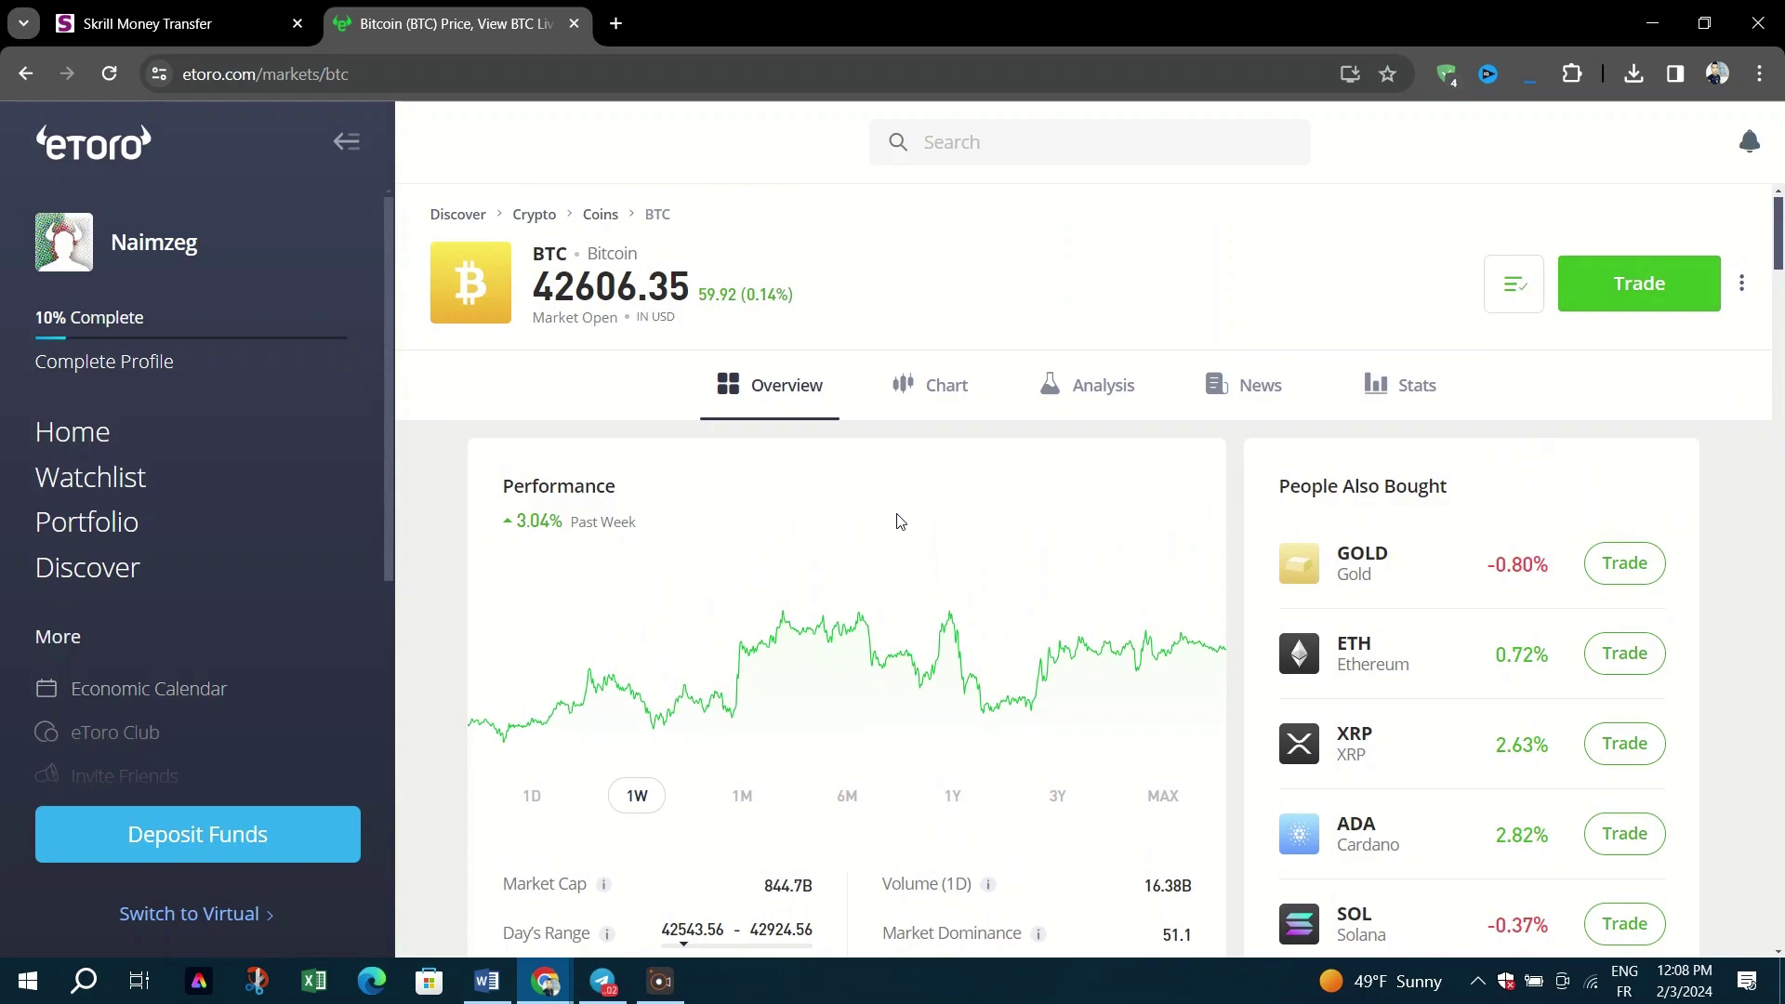
left_click(1649, 289)
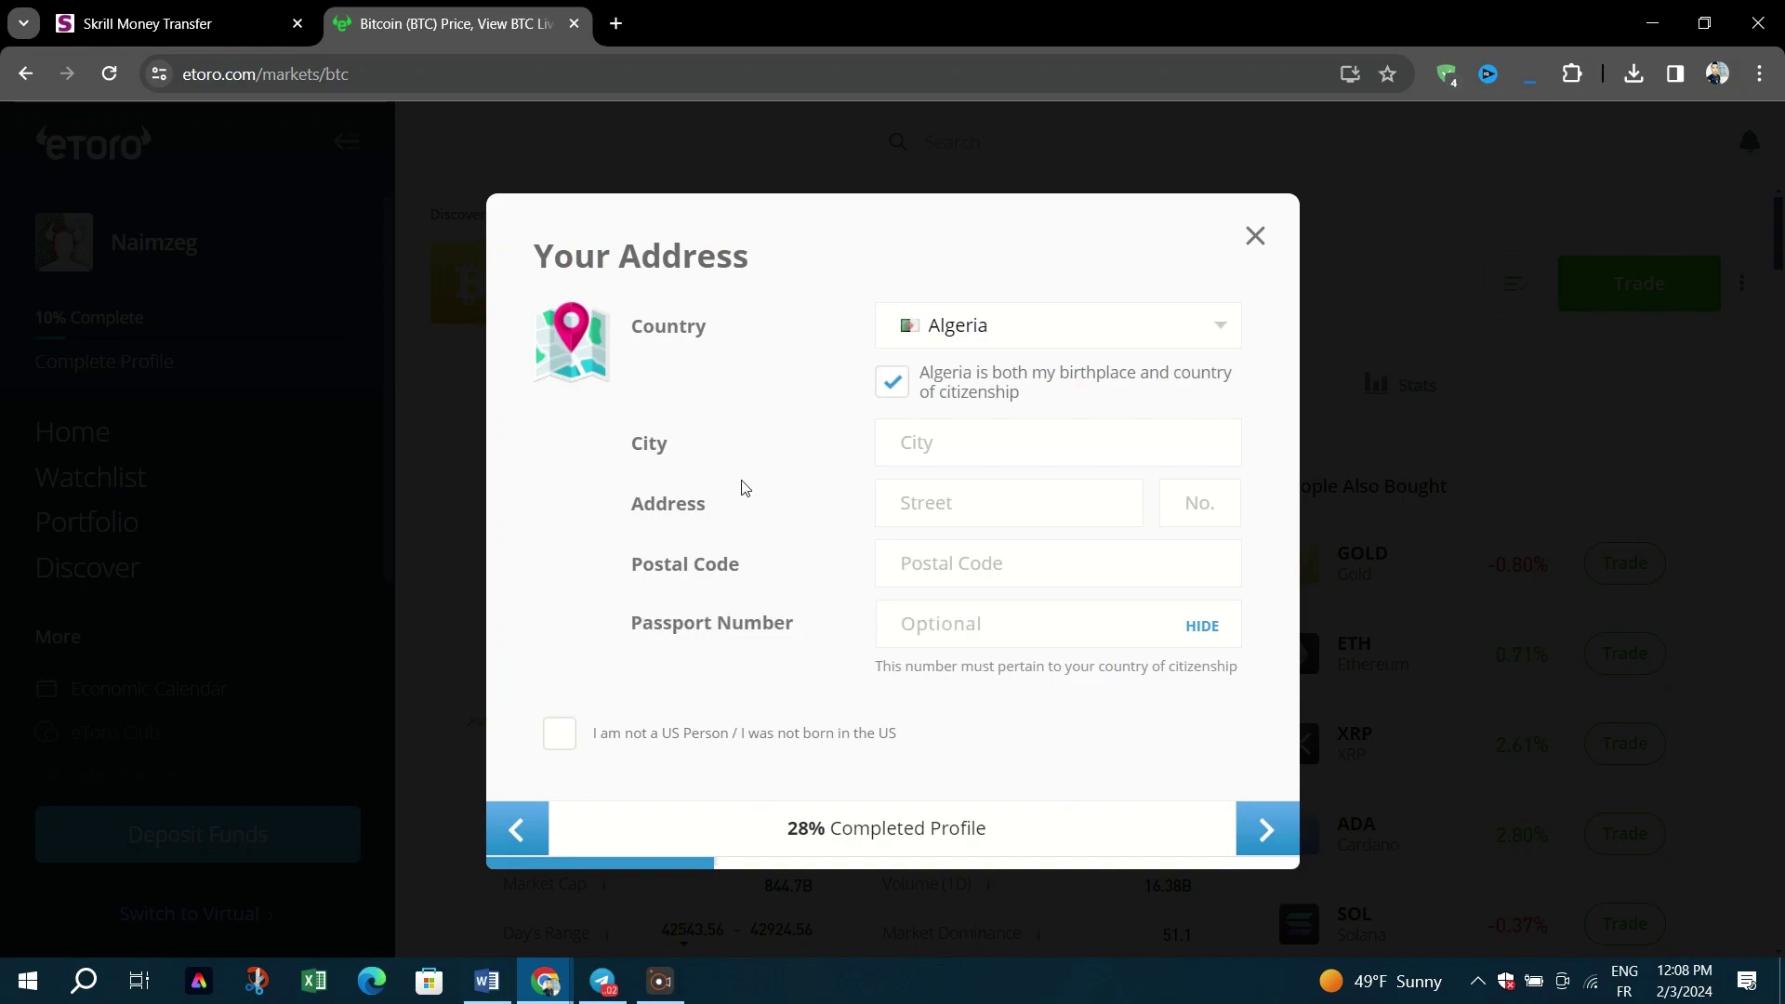
left_click(1265, 235)
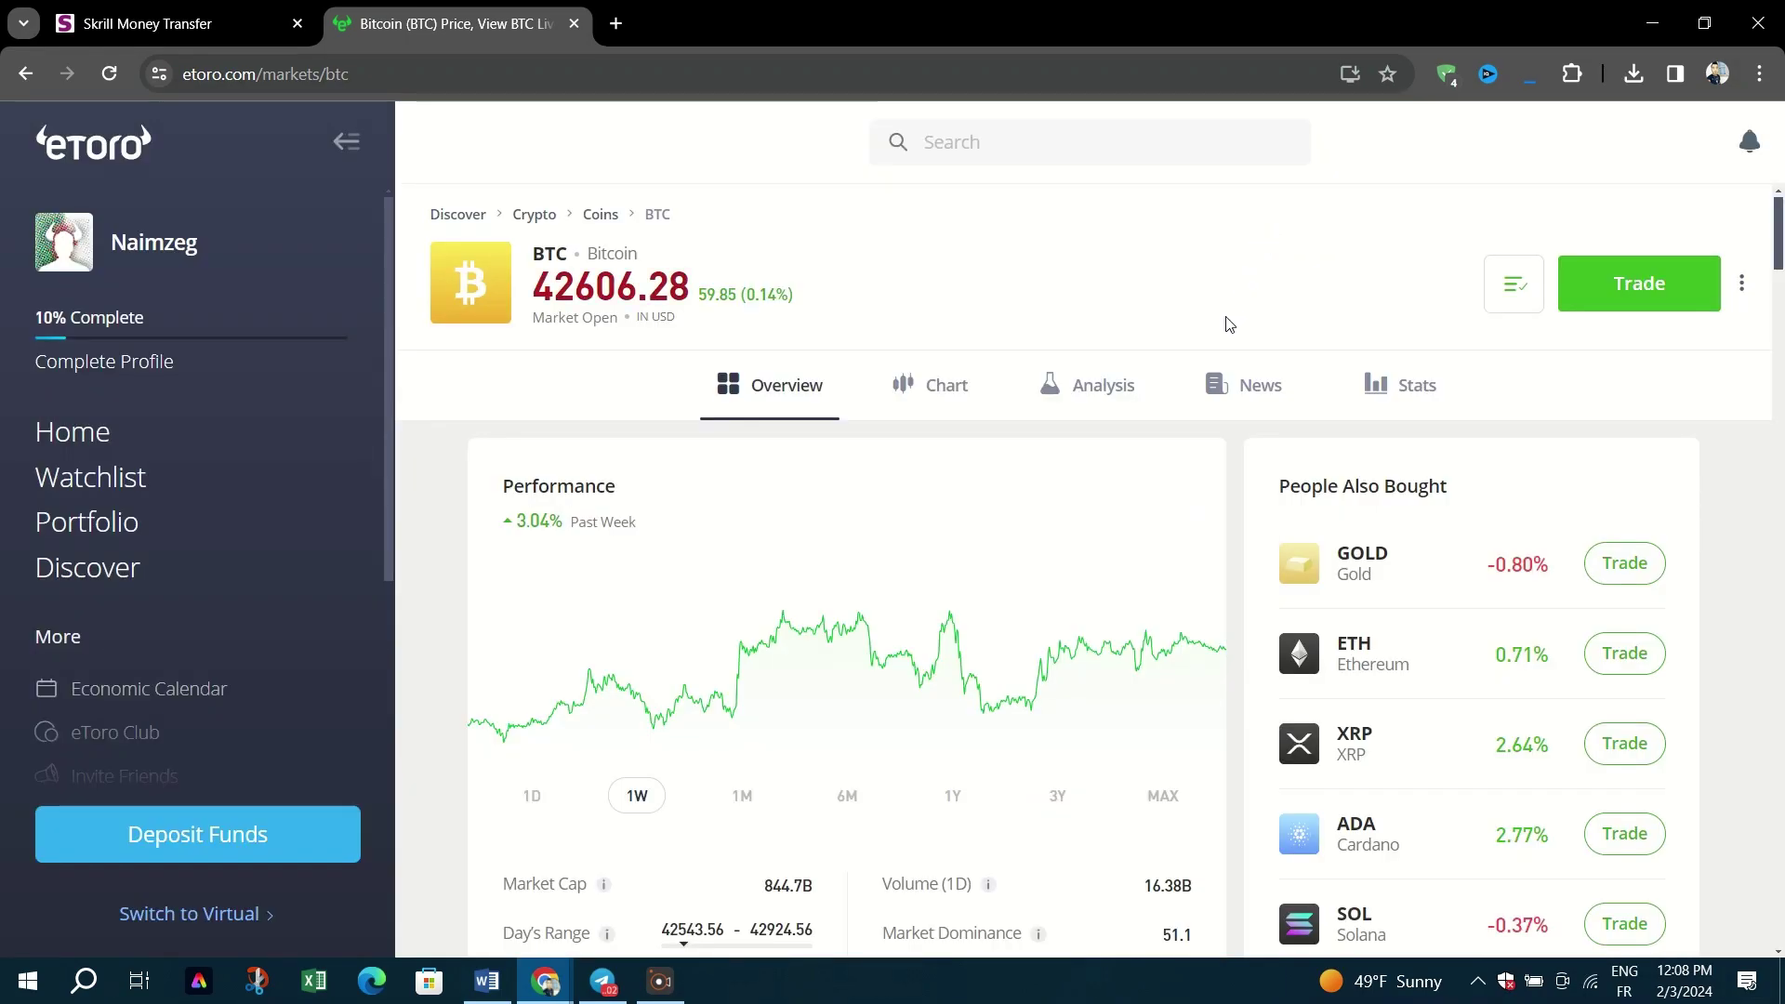